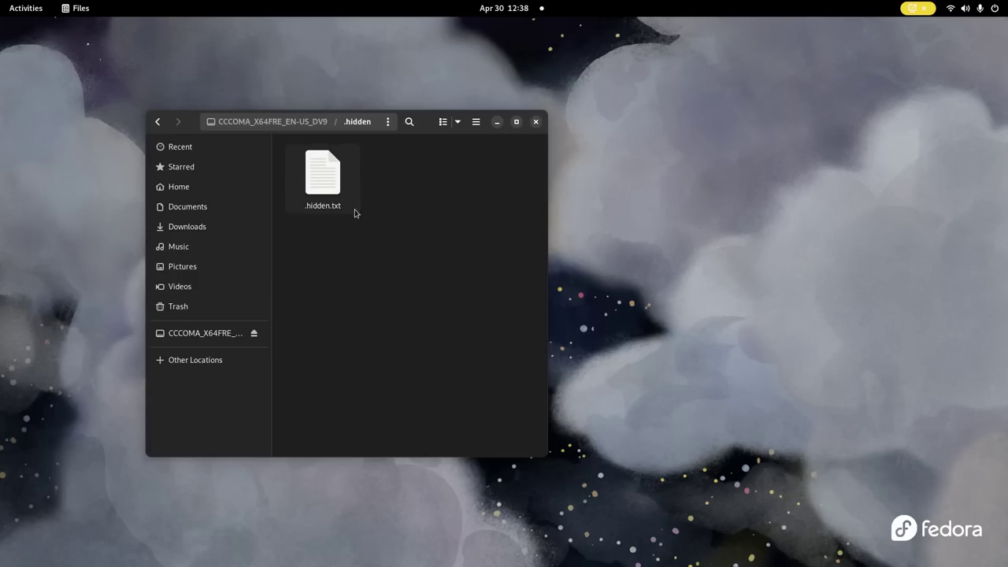
Step: Try to create a folder named CON inside the .hidden folder, skipping the failed operation
right_click(394, 284)
click(410, 290)
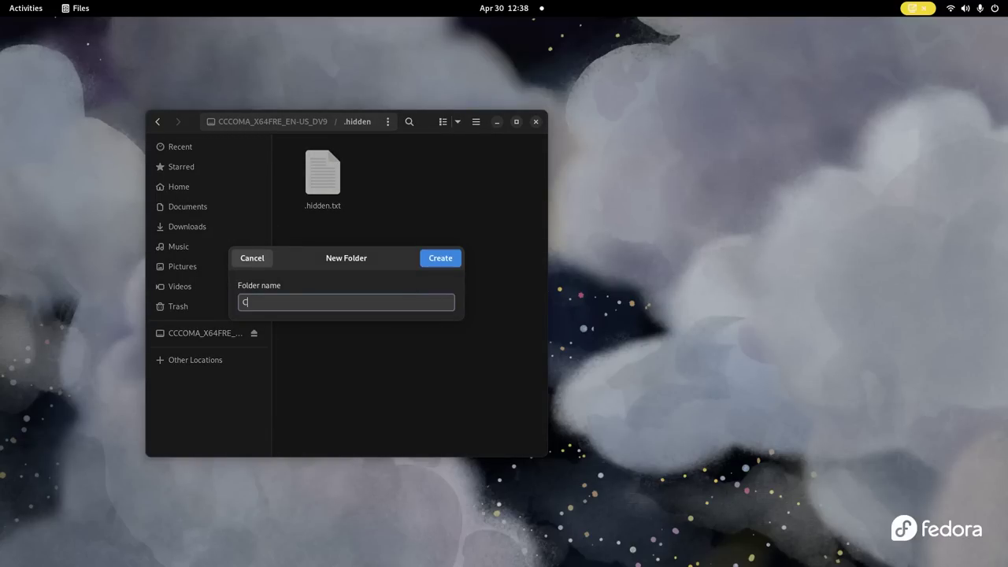
click(455, 262)
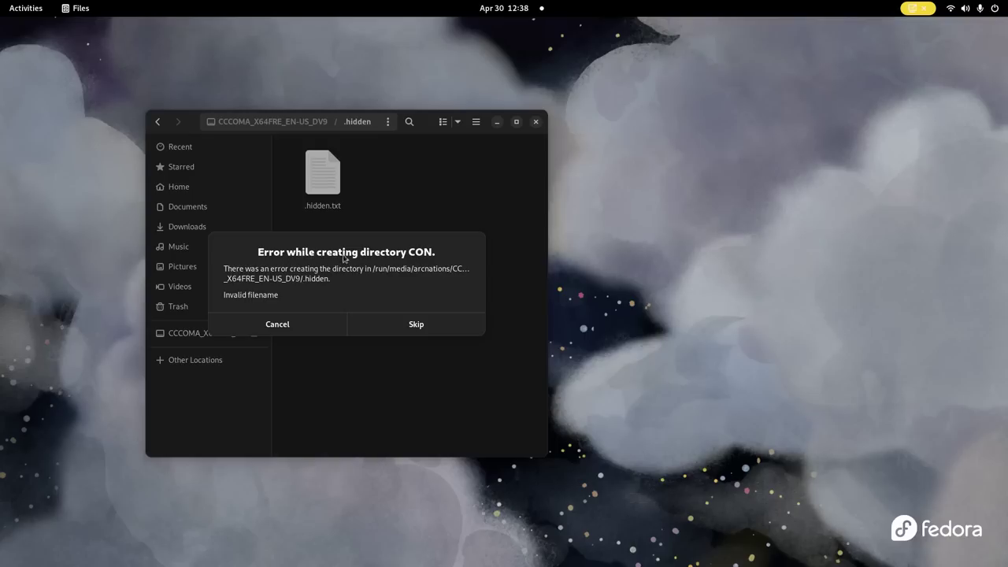
click(404, 329)
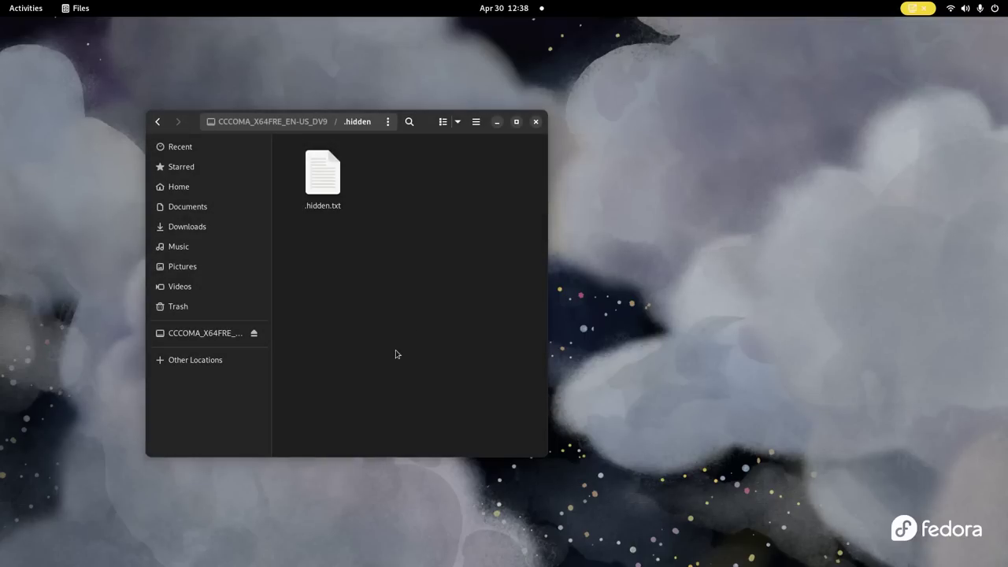
Step: Create a new folder named CON in the Home directory
click(176, 189)
key(ctrl+shift+n)
text(CON)
key(Return)
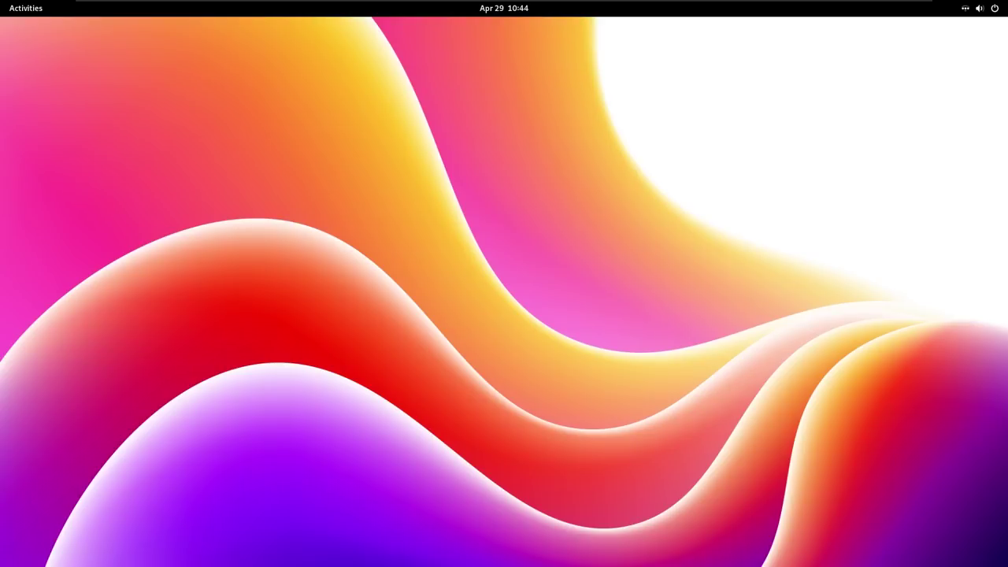
Step: Open the system quick settings and examine the Wi-Fi networks and the wired connections
click(995, 6)
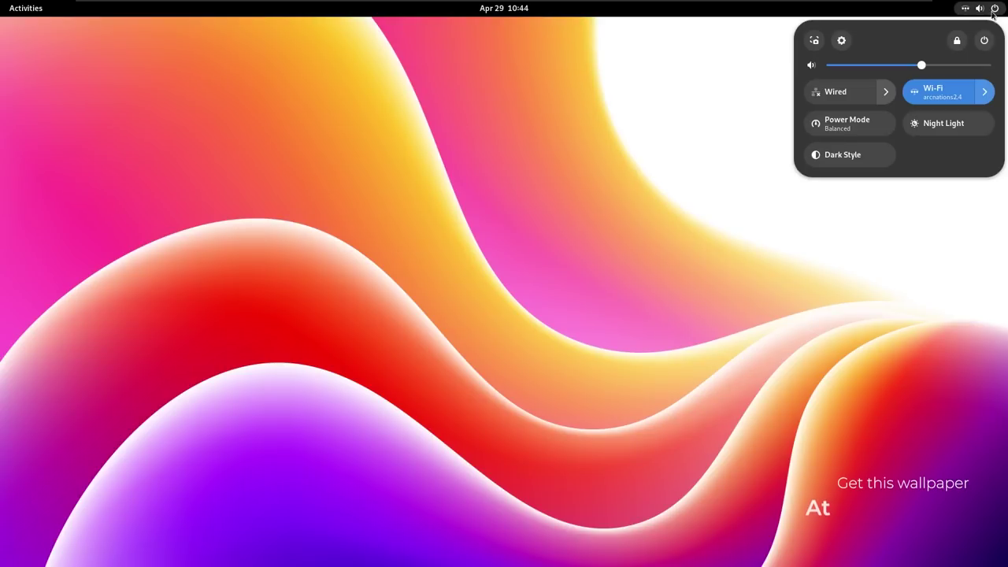
click(982, 91)
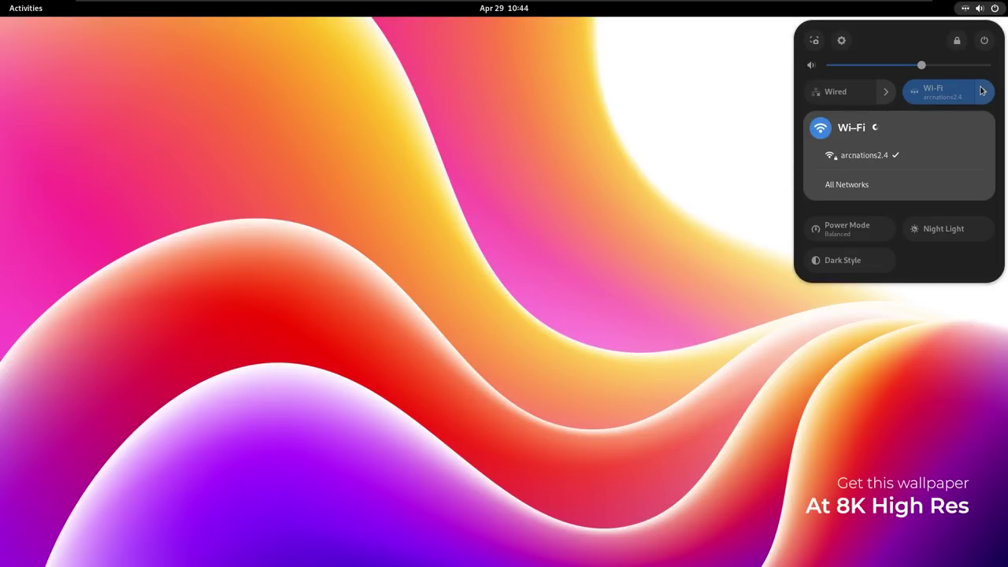
click(981, 91)
click(883, 93)
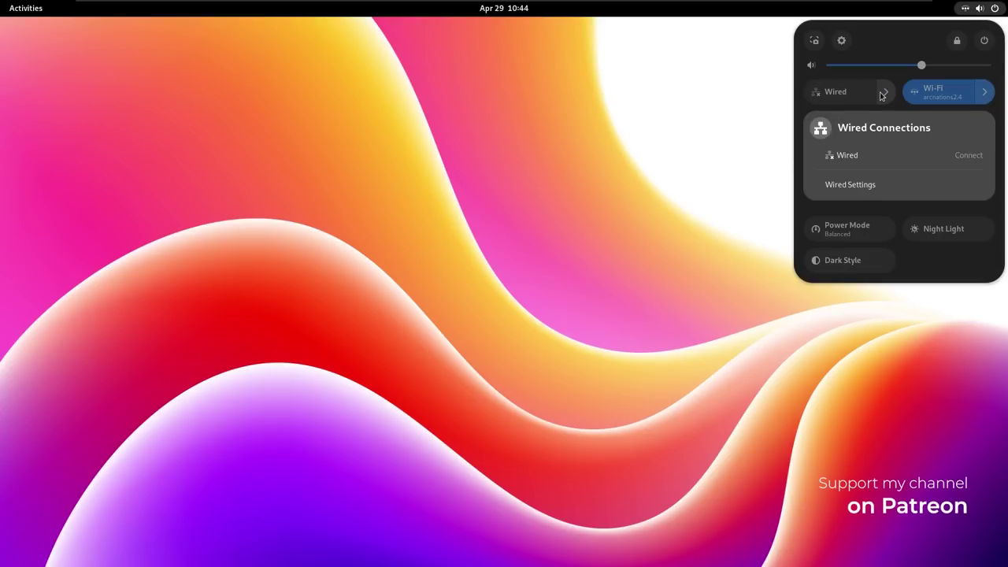
click(882, 94)
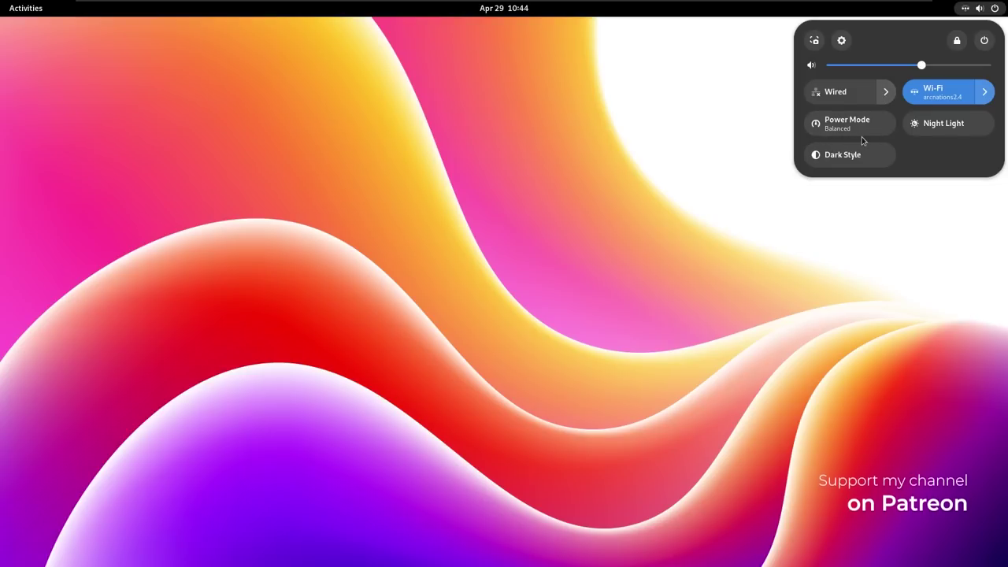
click(955, 133)
click(957, 134)
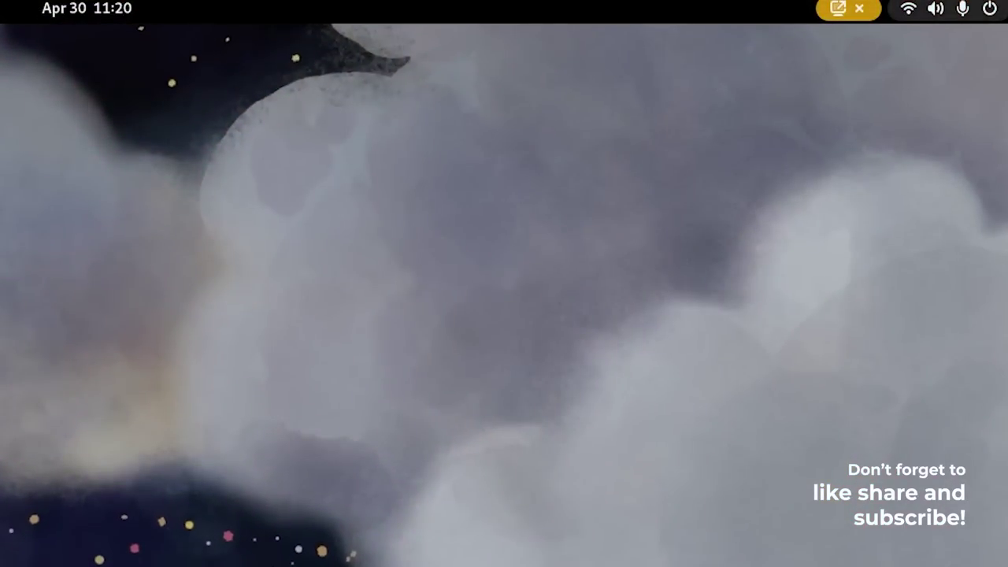
Step: Go from the background apps in quick settings to Amberol's app settings, and open its app details
click(989, 10)
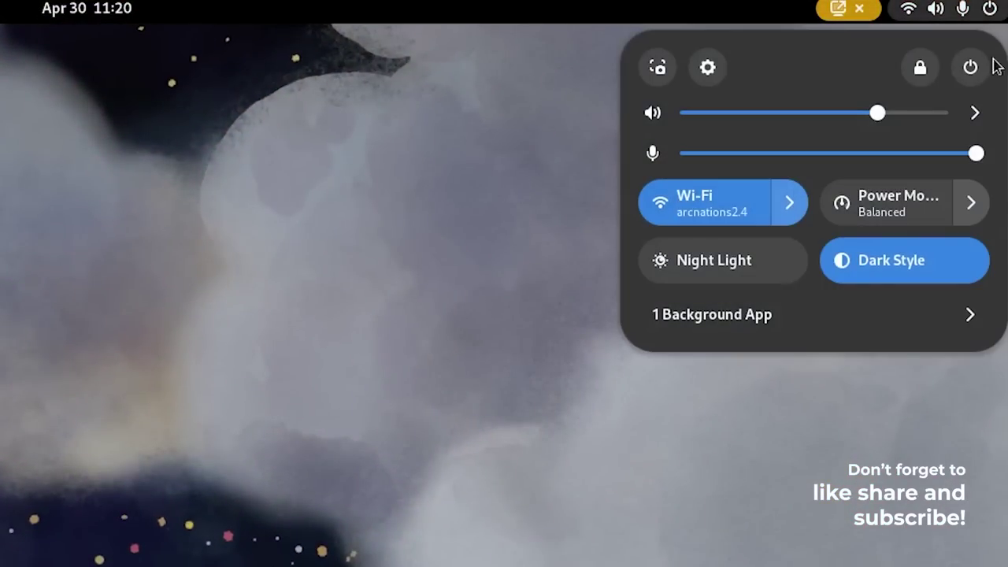
click(909, 339)
click(874, 491)
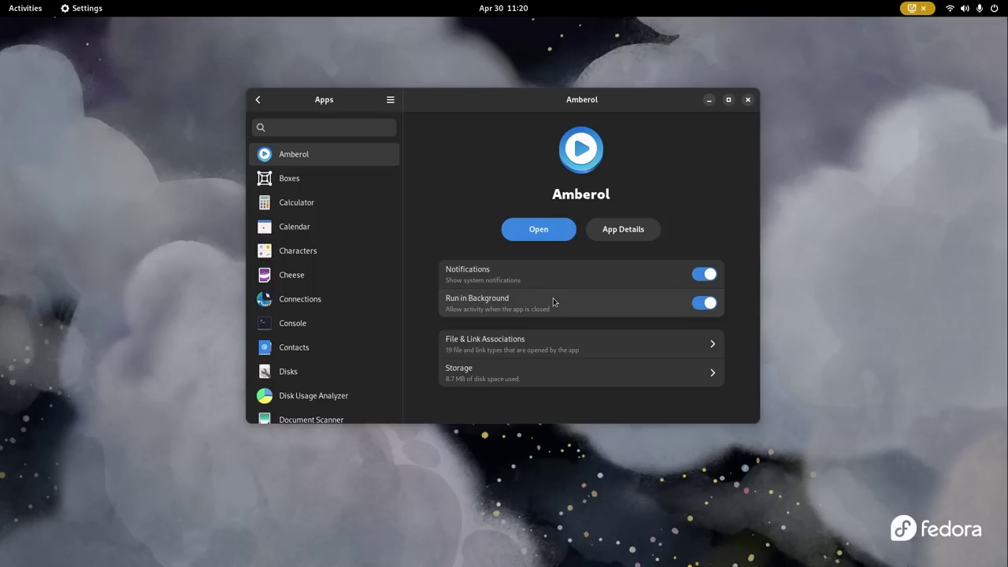
click(629, 238)
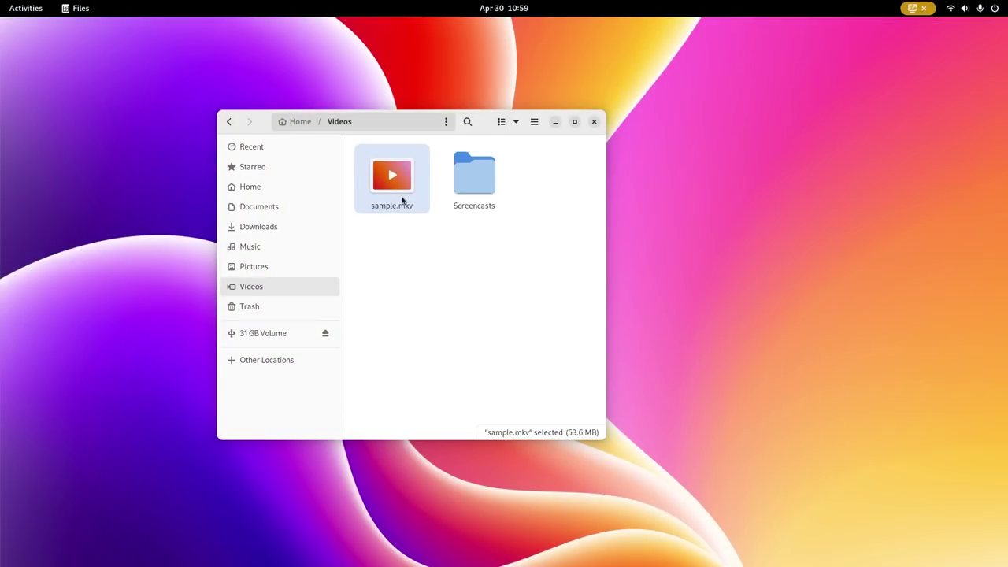
Step: Rename sample.mkv on the 31 GB Volume to sample1.mkv while it is still copying, and dismiss the copy error
click(247, 333)
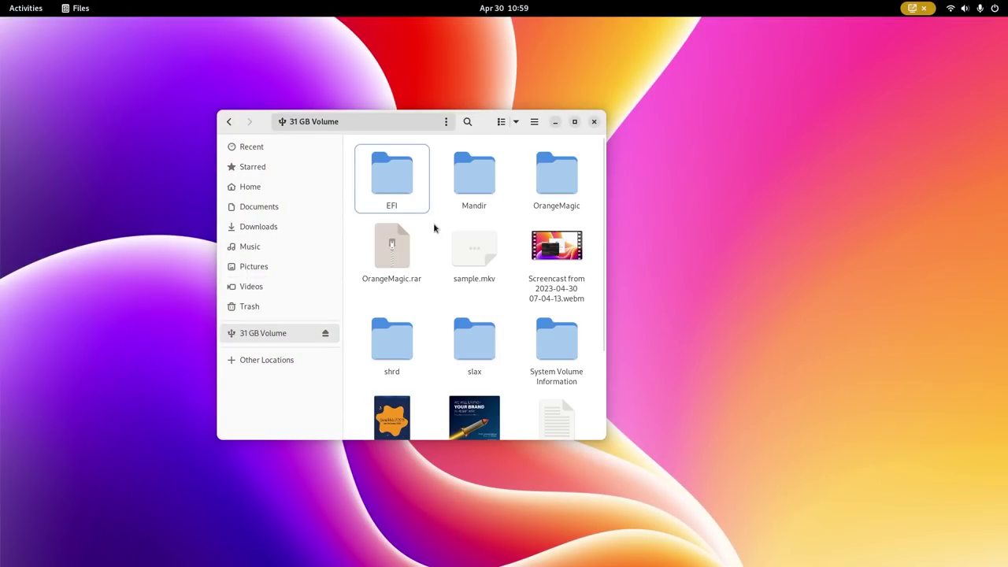
scroll(496, 360, down, 3)
scroll(561, 393, up, 3)
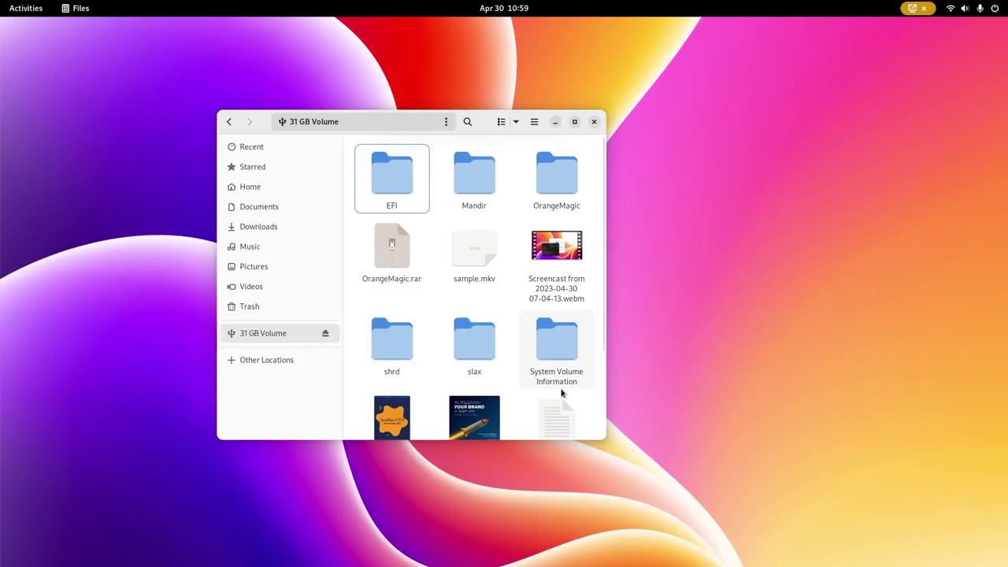
right_click(489, 270)
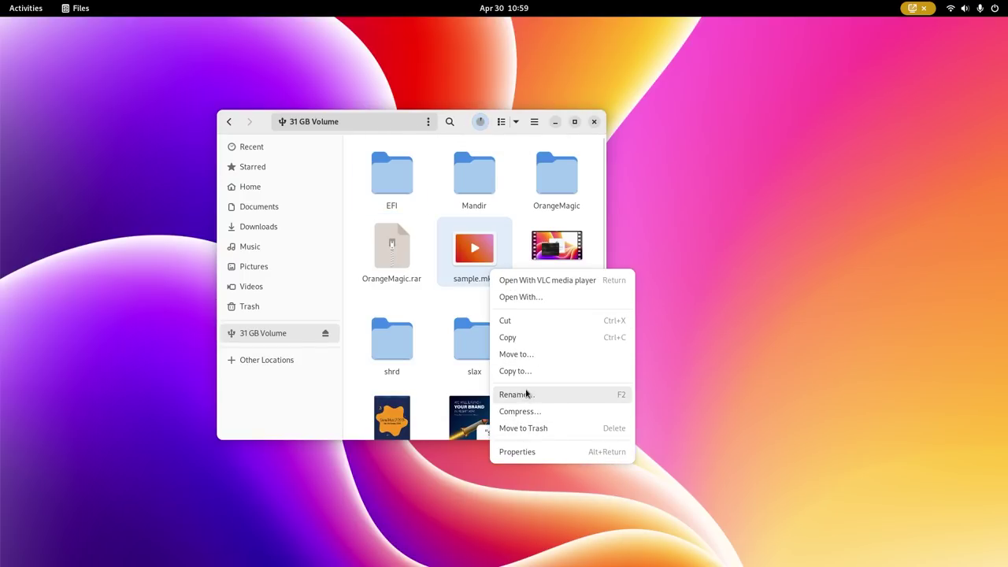
key(Escape)
right_click(477, 266)
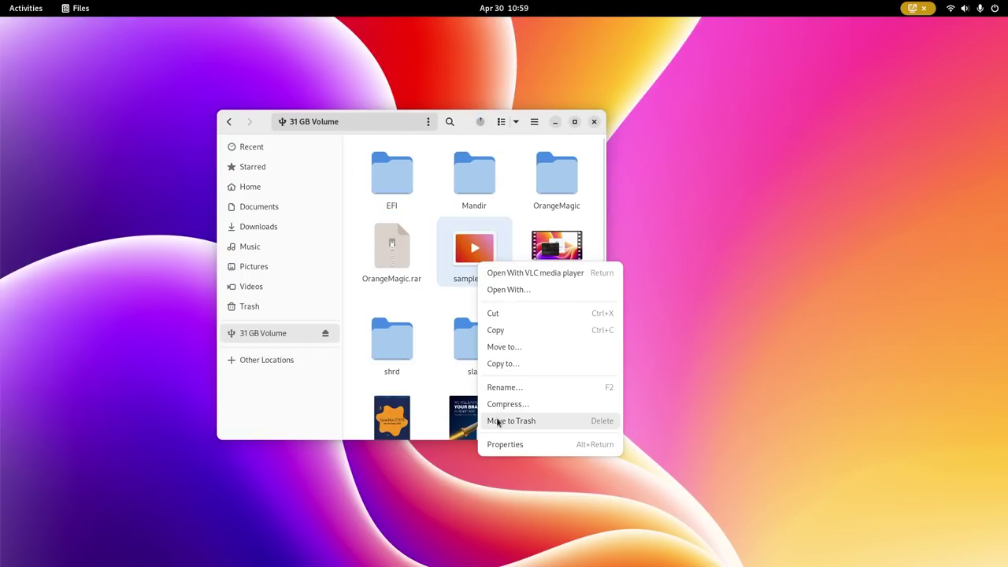
click(504, 387)
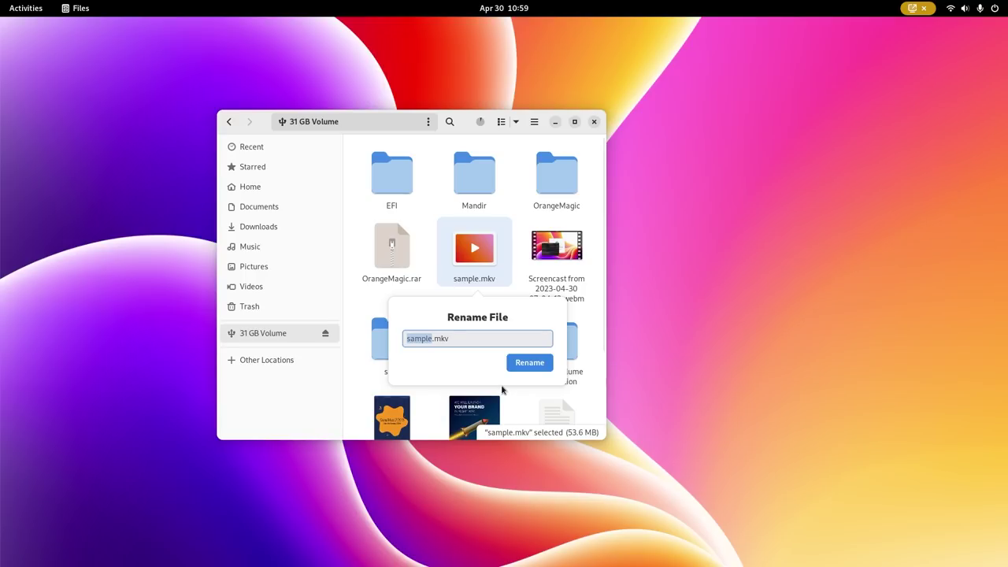
text(1)
key(Return)
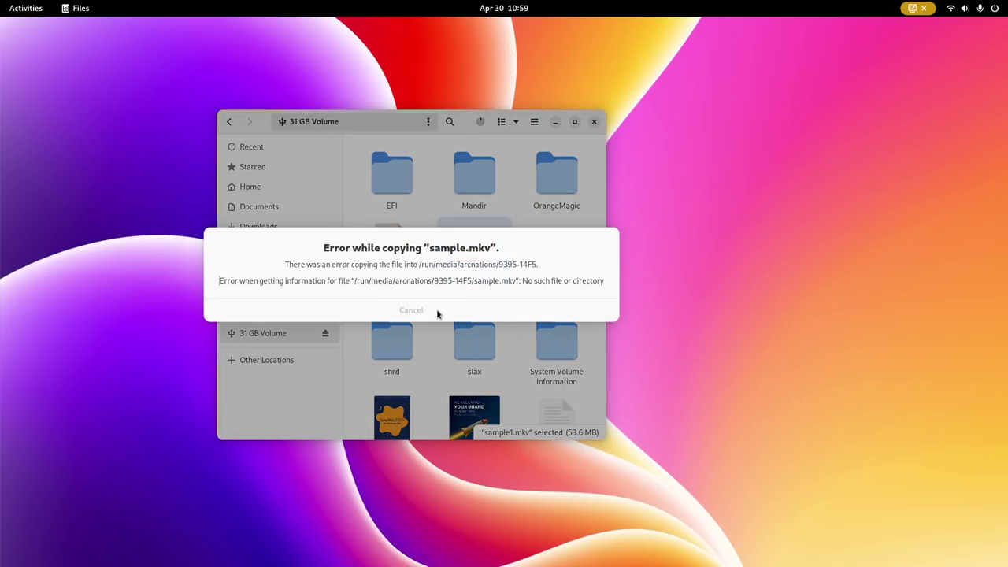
click(430, 313)
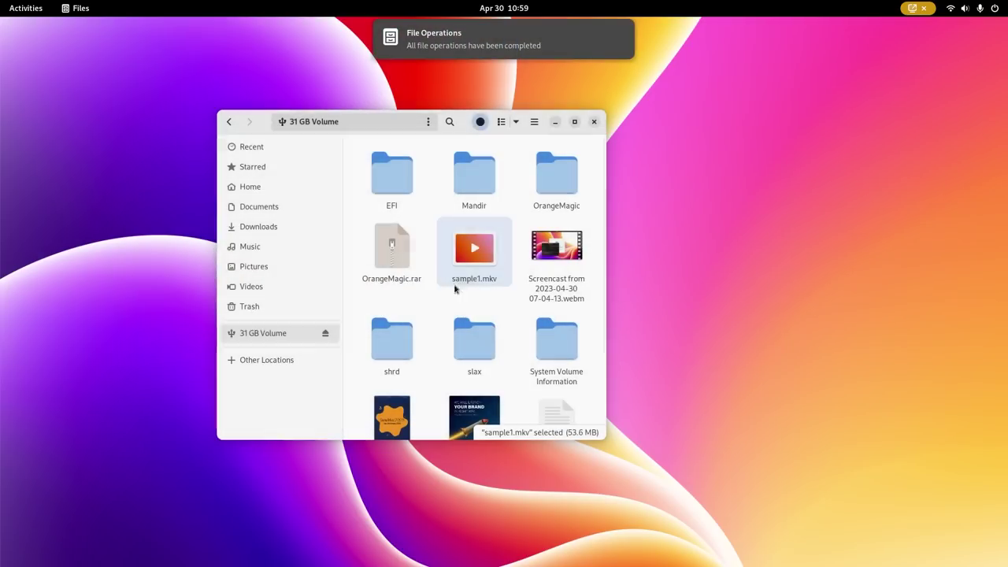
Step: Check the status of the file operations and return to the Videos folder
click(479, 128)
click(359, 219)
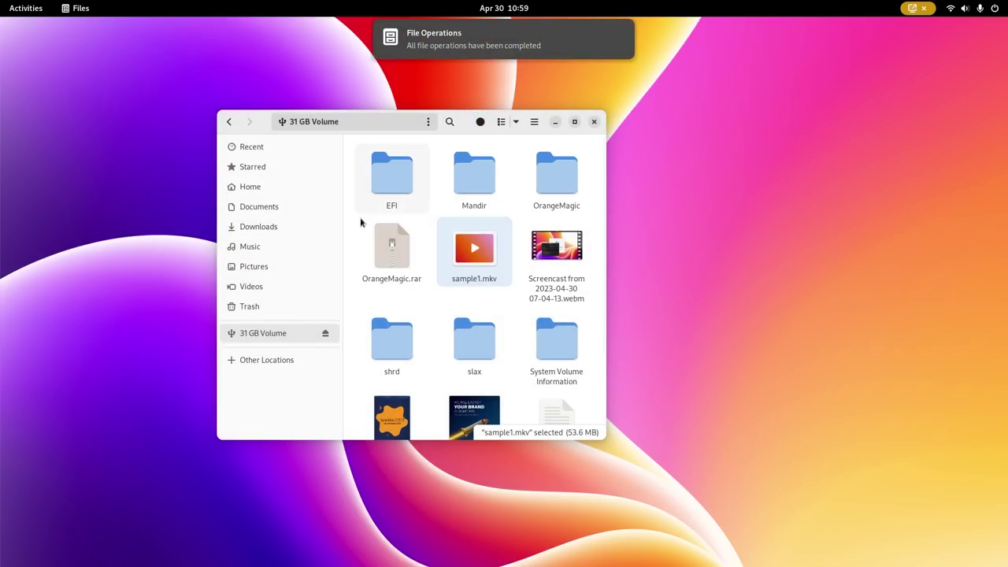
click(265, 286)
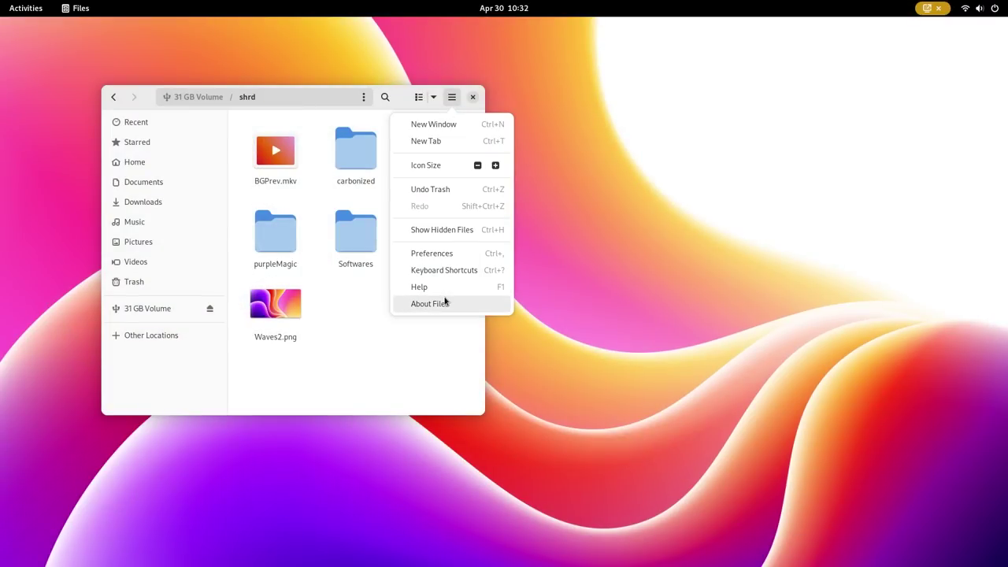
Step: View the About information of Files and enable Expandable Folders in List View in the preferences
click(438, 300)
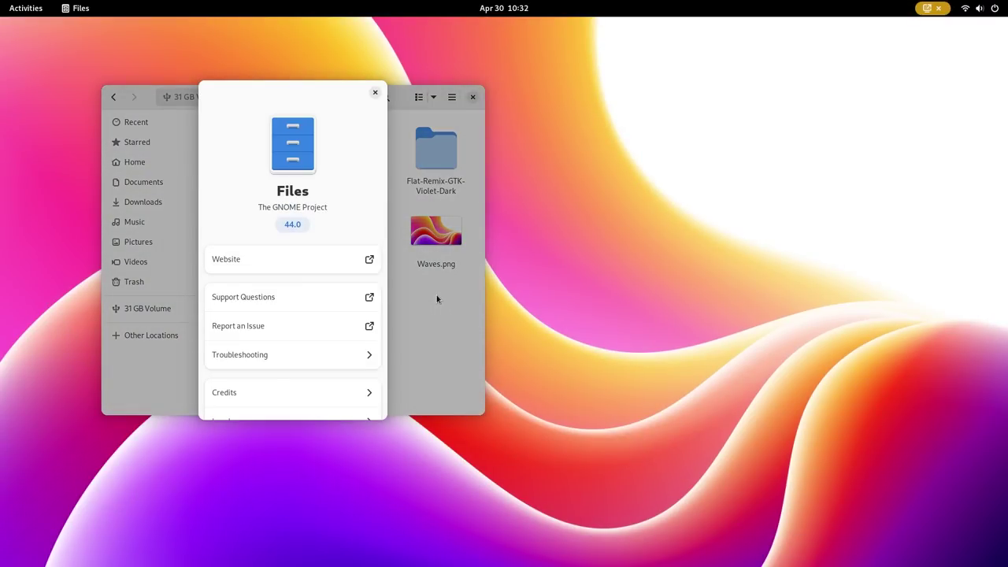
click(375, 92)
click(451, 96)
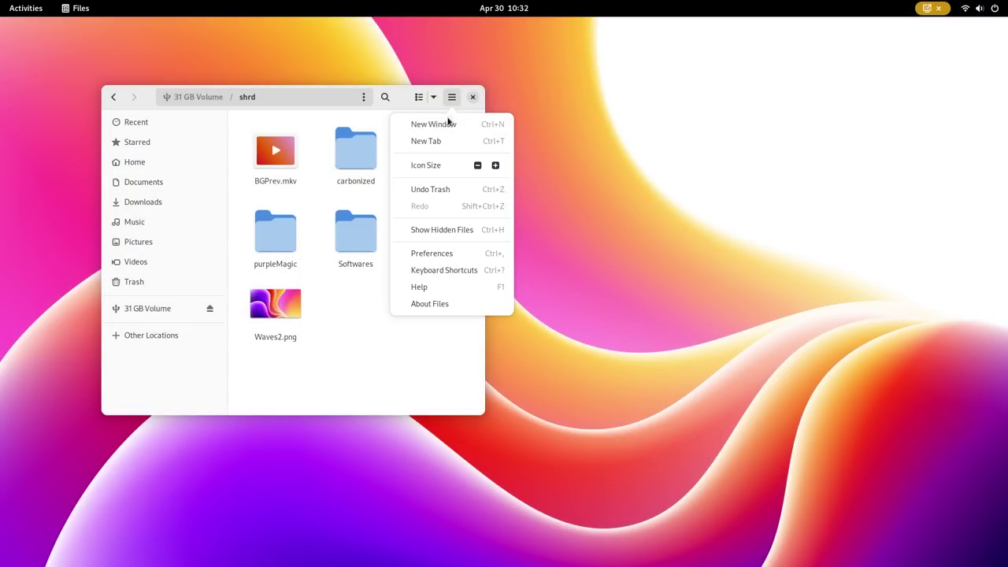
click(422, 253)
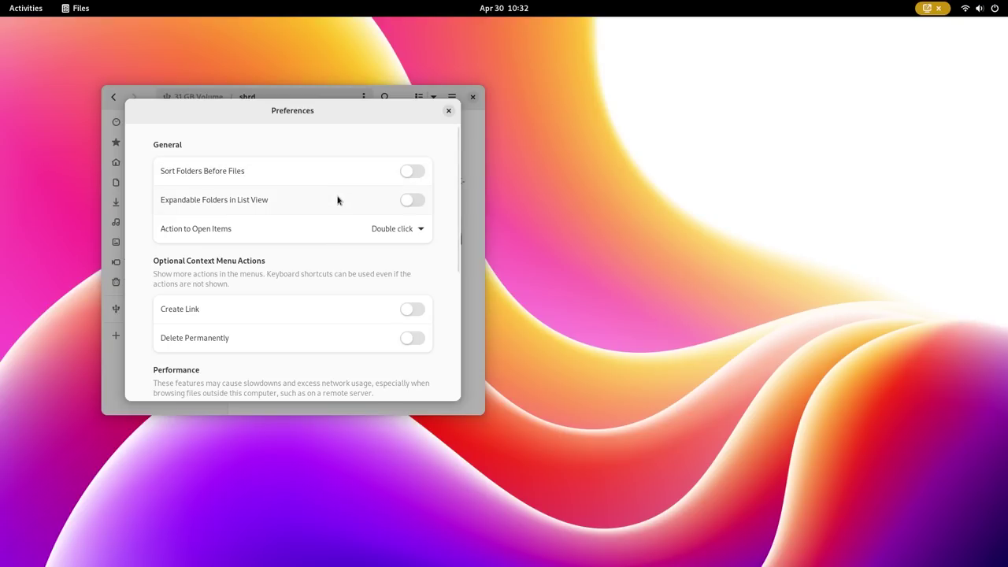
click(445, 112)
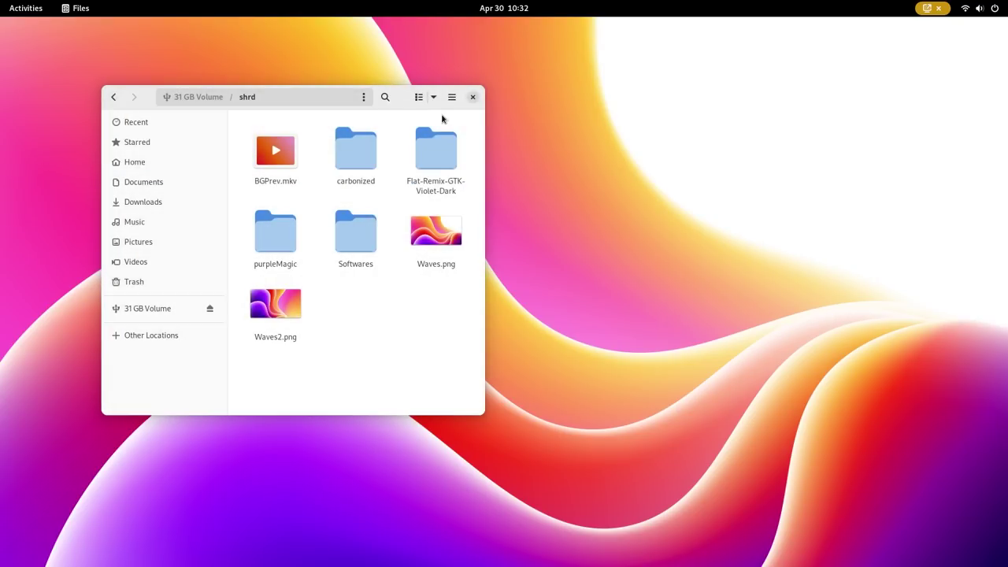
Step: Show the shrd folder in list view and expand carbonized, Flat-Remix-GTK-Violet-Dark, its cinnamon subfolder and the assets folder inside
click(419, 98)
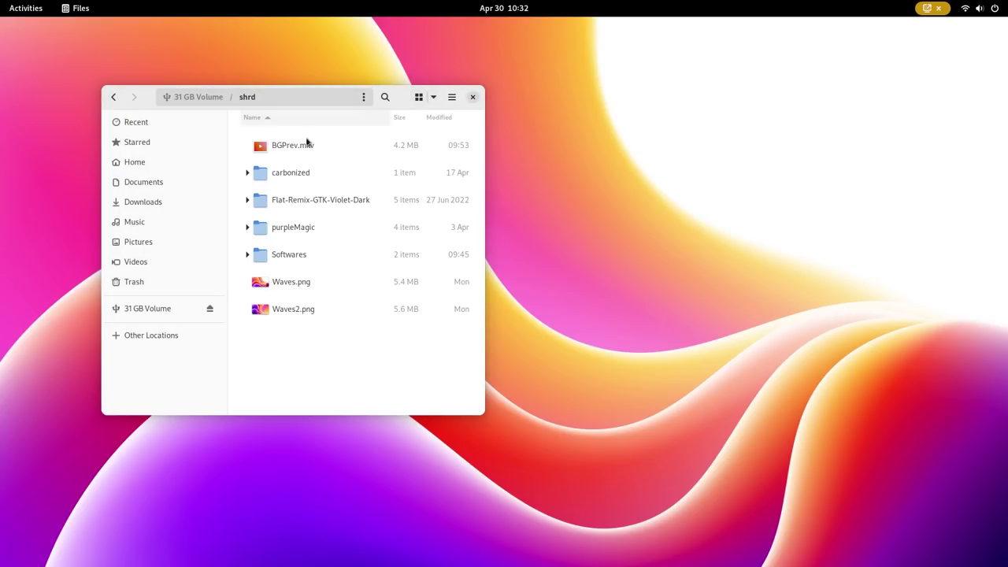
click(247, 174)
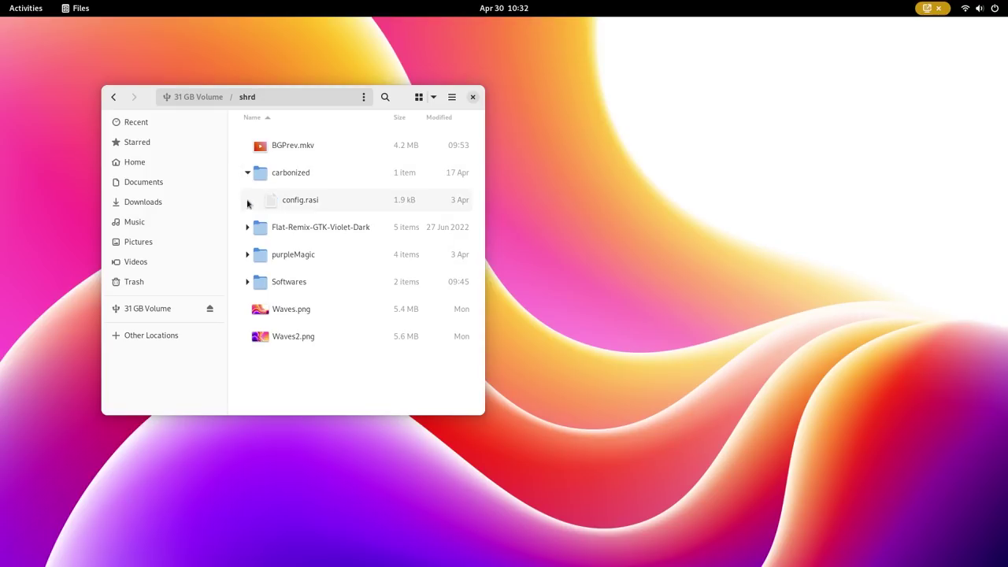
click(247, 228)
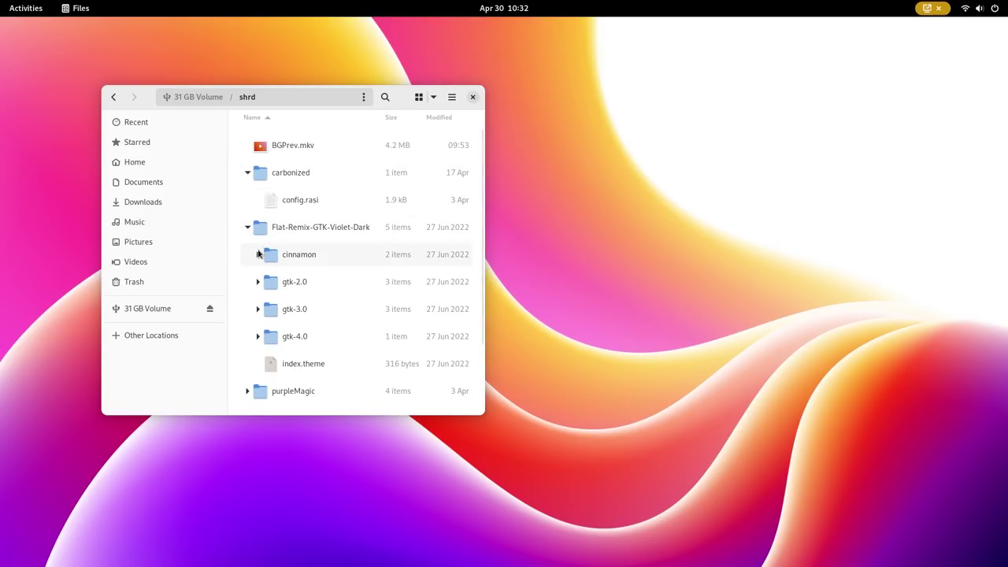
click(258, 255)
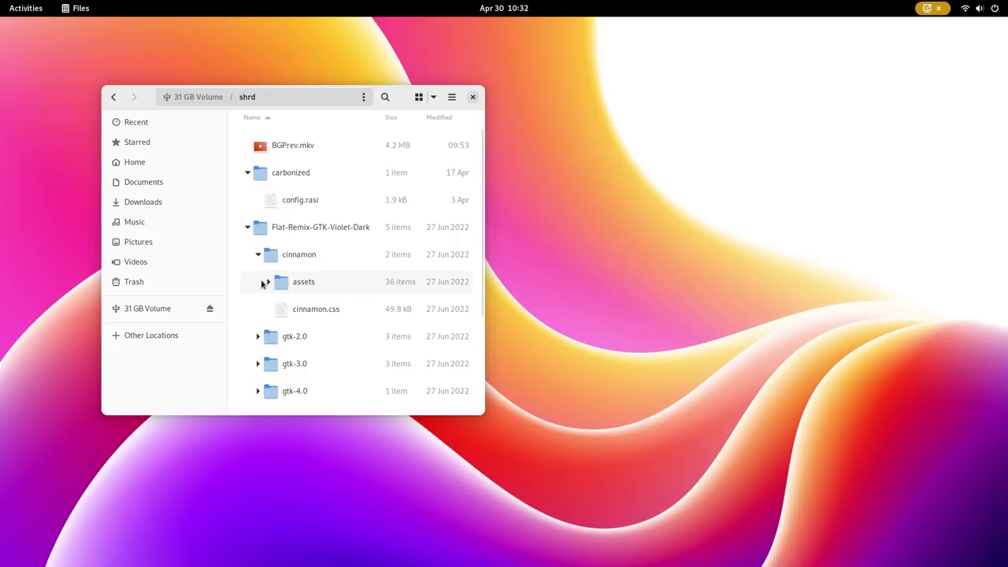
click(268, 281)
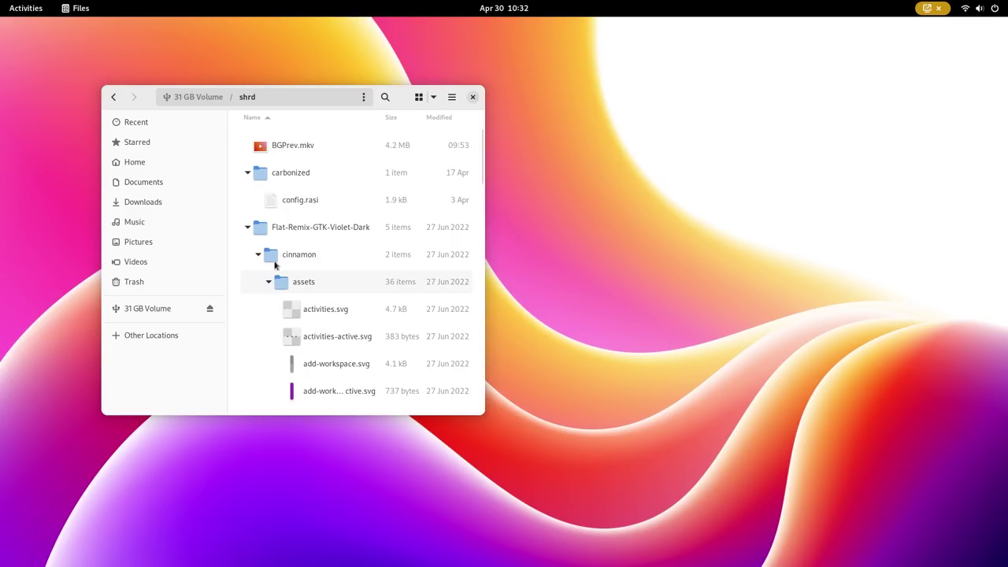
Step: Switch back to the icon view and open the carbonized and Flat-Remix-GTK-Violet-Dark folders in new tabs
click(418, 97)
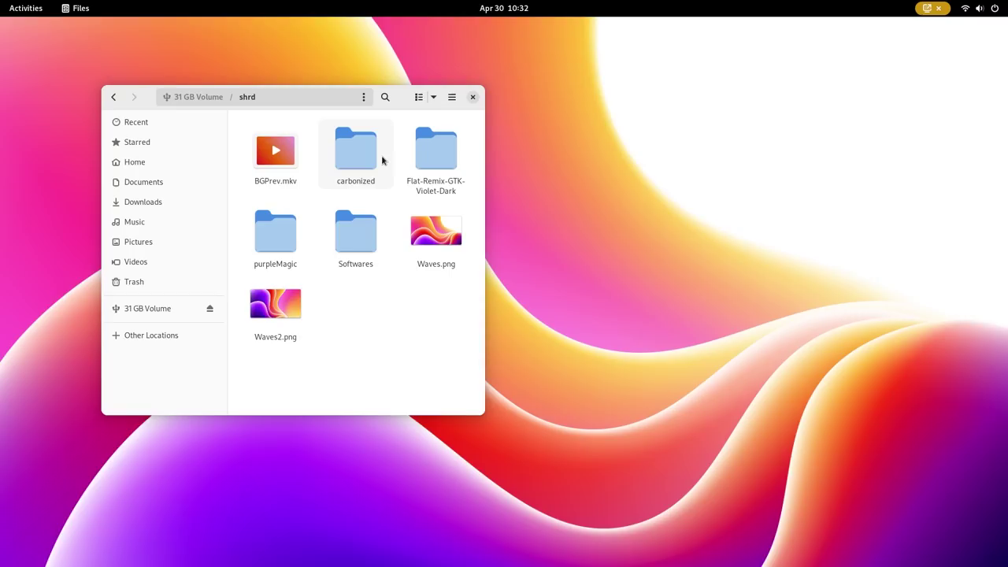
middle_click(375, 160)
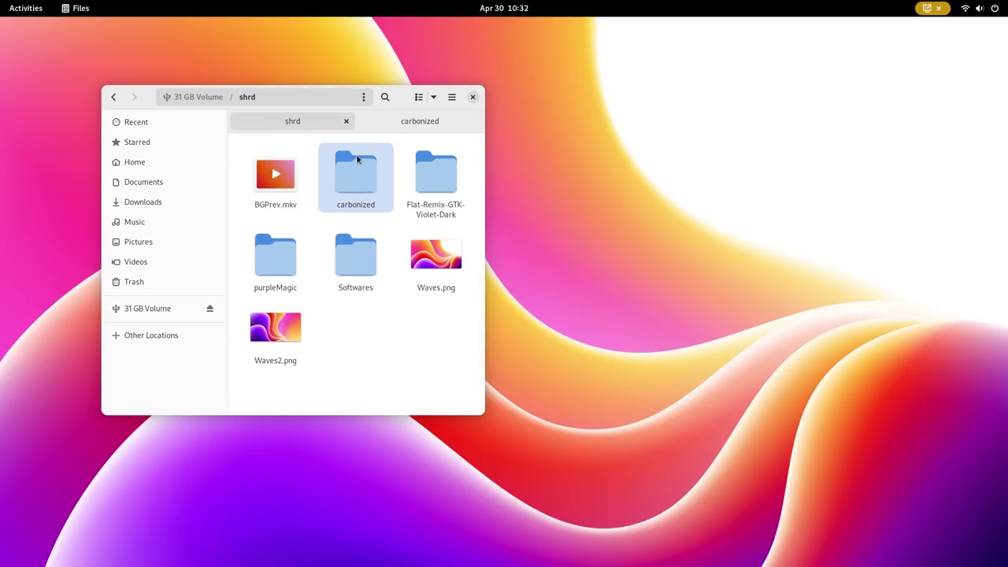
middle_click(437, 171)
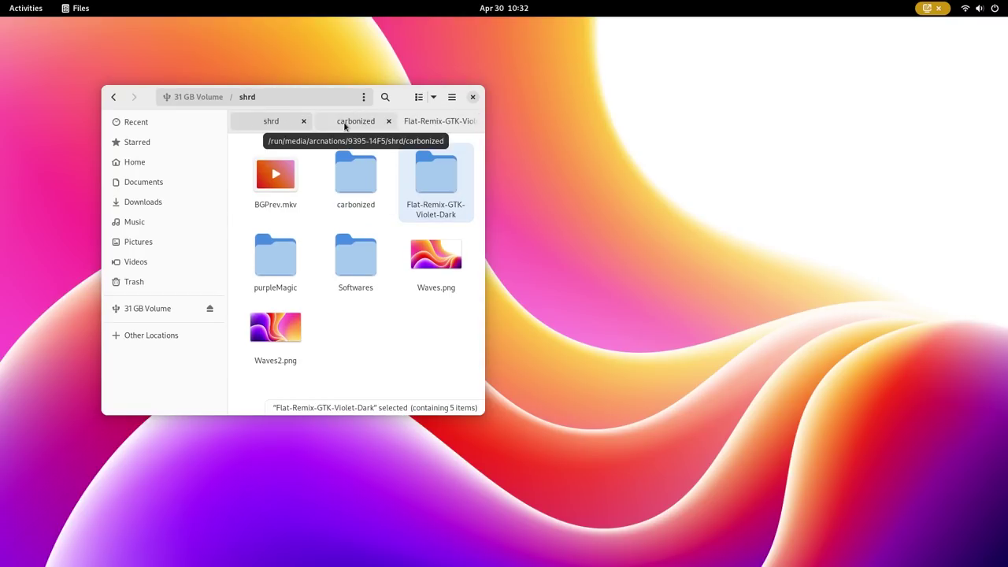
Step: Detach the carbonized tab into its own window and close the Flat-Remix-GTK-Violet-Dark tab
drag(344, 126, 605, 155)
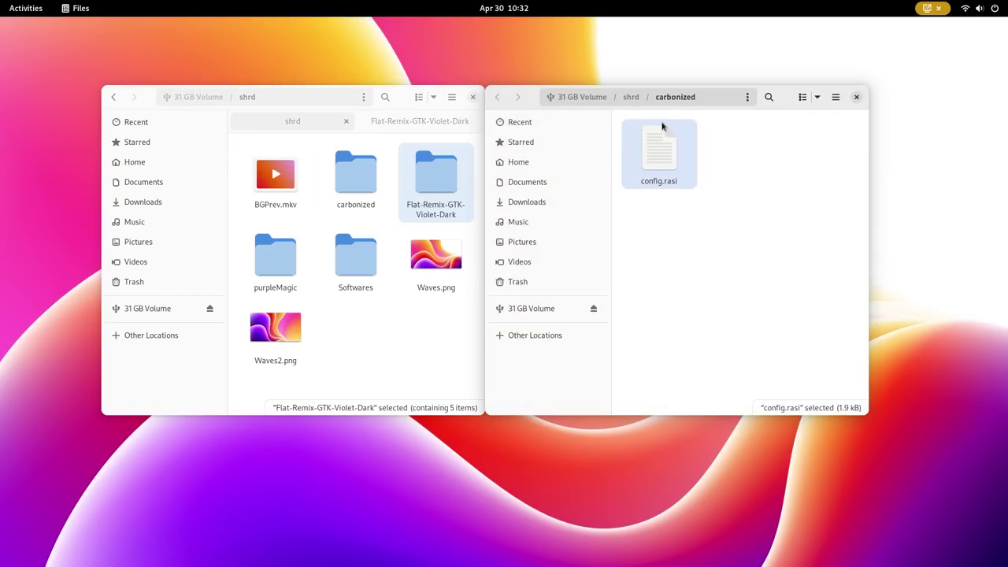
middle_click(401, 122)
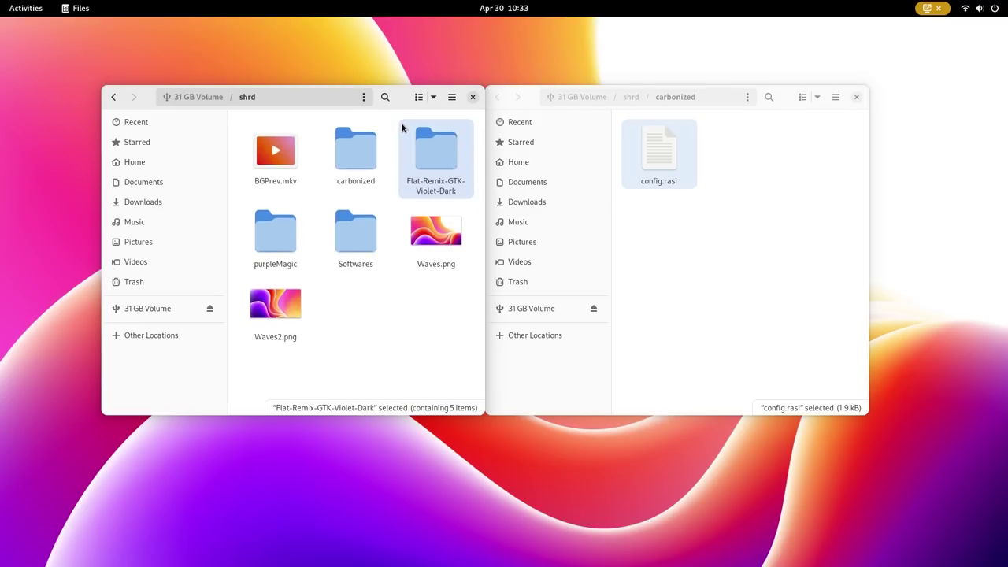
Step: Open the Flat-Remix-GTK-Violet-Dark folder in a new tab and bring up the context menu
middle_click(411, 146)
right_click(416, 129)
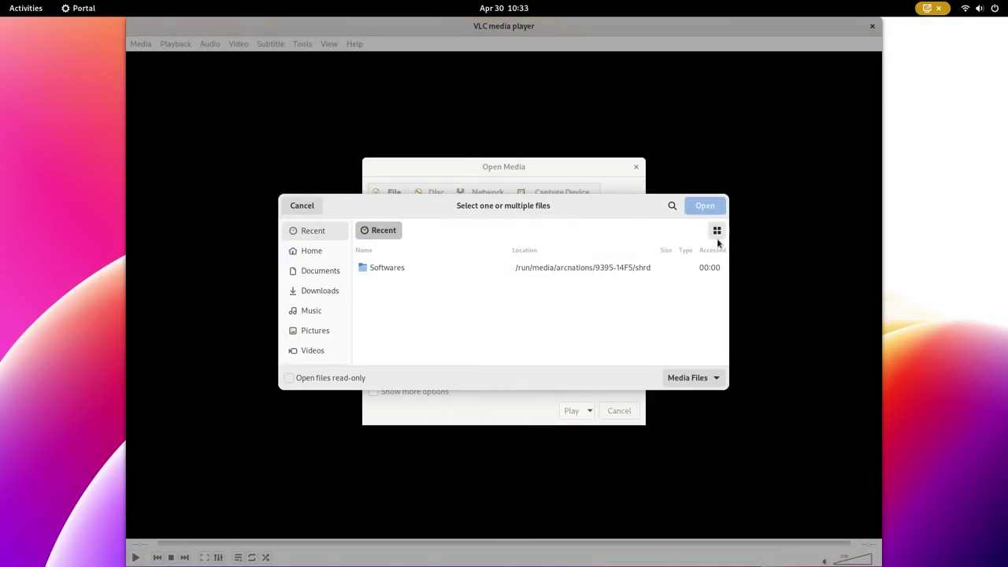
Step: In VLC's media file chooser, switch the Recent list to grid view and open the Softwares folder
click(717, 231)
double_click(406, 305)
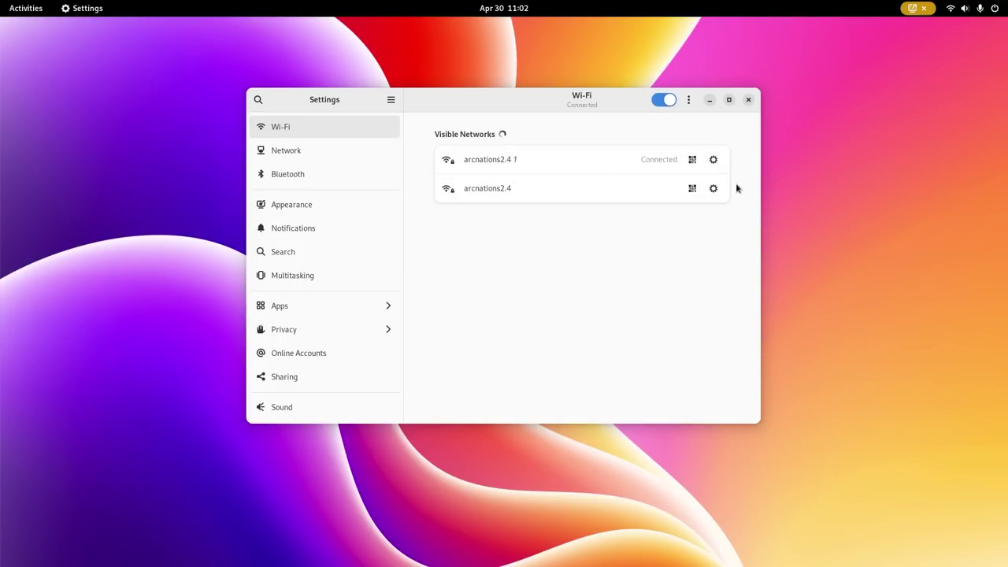
Step: In Settings, view the QR code for sharing the connected Wi-Fi network and look over the Multitasking settings
click(692, 159)
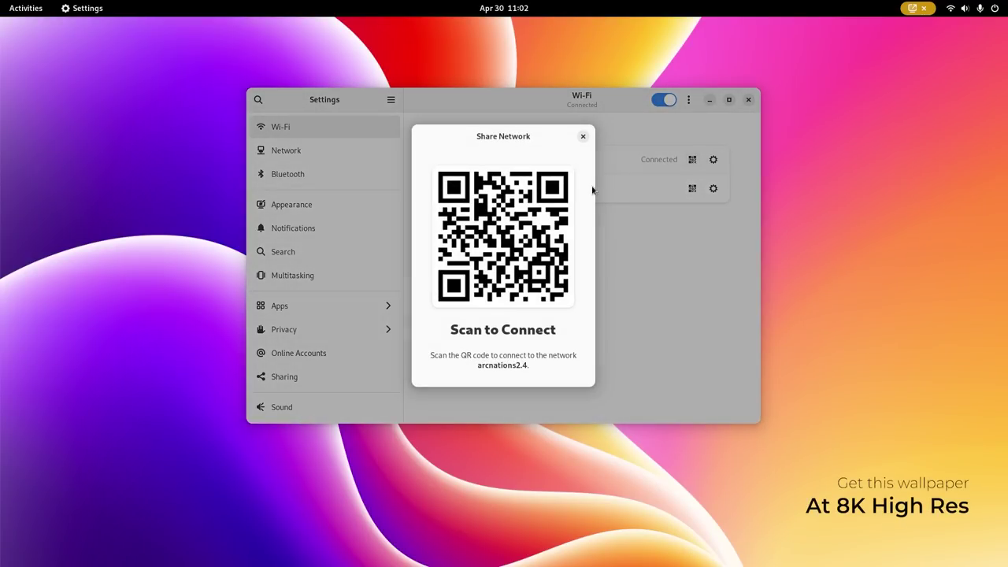
click(583, 137)
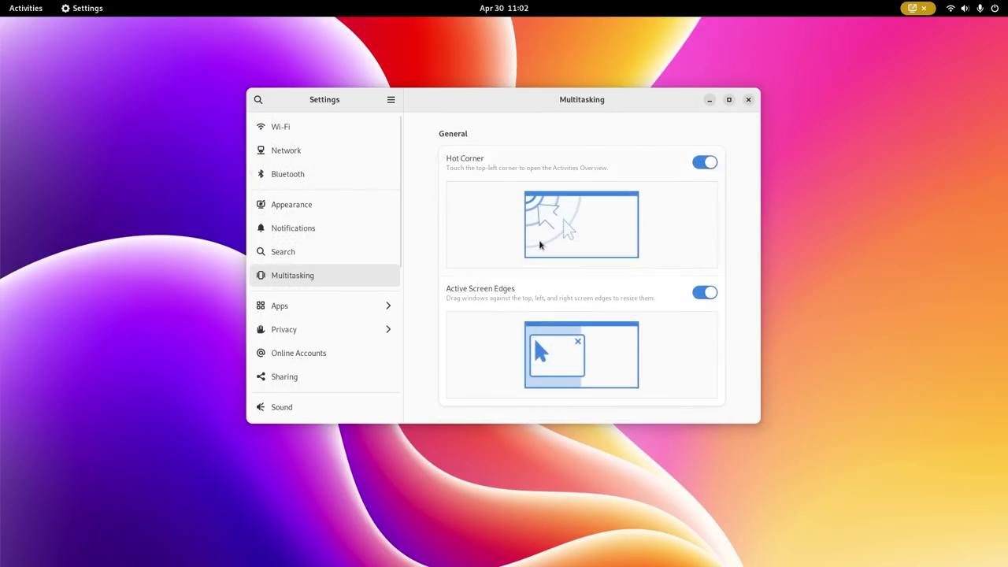
scroll(540, 236, down, 4)
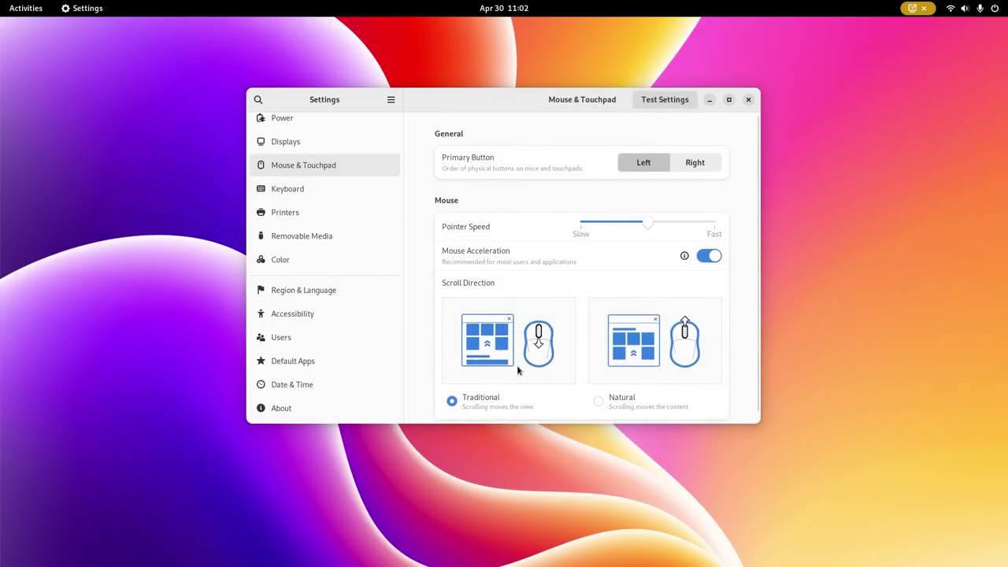
Step: Toggle Mouse Acceleration off and back on in the Mouse & Touchpad settings and read its explanation
click(713, 257)
click(714, 261)
click(684, 258)
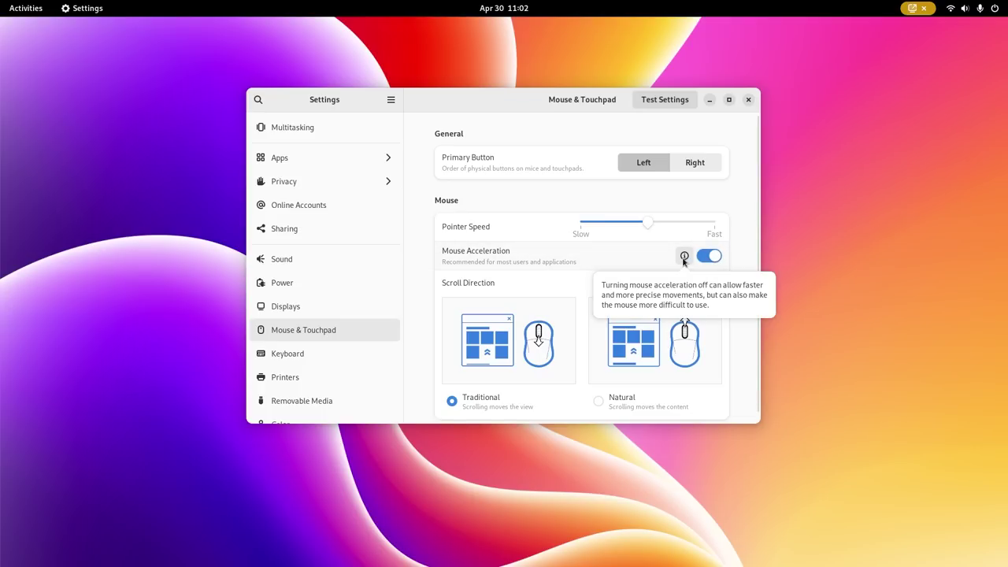
click(684, 257)
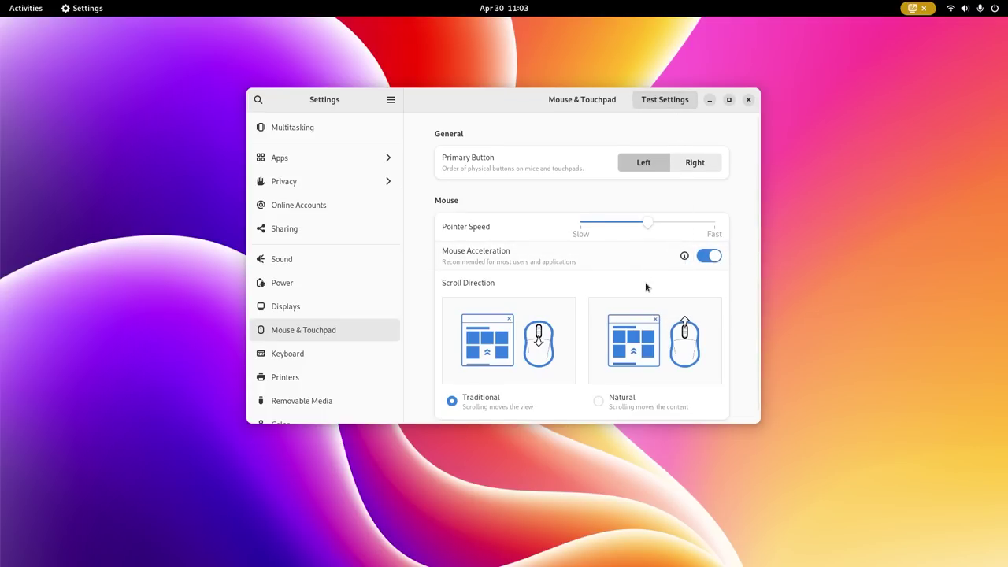
scroll(647, 287, down, 1)
mouse_move(646, 215)
mouse_down()
mouse_move(672, 218)
mouse_move(648, 217)
mouse_up()
scroll(647, 221, up, 1)
Step: Test the mouse with a single click and a double click in the Mouse & Touchpad test, and close it
click(665, 100)
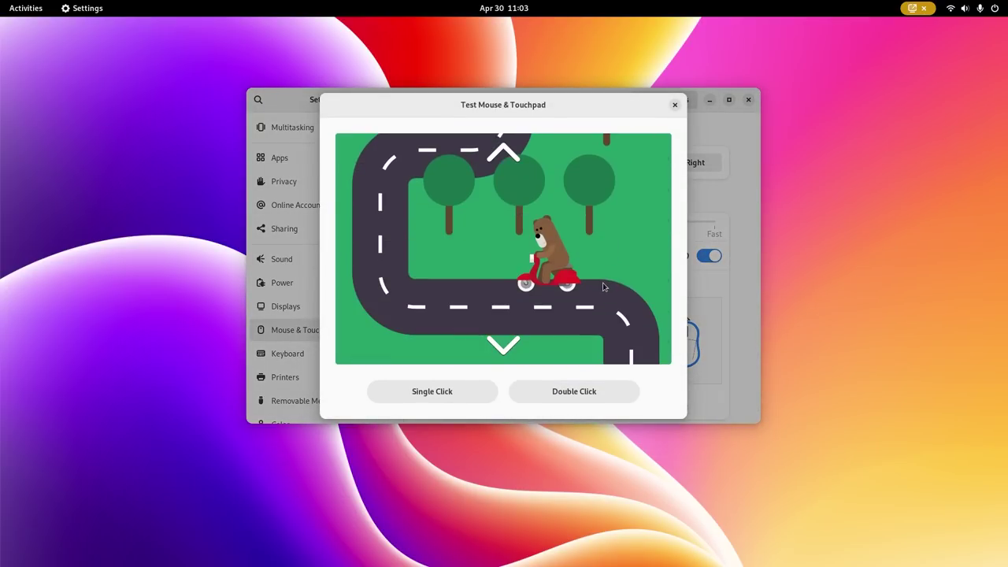
click(470, 383)
double_click(594, 395)
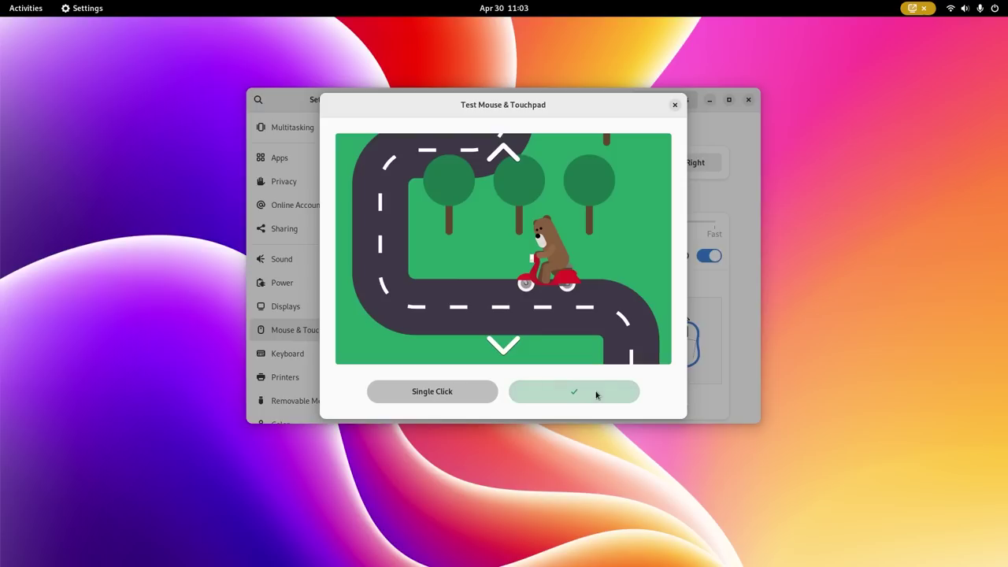
click(675, 105)
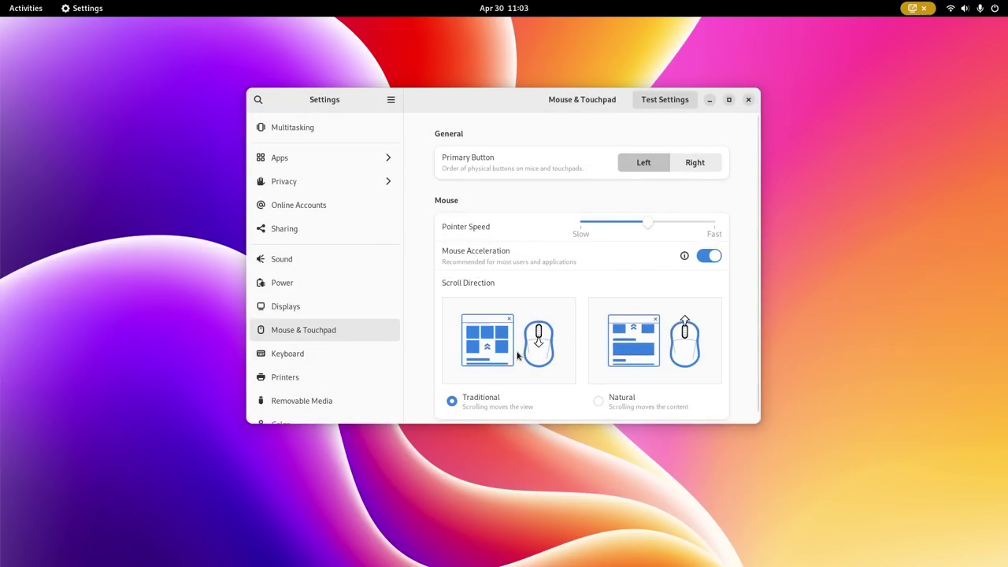
Step: Look through the Keyboard settings down to Keyboard Shortcuts
click(355, 357)
scroll(354, 357, down, 3)
scroll(485, 295, down, 2)
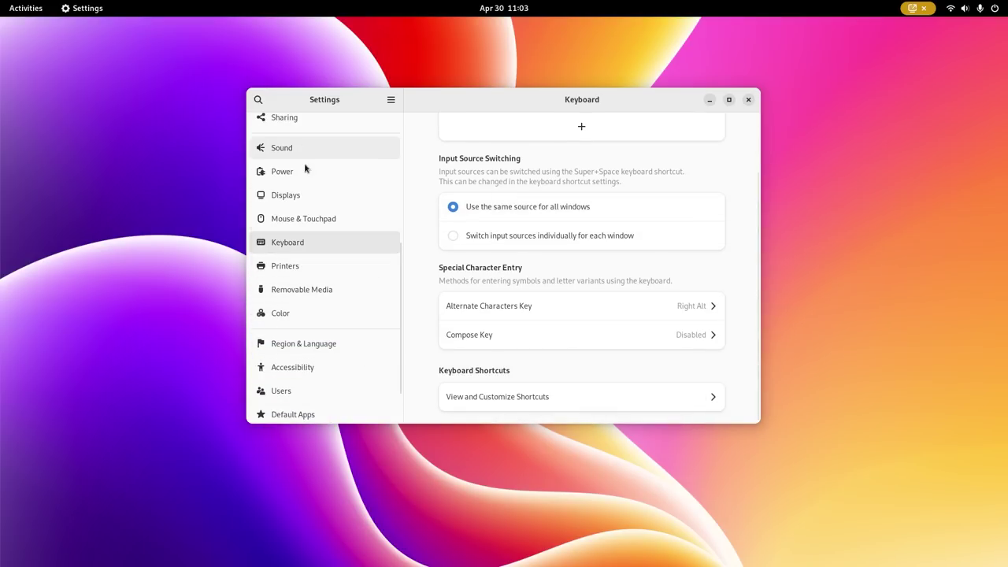
Step: Open the accessibility settings for Typing and place the text cursor in the Test Entry field
click(292, 367)
click(473, 236)
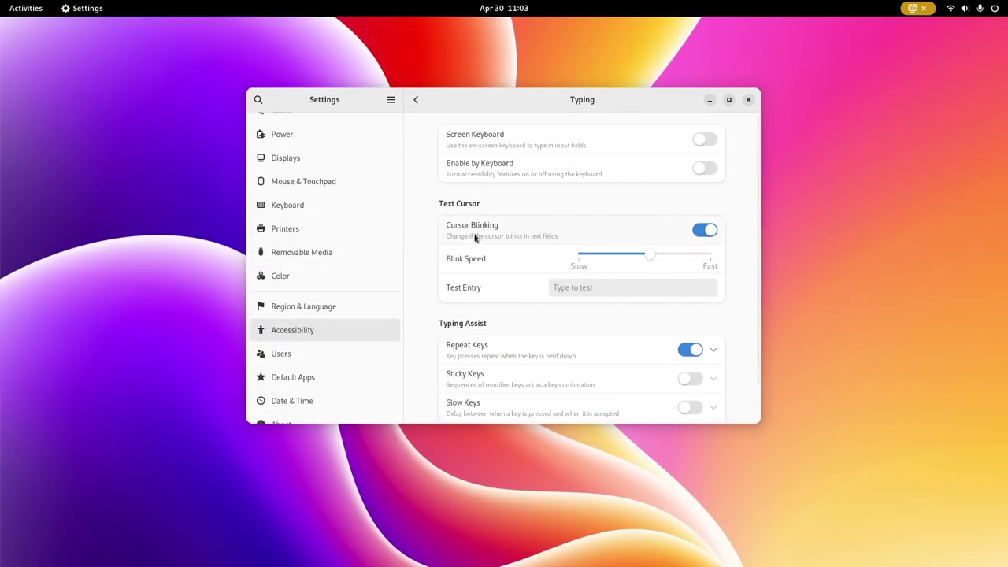
click(593, 289)
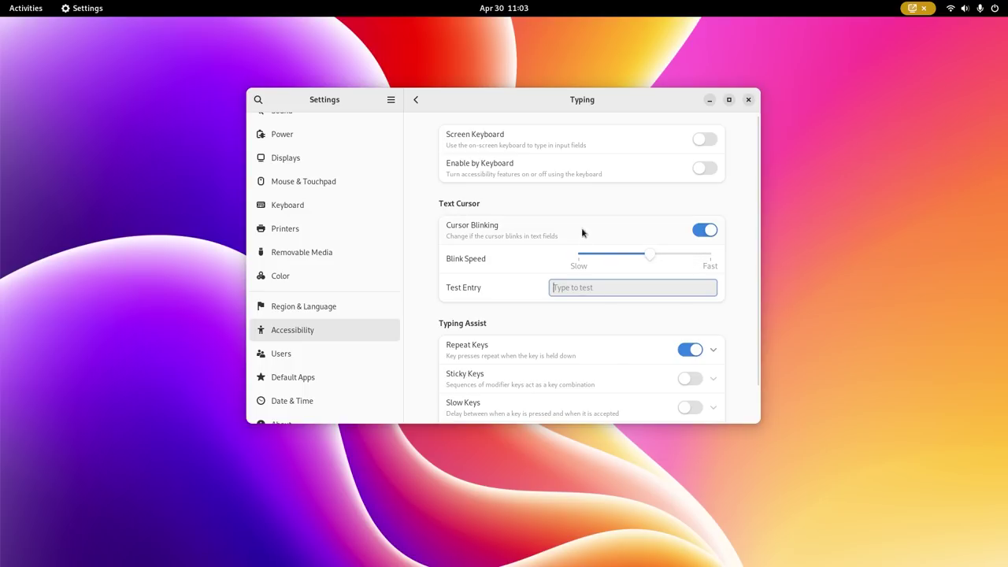
Step: Visit the Keyboard settings, return to Accessibility and open the Seeing settings
click(287, 205)
click(294, 334)
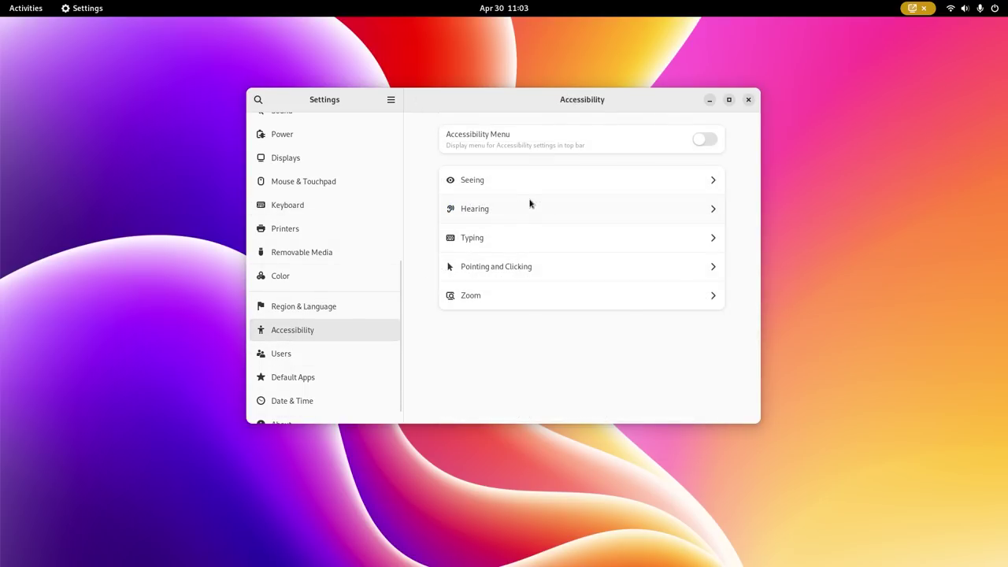
click(530, 185)
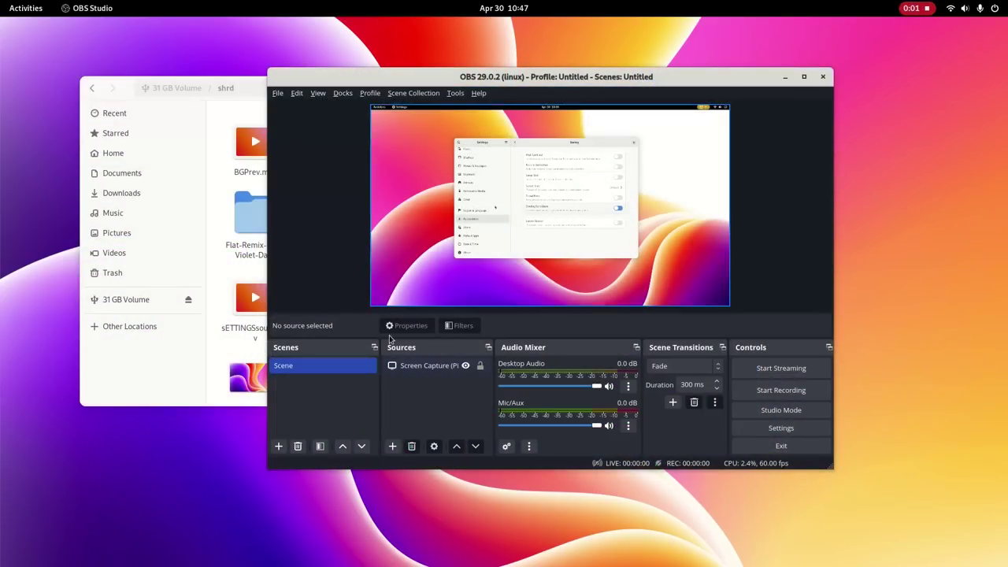
Step: Select the screen capture source in the OBS preview, bring the Files window forward and move it slightly
click(398, 215)
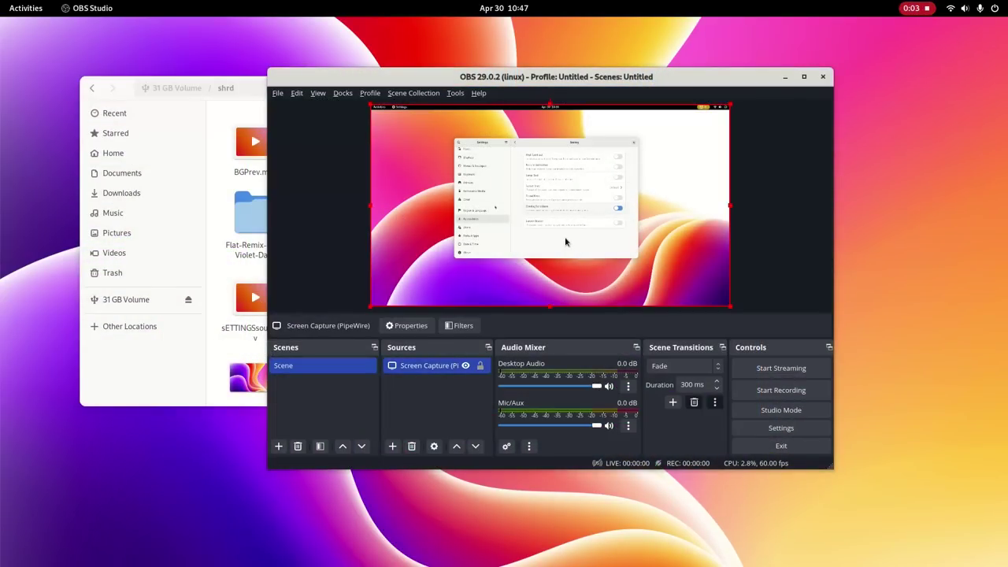
click(117, 94)
drag(117, 95, 177, 107)
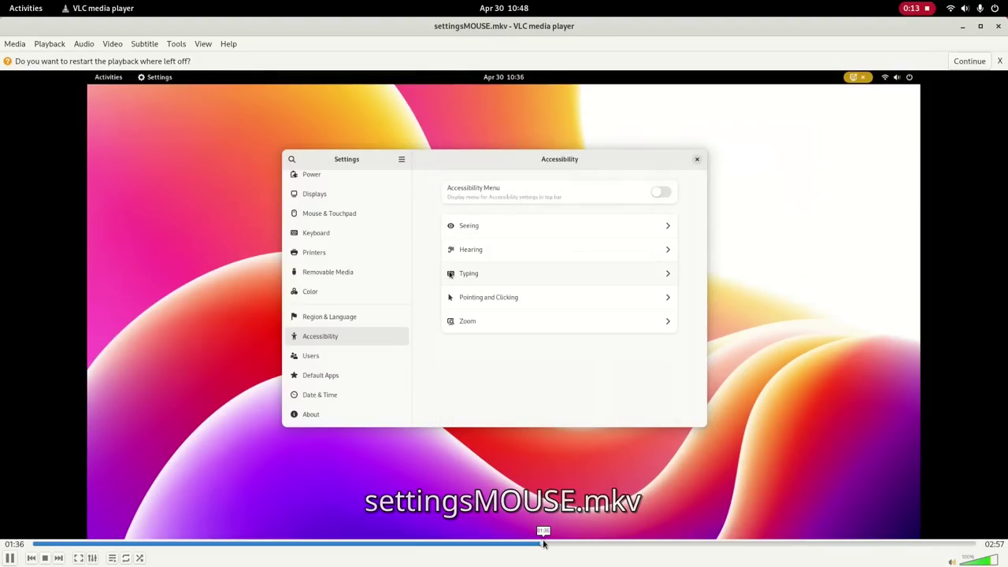
Step: Skip ahead in settingsMOUSE.mkv to about 01:53 and seek further forward in the video
click(632, 543)
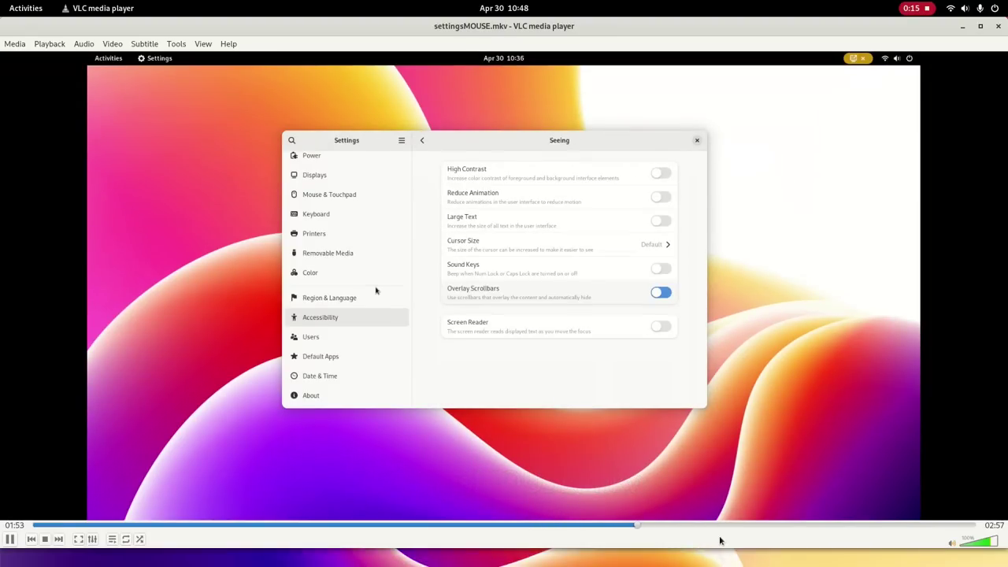
drag(737, 526, 799, 527)
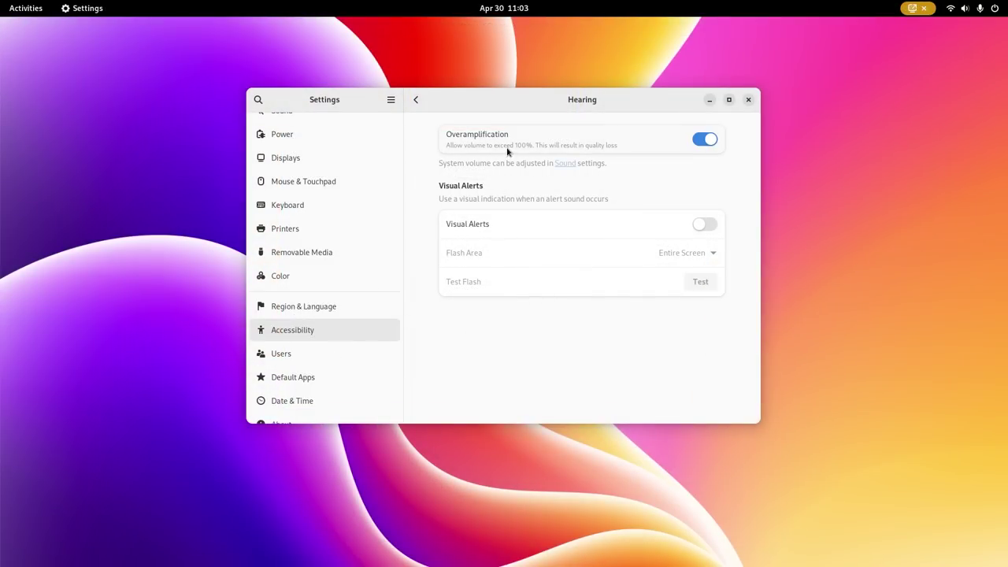
Step: Lower the output volume in the quick settings and turn off Overamplification in the Hearing settings
click(962, 8)
drag(914, 70, 861, 68)
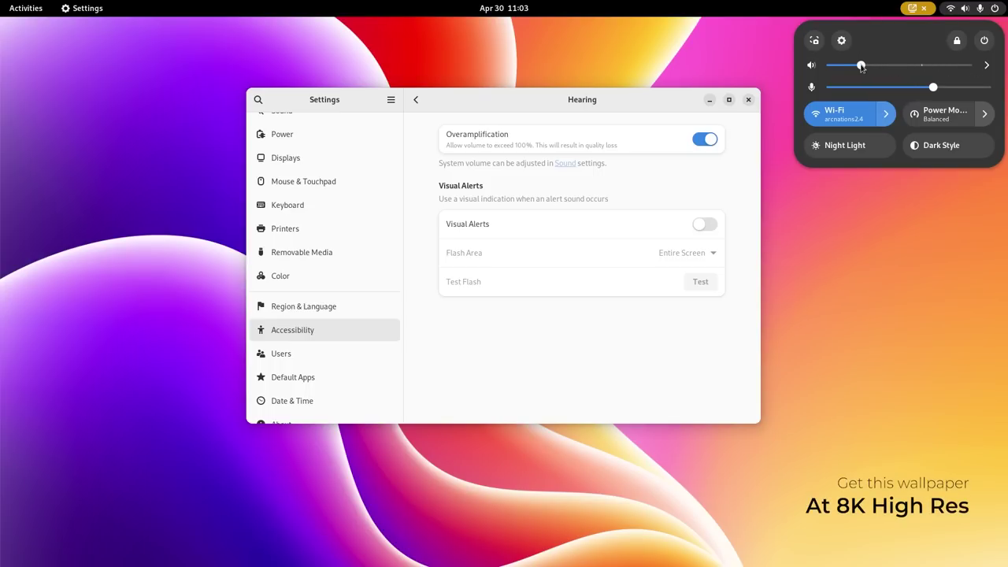
click(675, 139)
Step: Open the Sound settings and view the speaker test for Line Out - Built-in Audio
scroll(321, 194, up, 2)
click(321, 192)
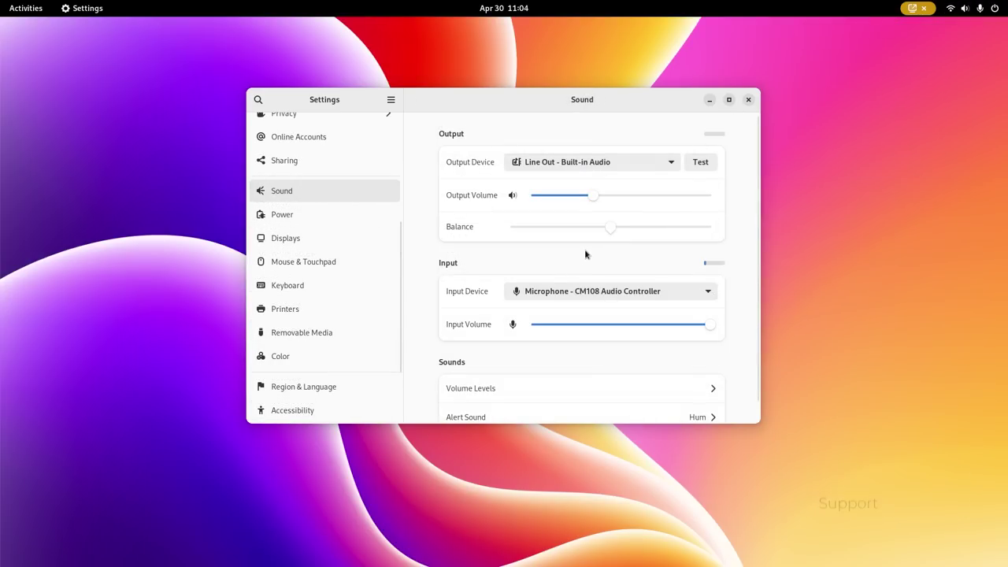
click(698, 162)
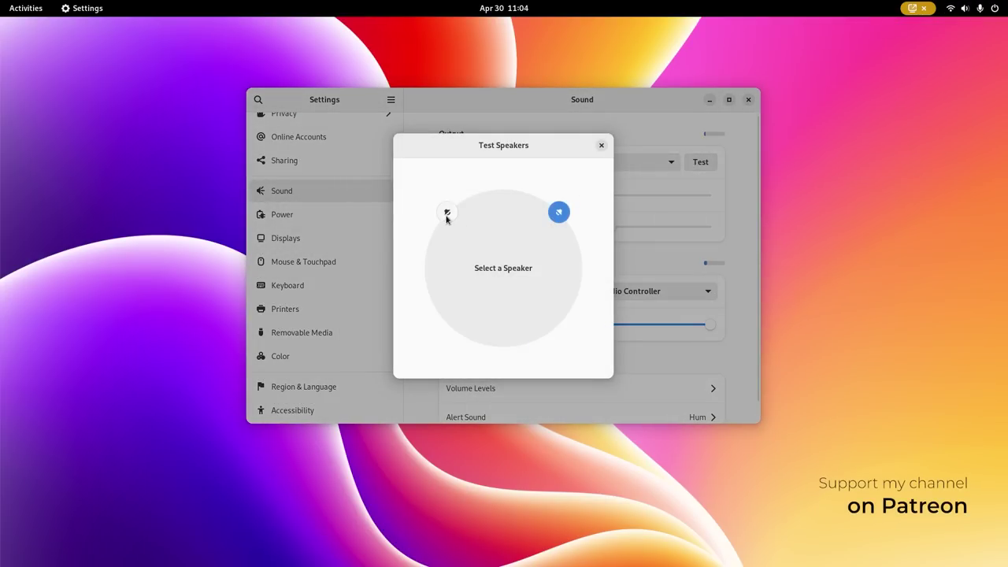
click(601, 145)
Step: Switch the output device to Digital Output (S/PDIF), then to Speakers - CM108 Audio Controller, and view its speaker test
click(598, 161)
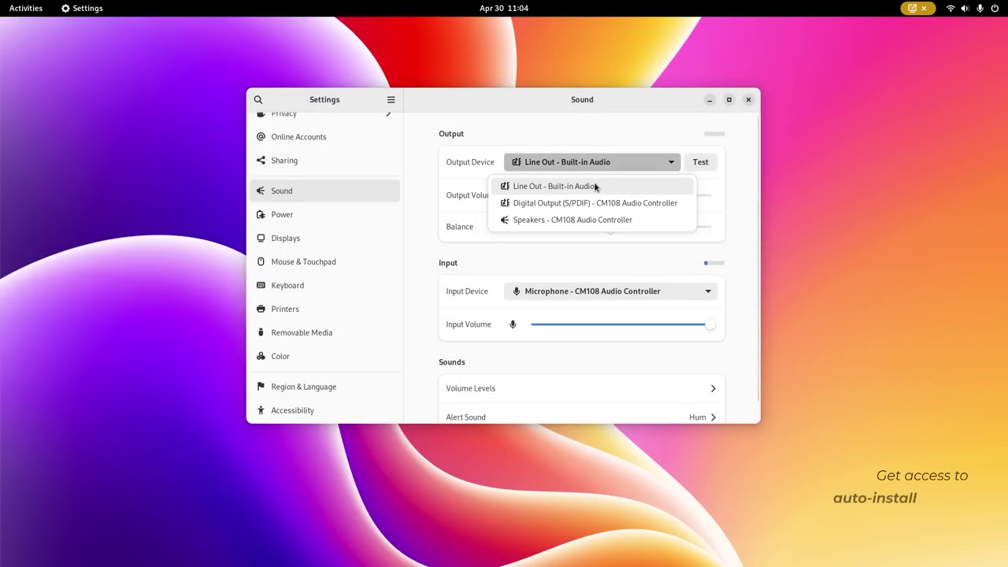
click(596, 203)
click(596, 161)
click(606, 219)
click(694, 163)
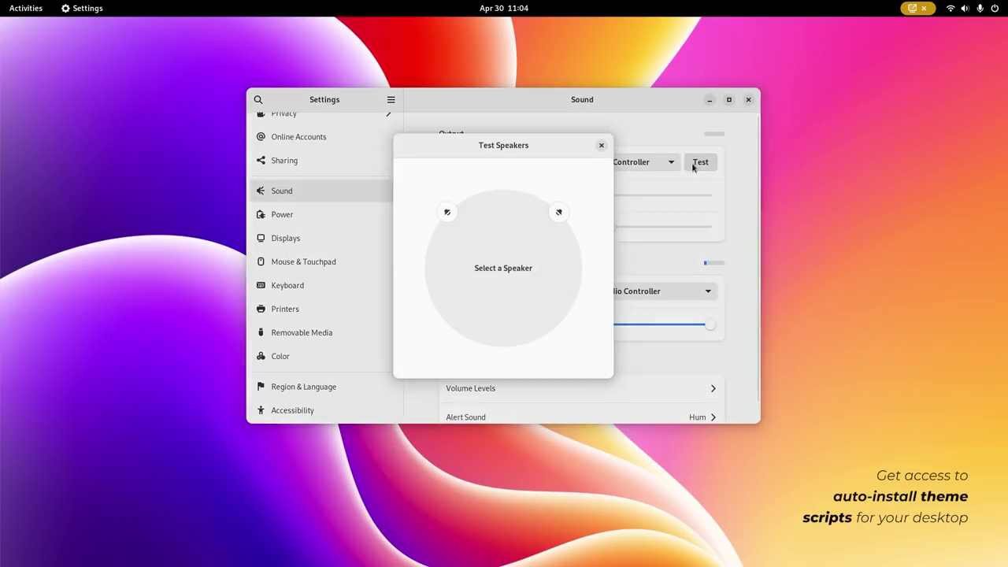
key(Escape)
Step: Set the alert sound to None
scroll(558, 378, down, 1)
click(558, 403)
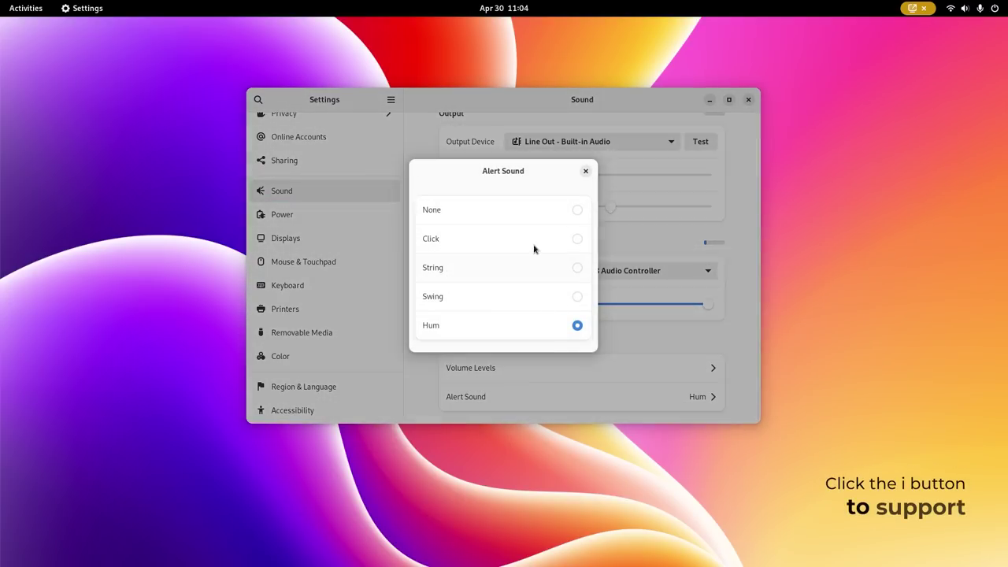
click(533, 211)
click(586, 171)
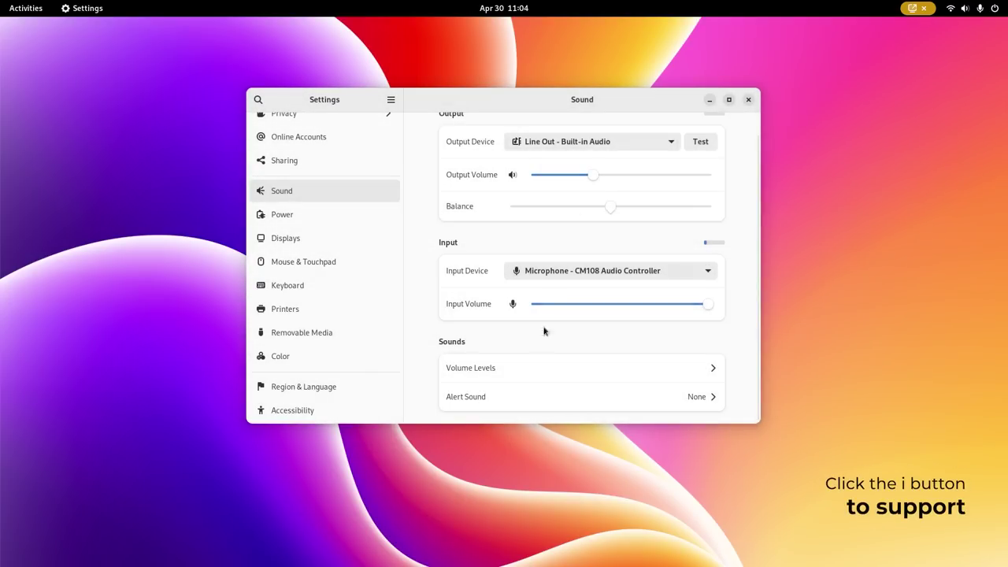
Step: Try the Click, String and Hum alert sounds and set the alert sound to Click
click(528, 397)
click(529, 244)
click(528, 269)
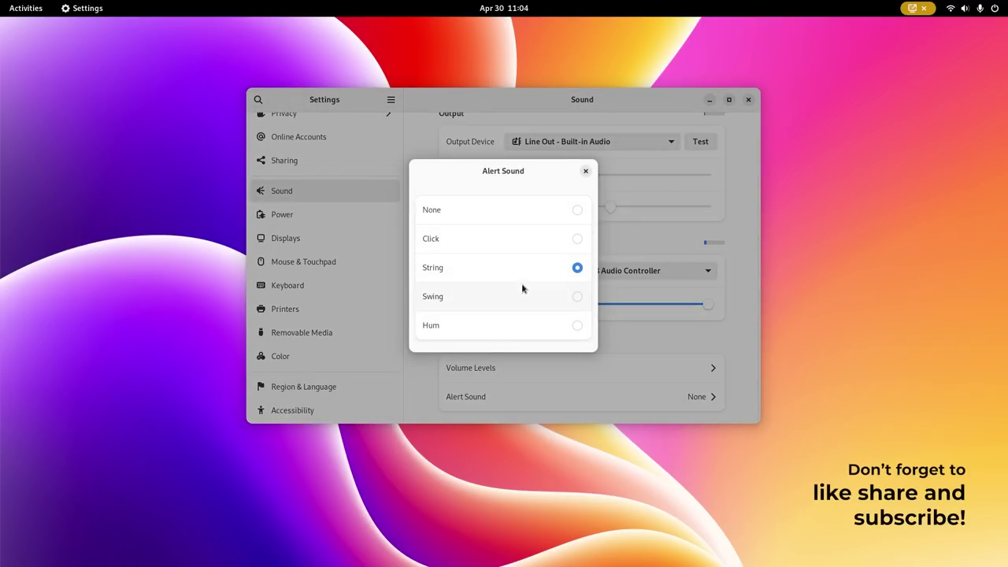
click(518, 324)
click(532, 239)
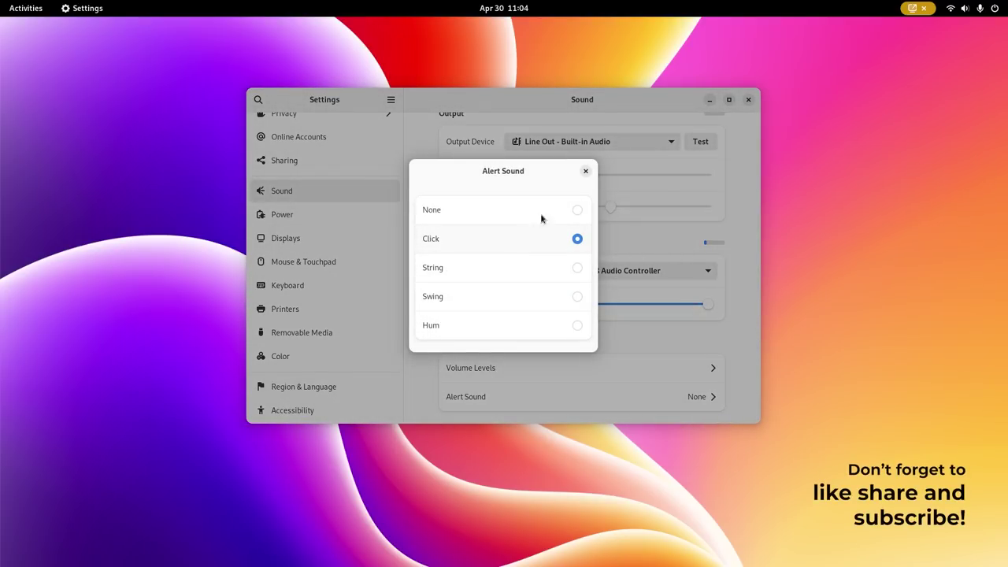
click(586, 171)
Step: View the volume levels of the system sounds and individual apps, and close the dialog
click(546, 368)
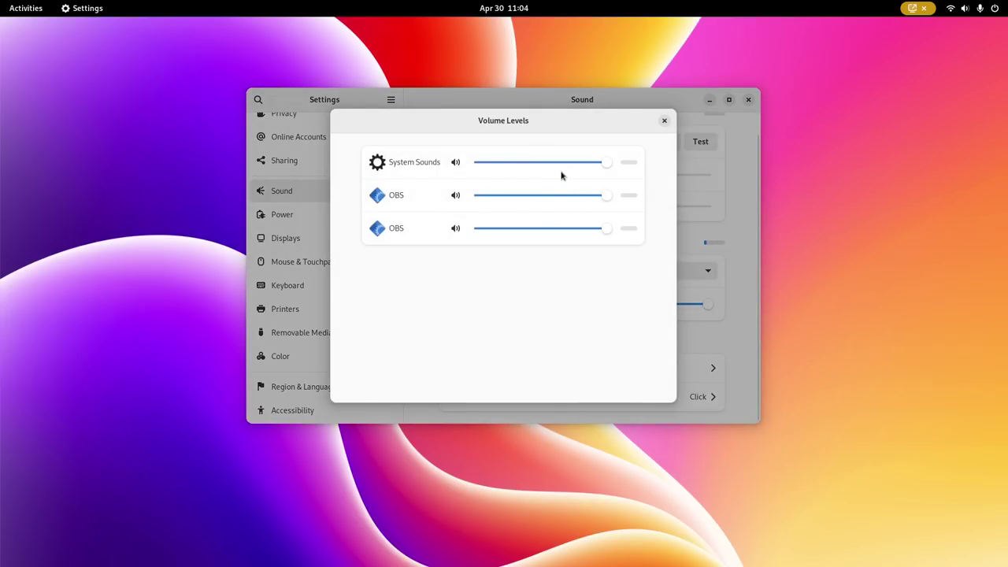
click(663, 121)
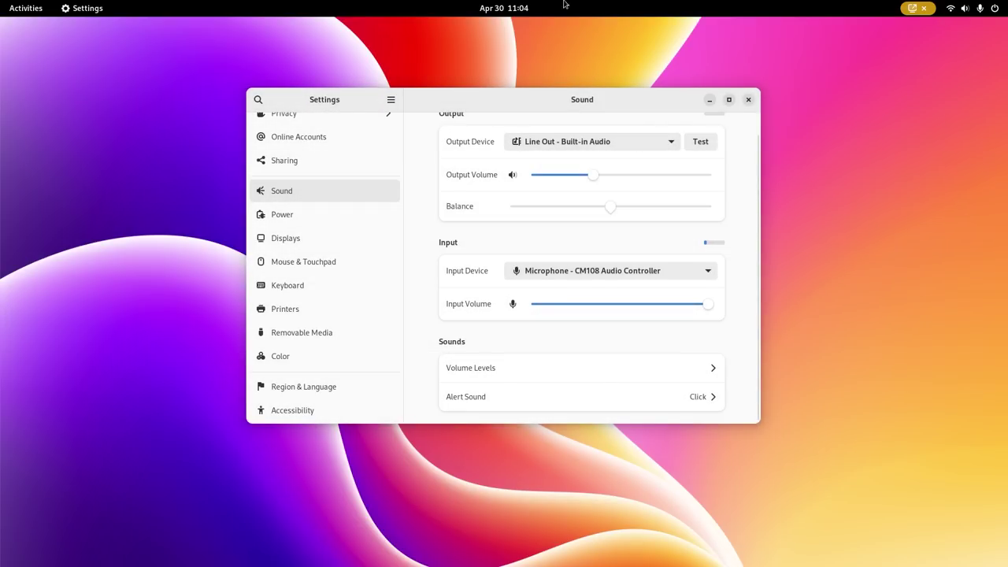
Step: Check which input devices are available in the Sound settings
mouse_move(1, 4)
click(607, 305)
click(612, 291)
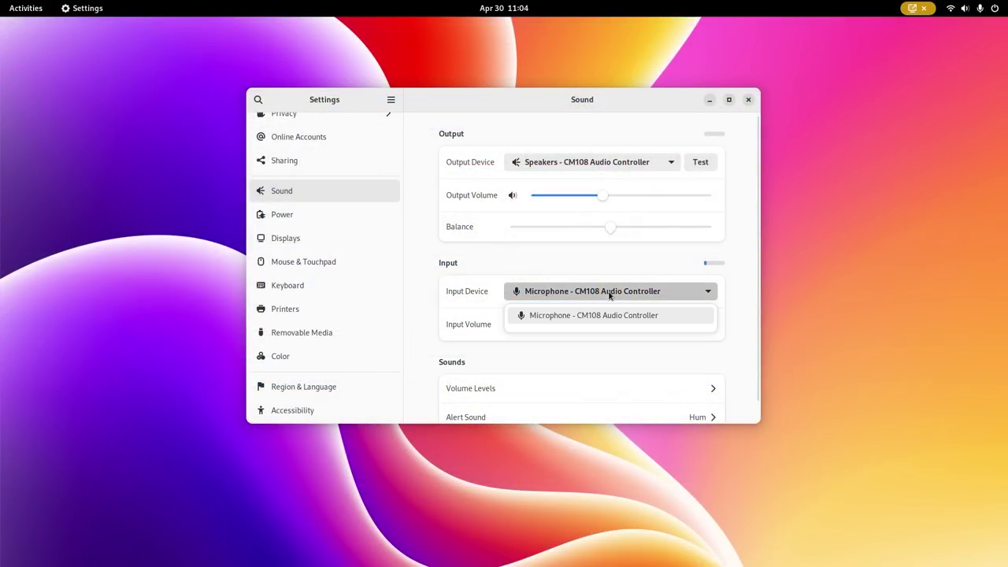
click(628, 288)
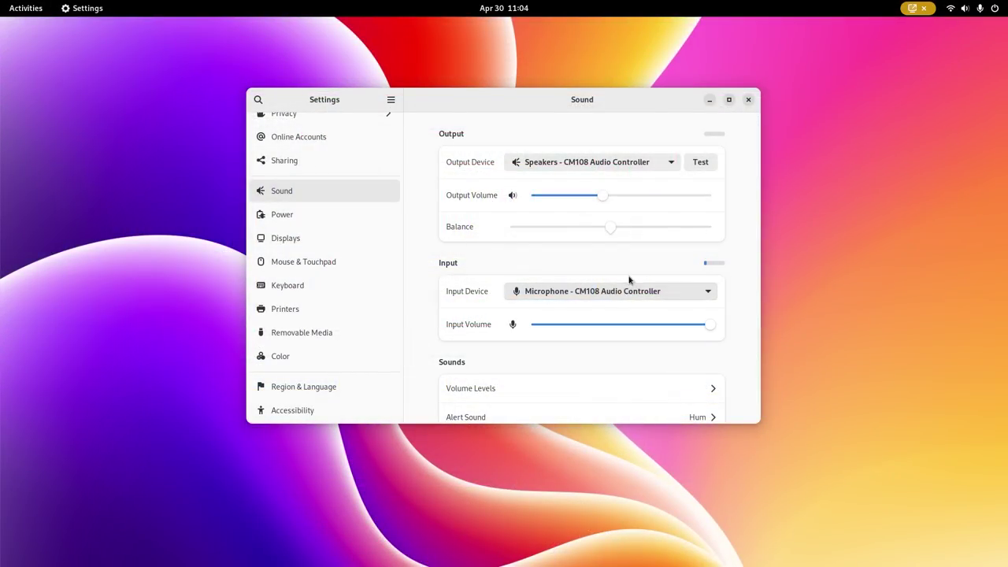
Step: Set the output device to Line Out - Built-in Audio and check the input device list again
click(611, 163)
click(603, 183)
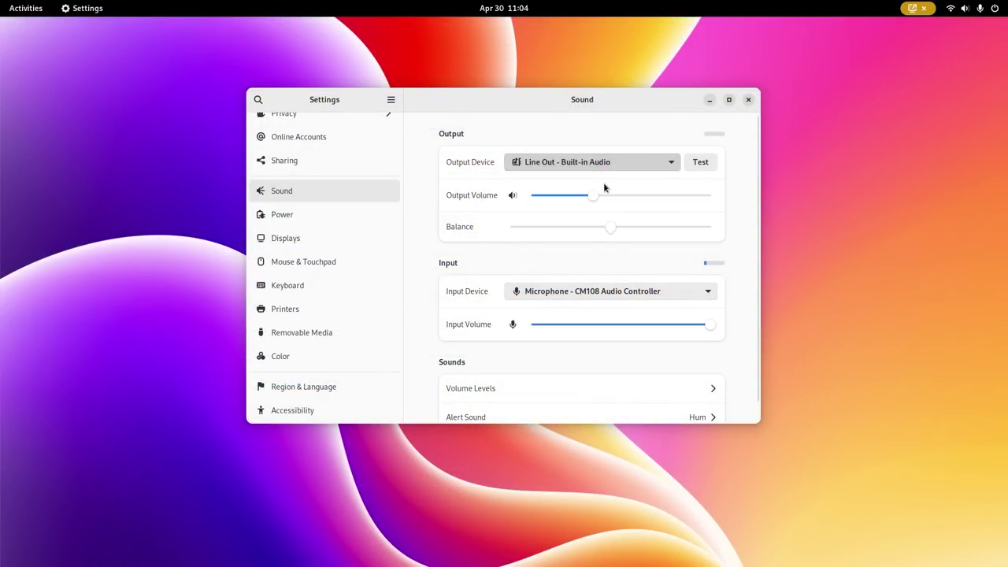
click(597, 296)
click(596, 294)
scroll(592, 293, down, 1)
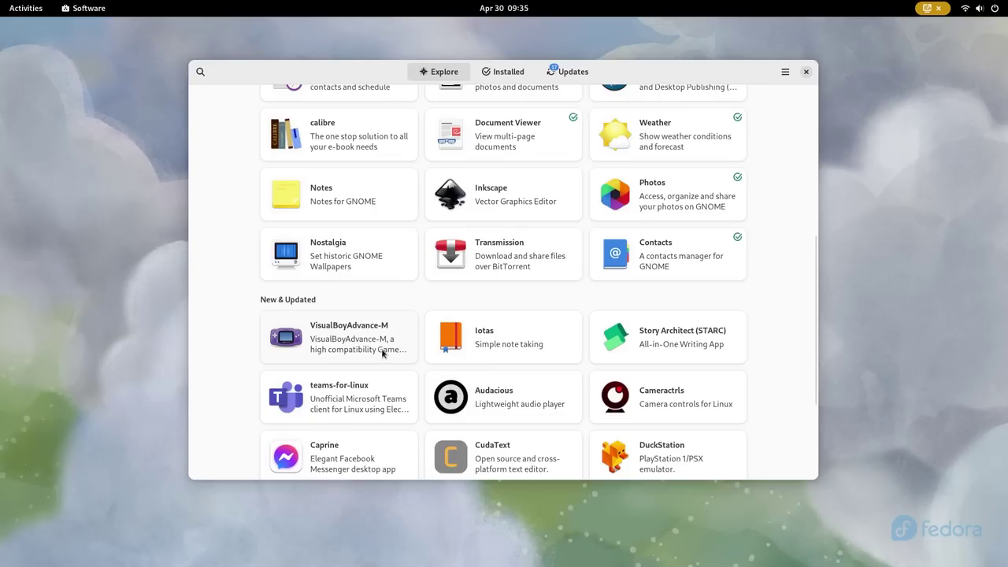
Step: Browse the Explore page of the Software app down to Other Categories
scroll(383, 353, down, 4)
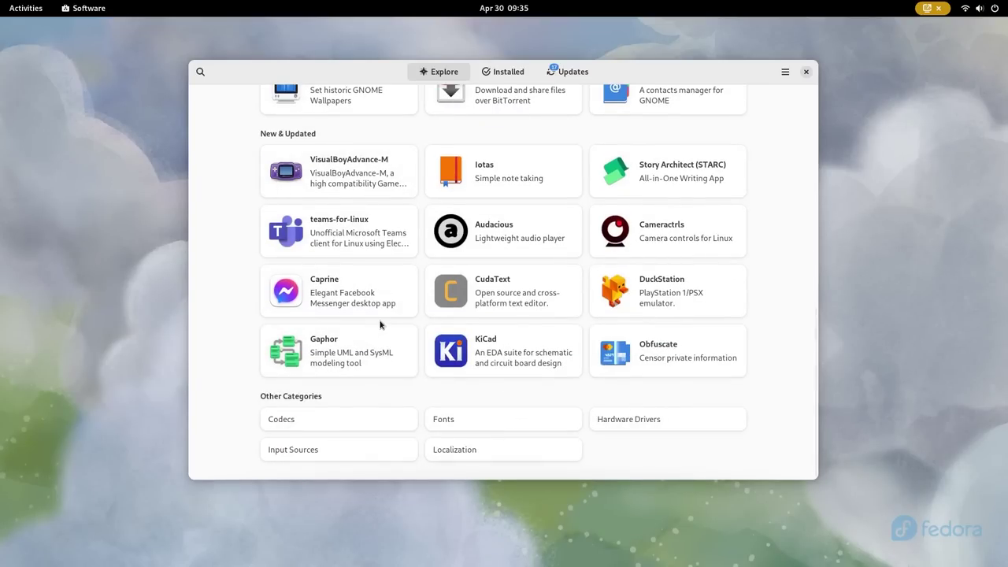
Step: Return to the beginning of the Explore page, view the Blanket app's details, and go back to Explore
scroll(382, 326, up, 10)
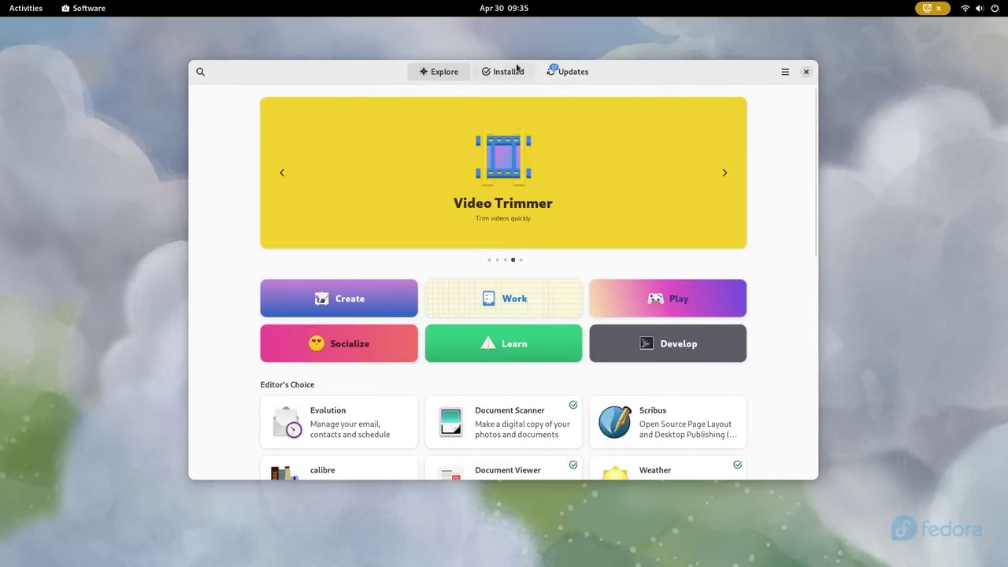
click(402, 182)
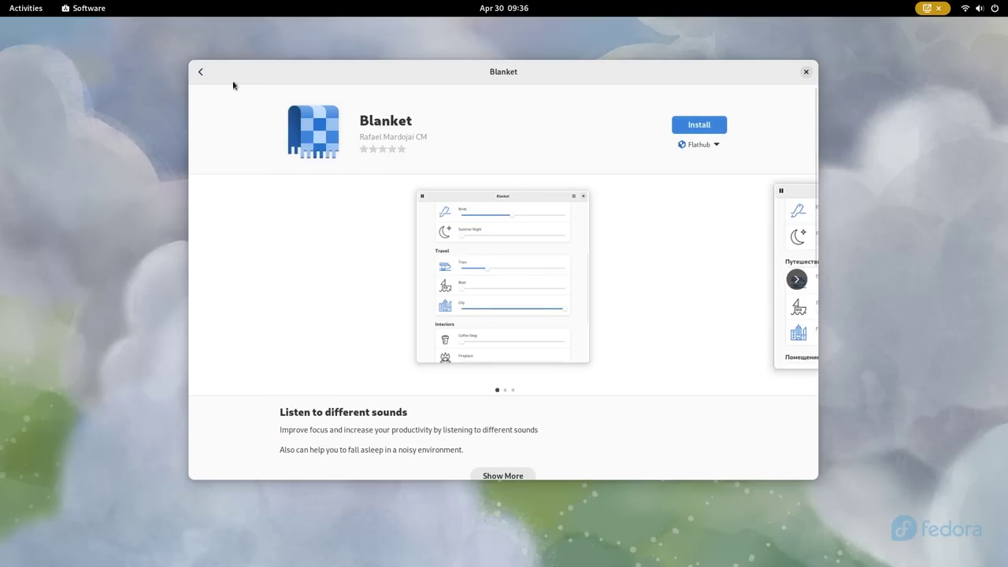
click(200, 72)
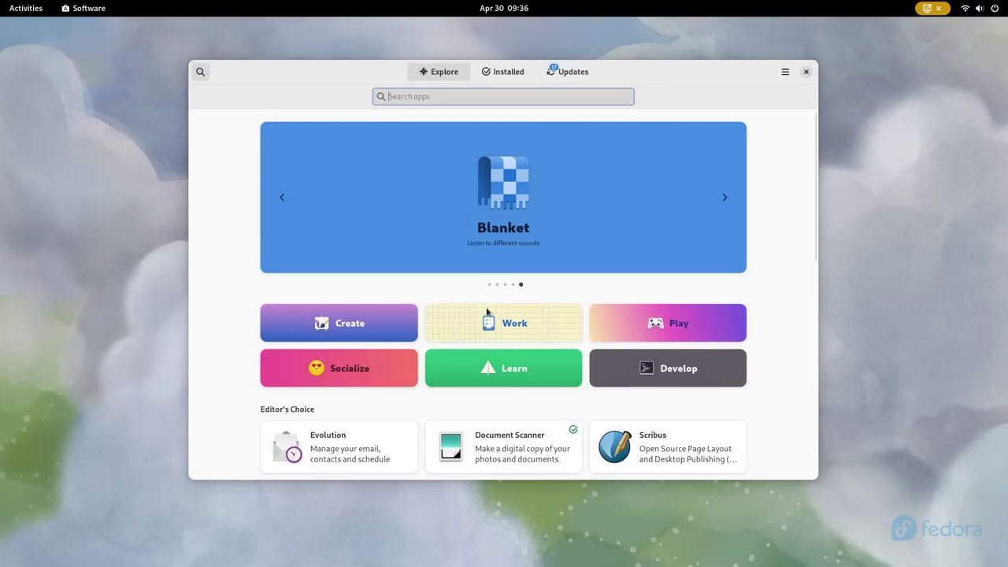
Step: View the Work, Create and Play category pages in Software, returning to Explore between them
click(502, 322)
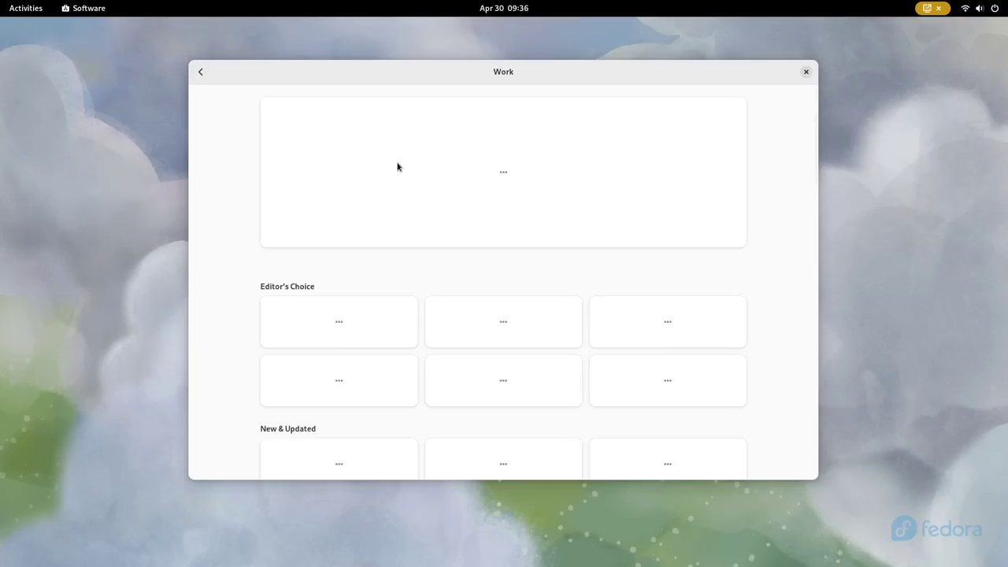
click(197, 72)
click(274, 312)
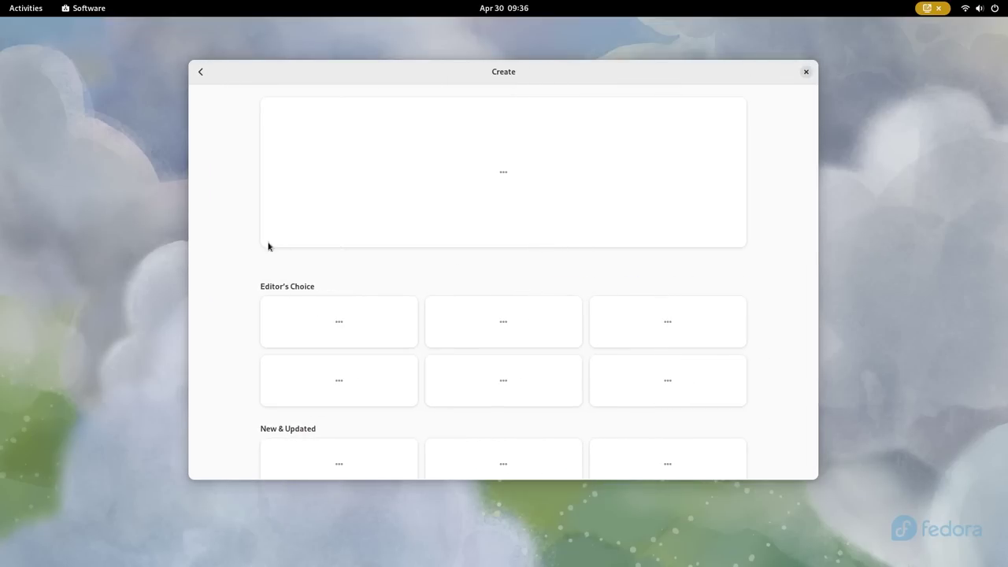
click(202, 72)
click(634, 312)
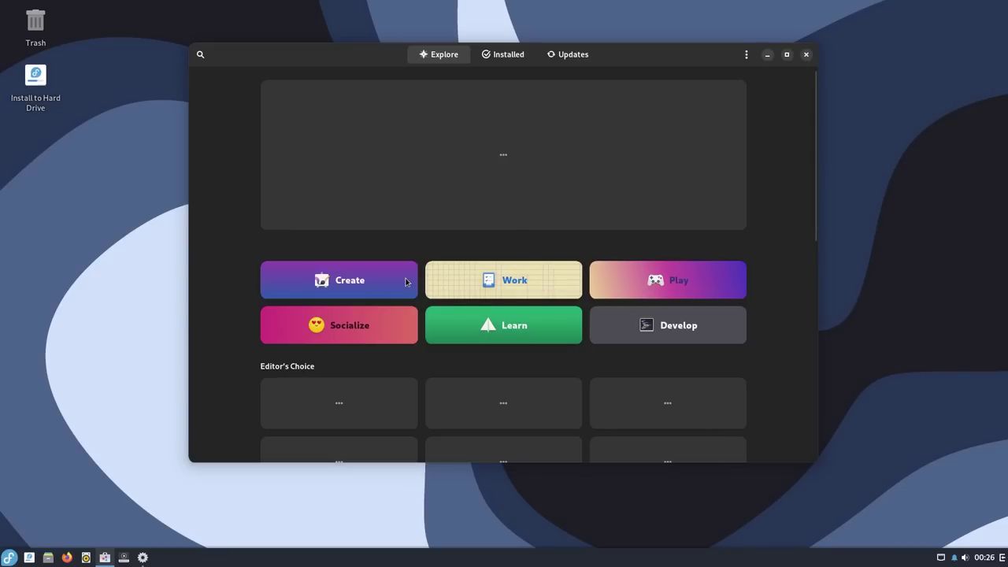
Step: In the dark-themed live session's Software app, view the Create category, return to Explore and browse the page
click(406, 282)
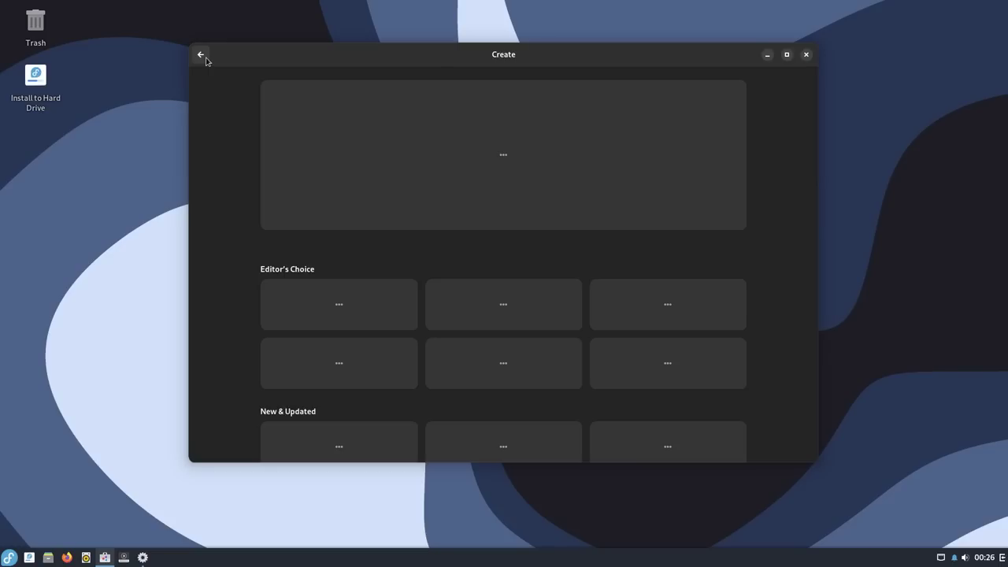
click(202, 55)
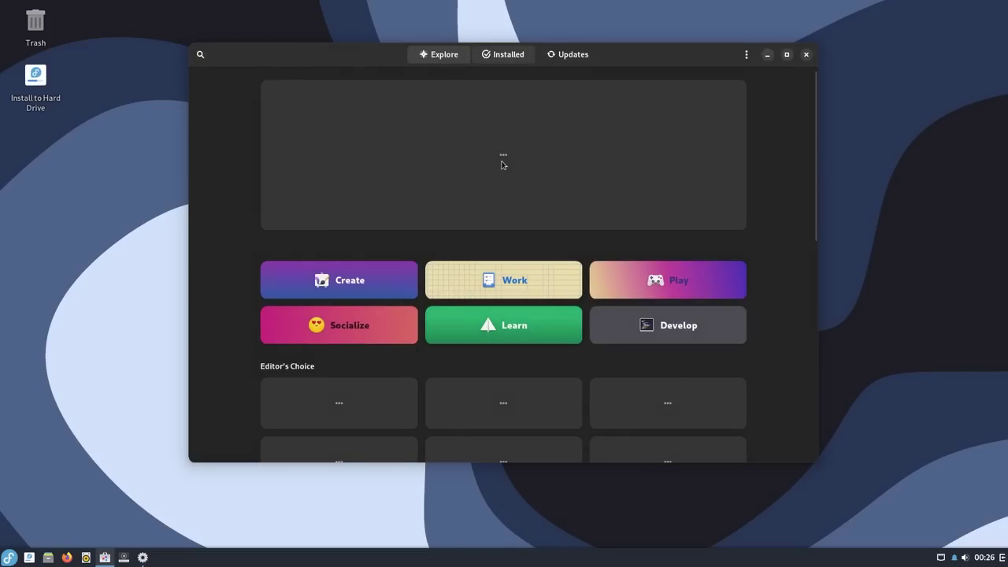
scroll(507, 275, down, 4)
scroll(506, 276, up, 4)
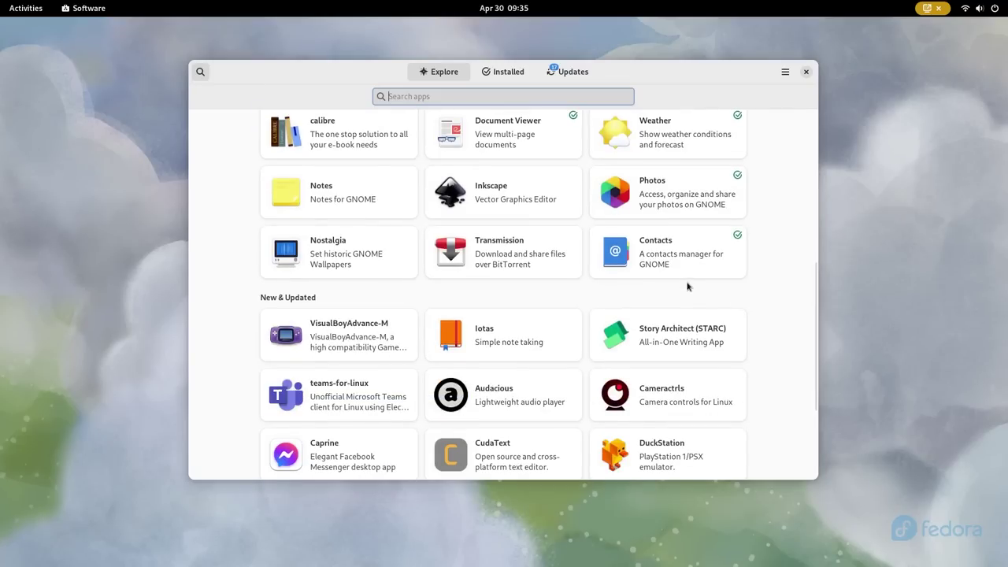
Step: View the Scribus details page, return to Explore, advance the featured app banner to Video Trimmer and open it
scroll(686, 286, up, 4)
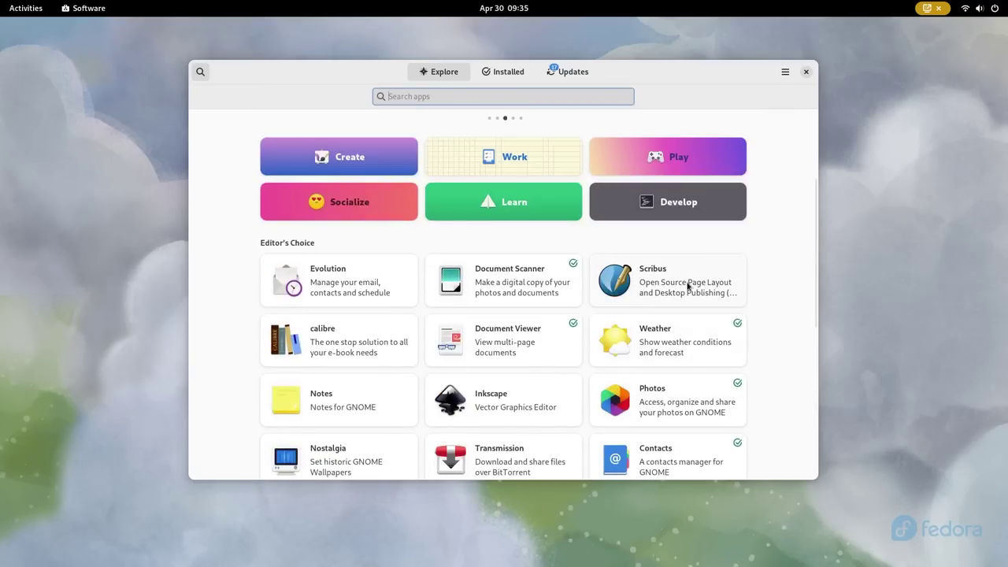
click(682, 287)
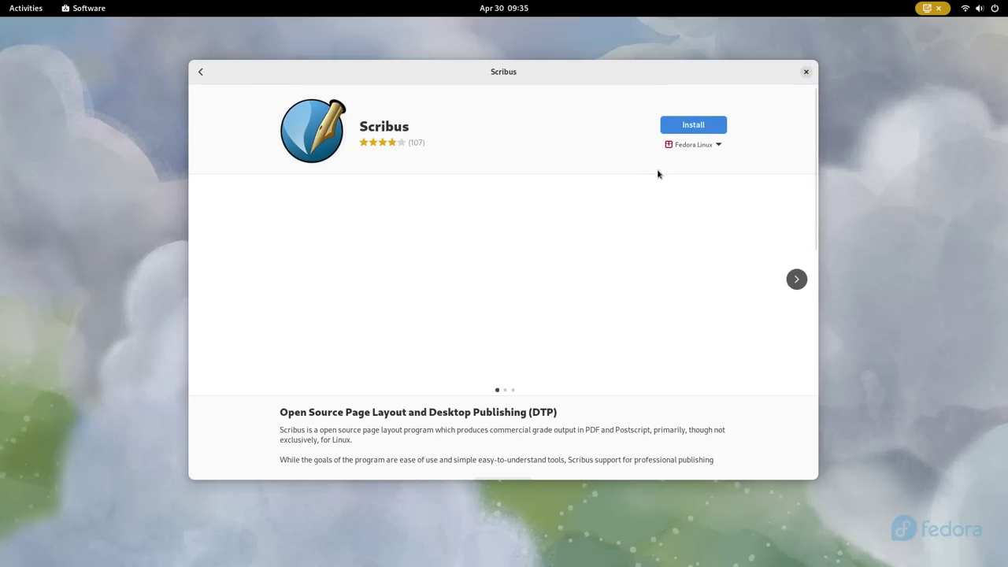
click(200, 71)
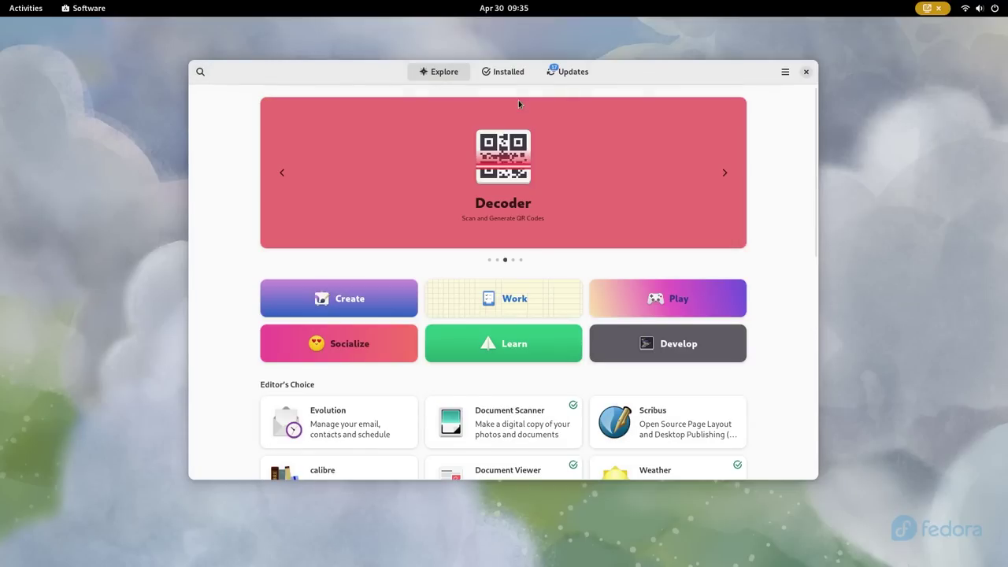
click(725, 173)
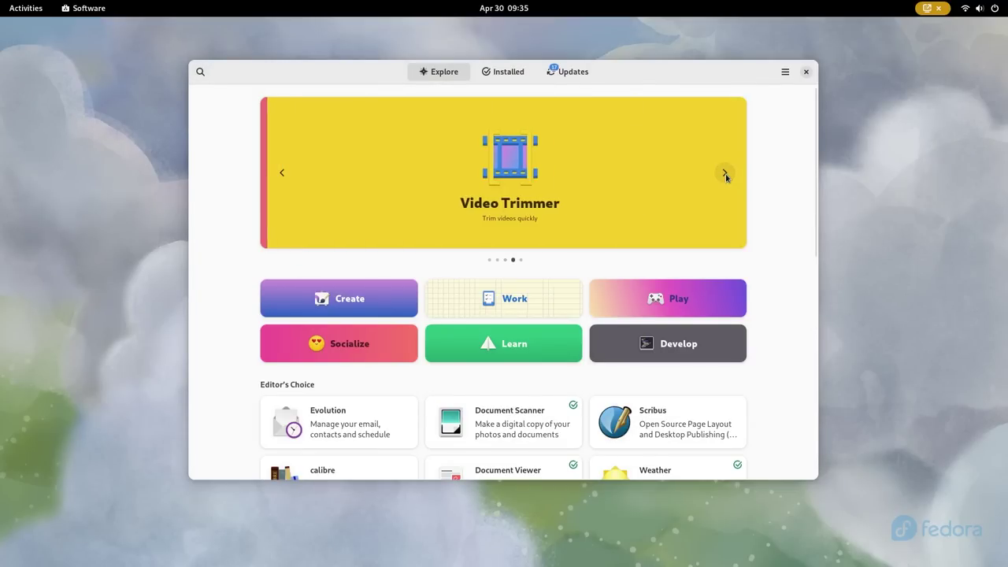
click(636, 233)
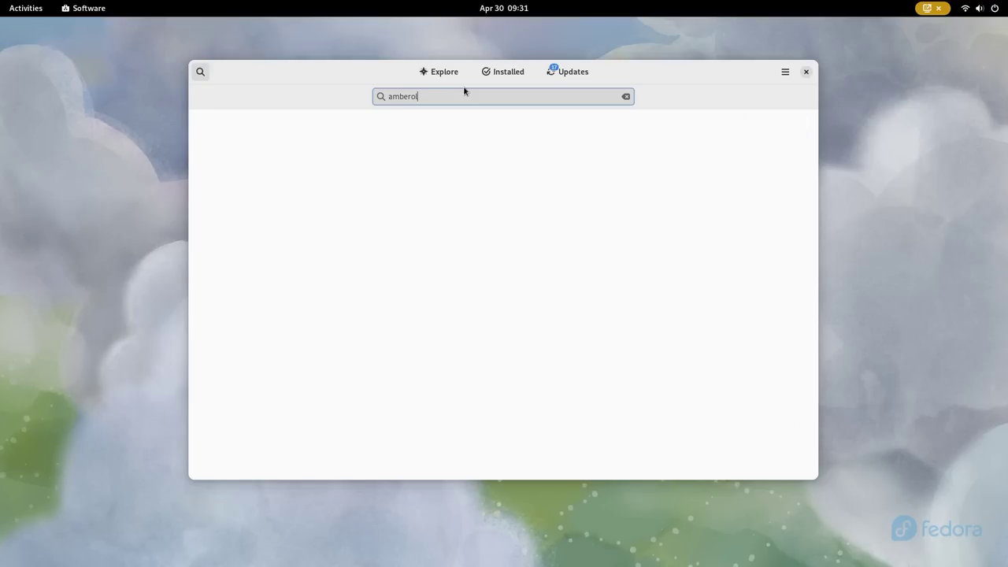
Step: Open the Amberol search result, and in Terminal approve the flatpak installation of io.bassi.Amberol with its required runtime
click(419, 166)
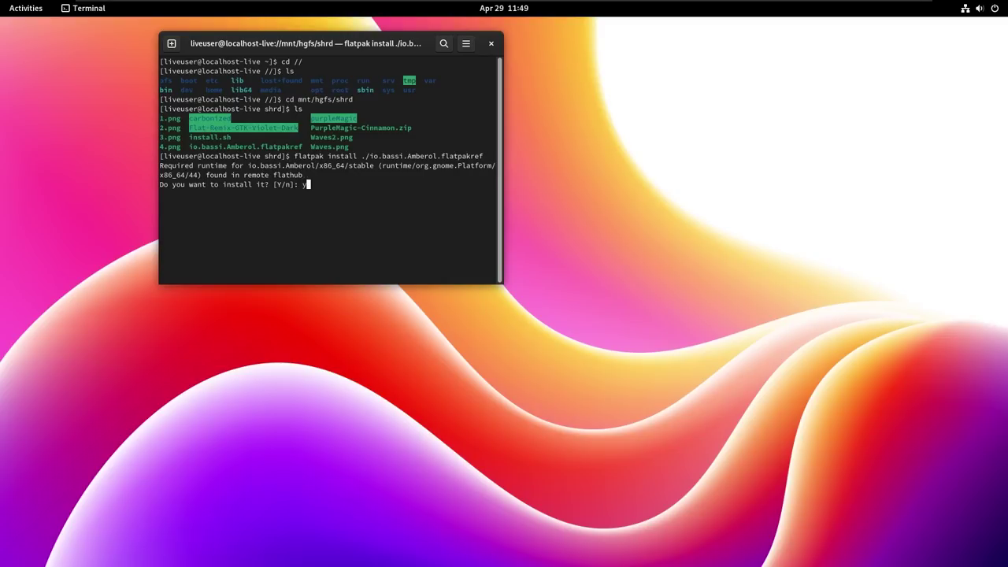
key(Return)
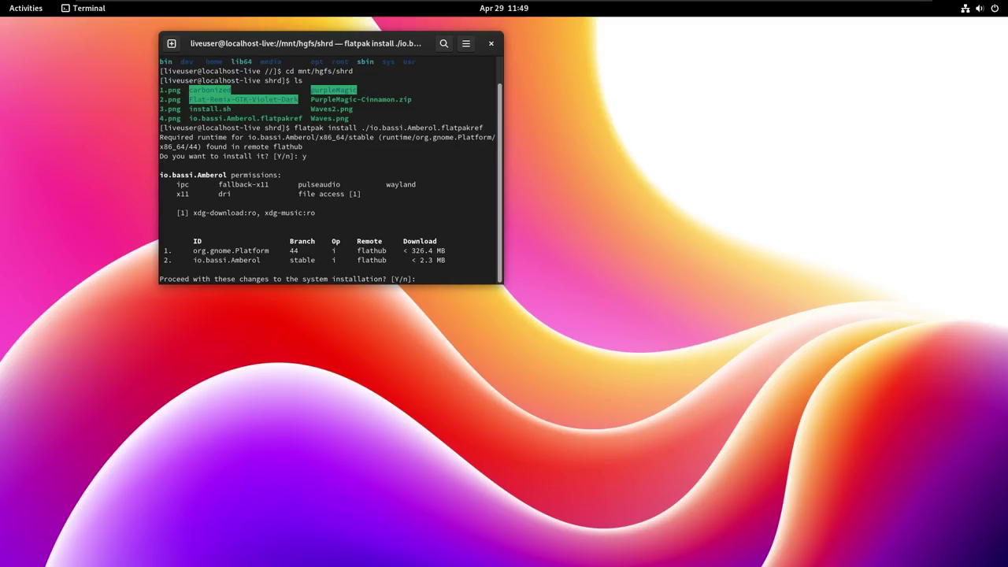
text(y)
key(Return)
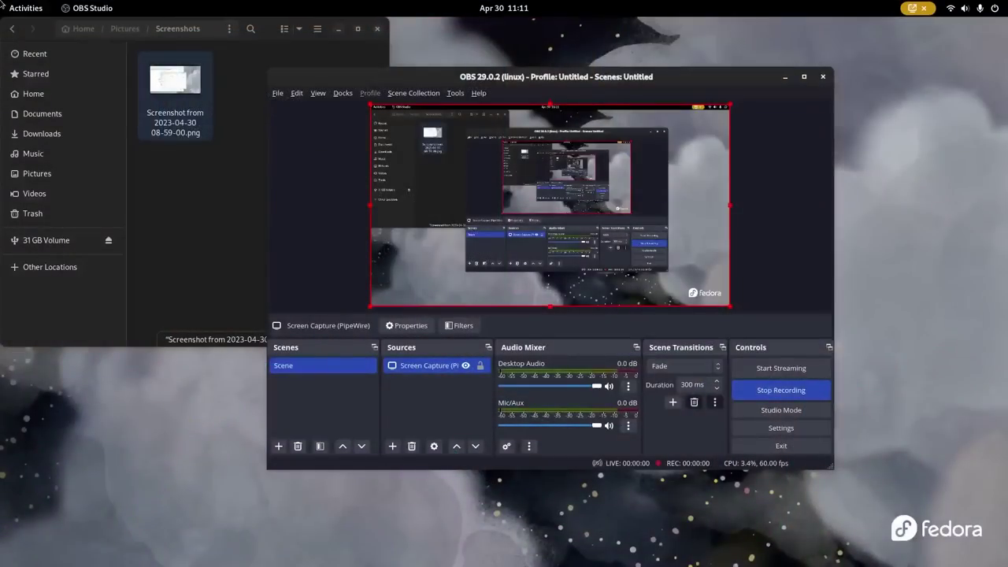
Step: Open Settings from the activities overview and move its window toward the middle of the desktop
key(super)
click(550, 533)
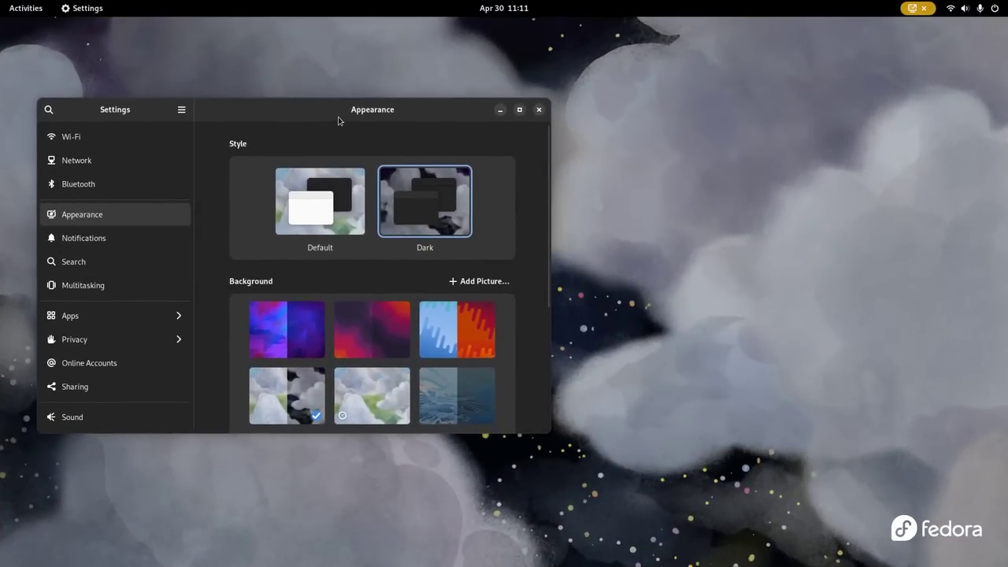
drag(370, 120, 541, 123)
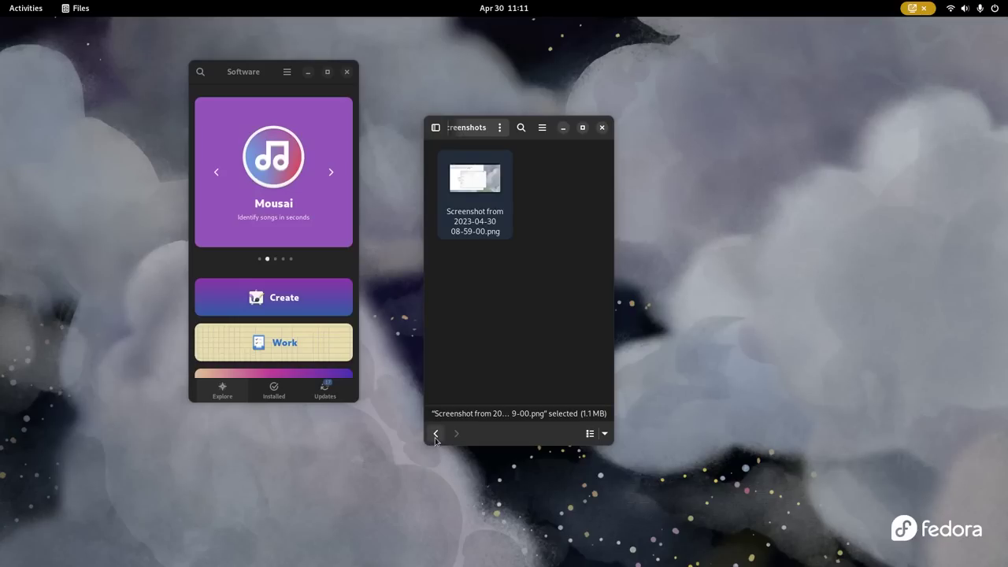
Step: In the narrow Files window, go back through the folder history from Screenshots to Documents, and open the main menu
click(435, 433)
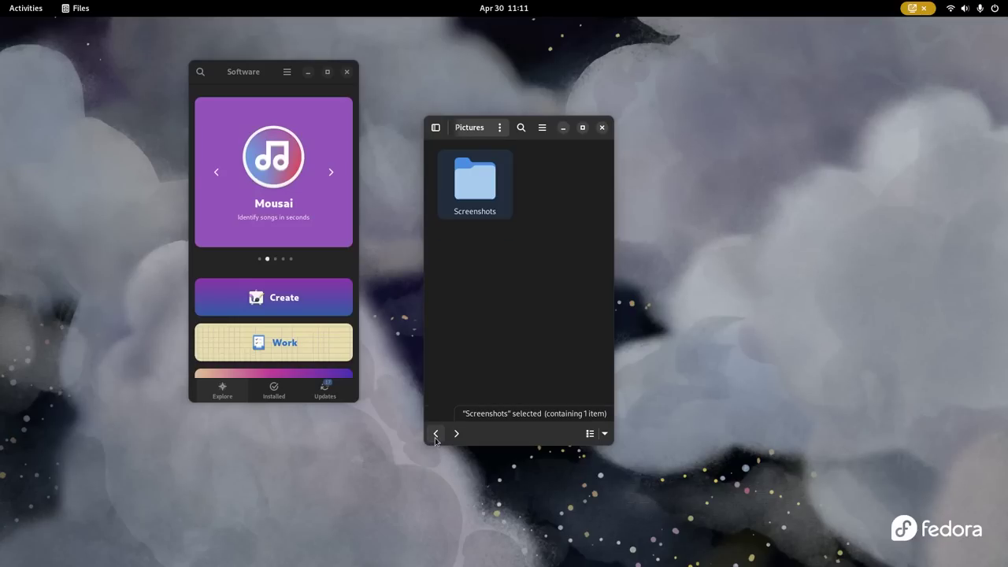
click(436, 433)
key(alt+Right)
click(436, 433)
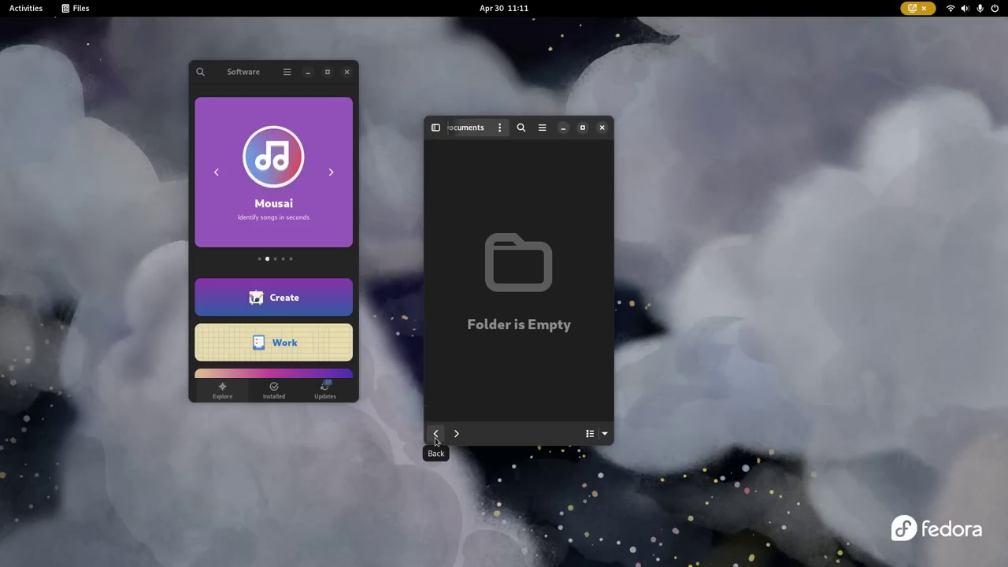
click(541, 131)
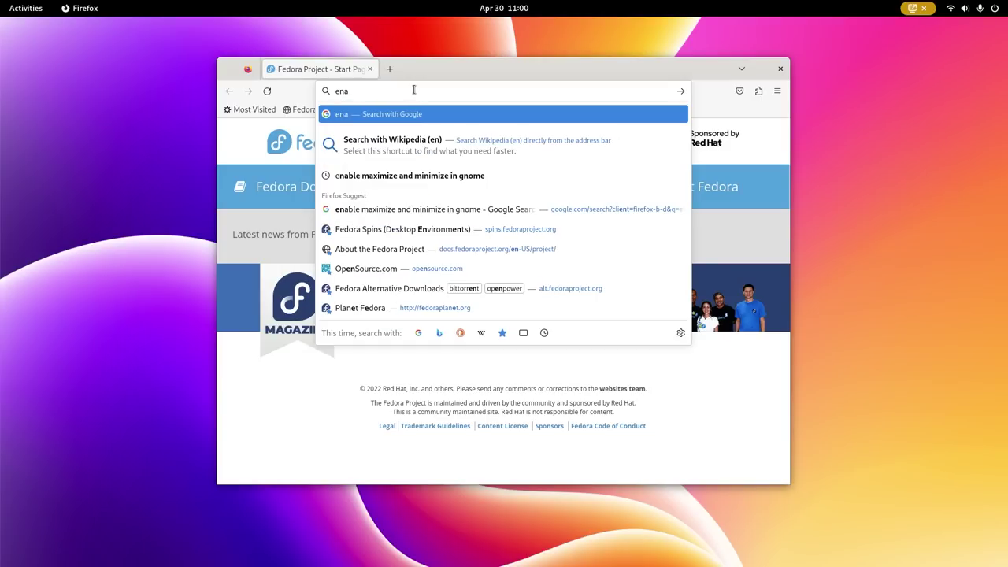
Step: Search Google for "enable maximize and minimize in gnome" and highlight "Gnome Tweaks" in the featured answer
text(ble)
key(Down)
key(Return)
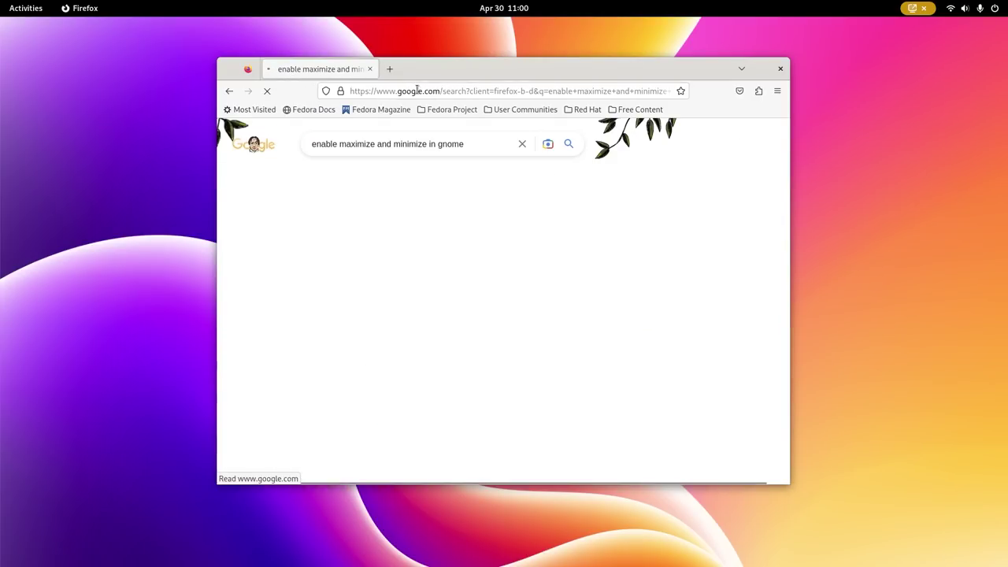
drag(280, 221, 351, 221)
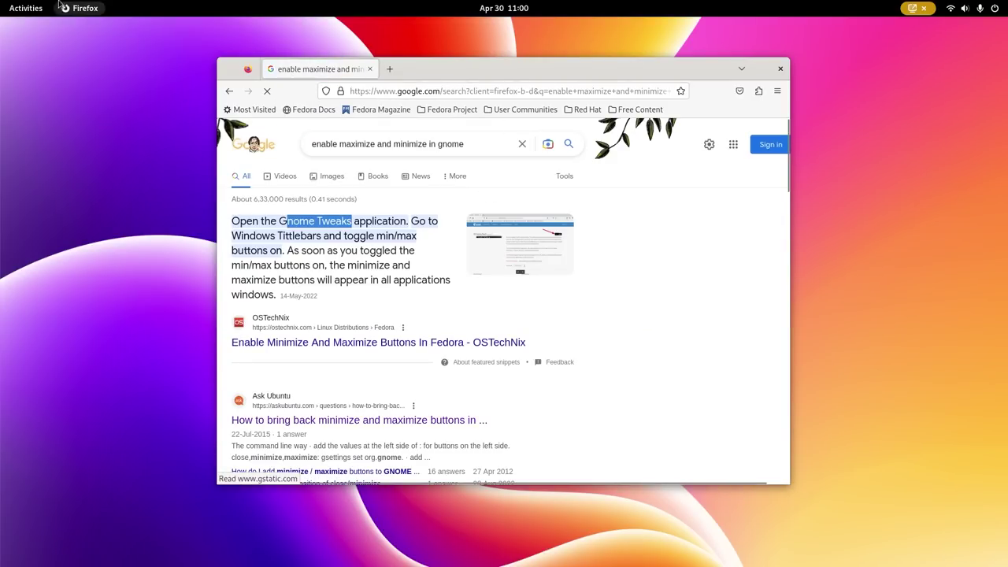
Step: Search the activities overview for "gnome tweaks" and open the GNOME Tweaks entry from Software
click(38, 7)
text(gnome )
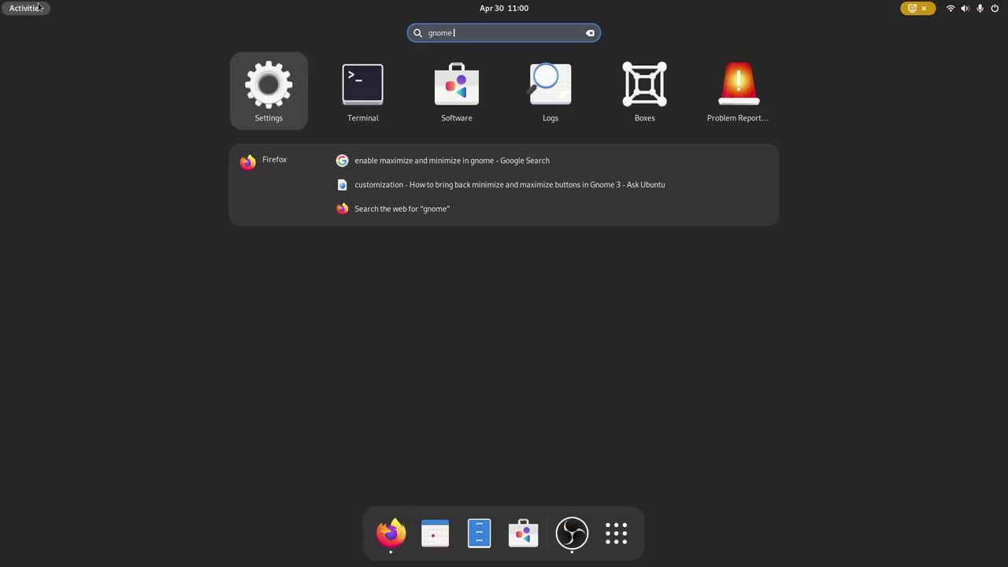
text(tweaks)
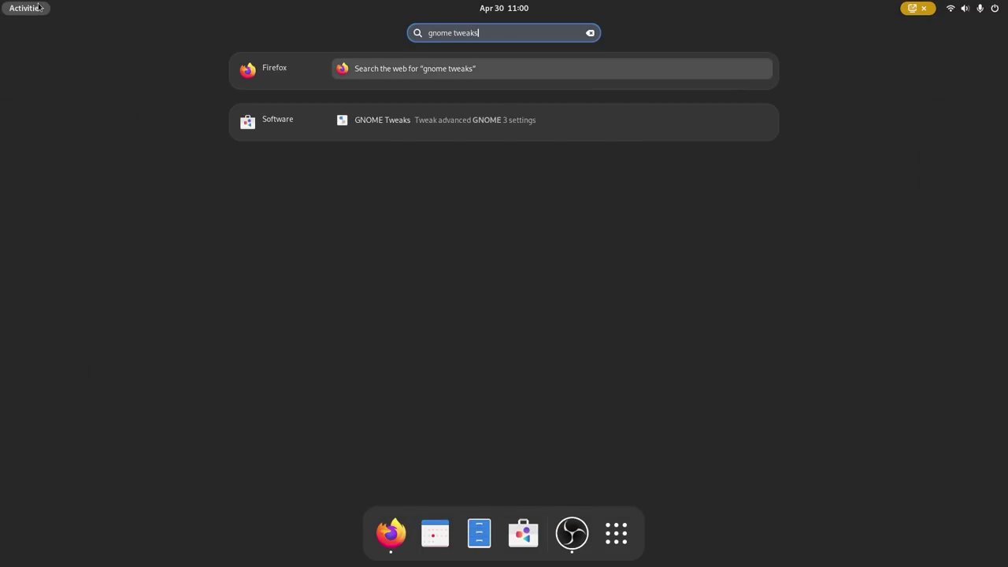
click(459, 122)
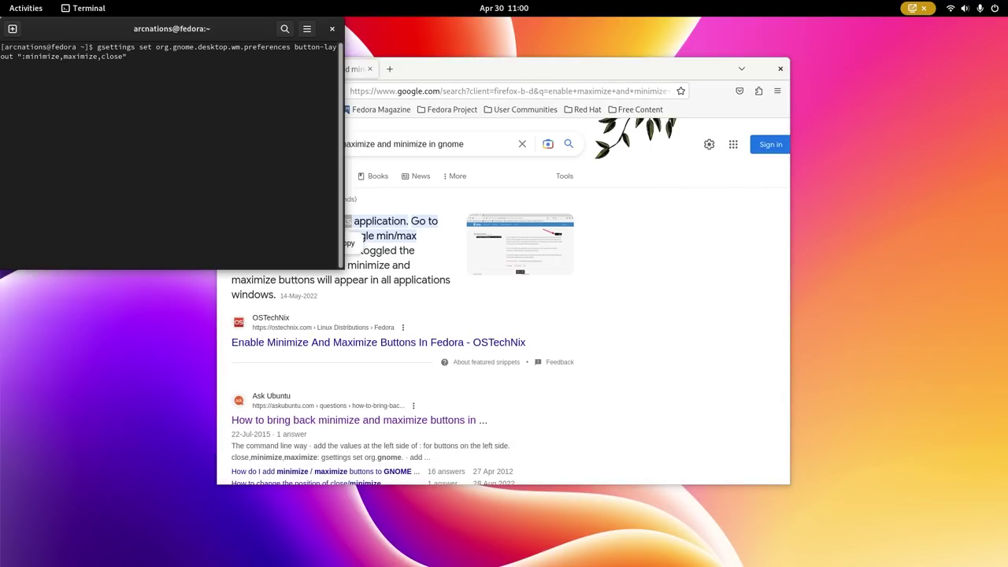
Step: Run the gsettings command setting the window button layout to ":minimize,maximize,close" and close Terminal
key(Return)
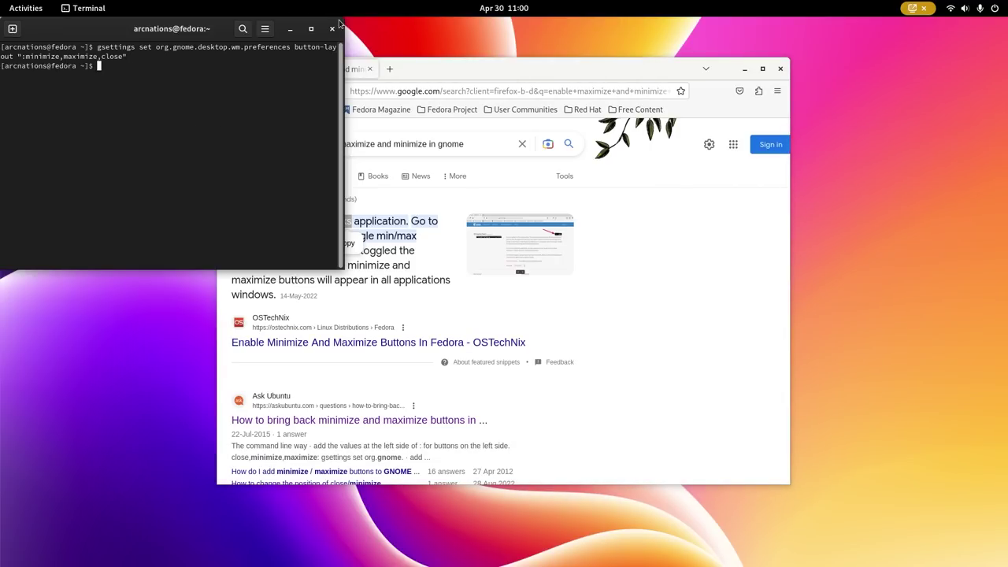
click(334, 30)
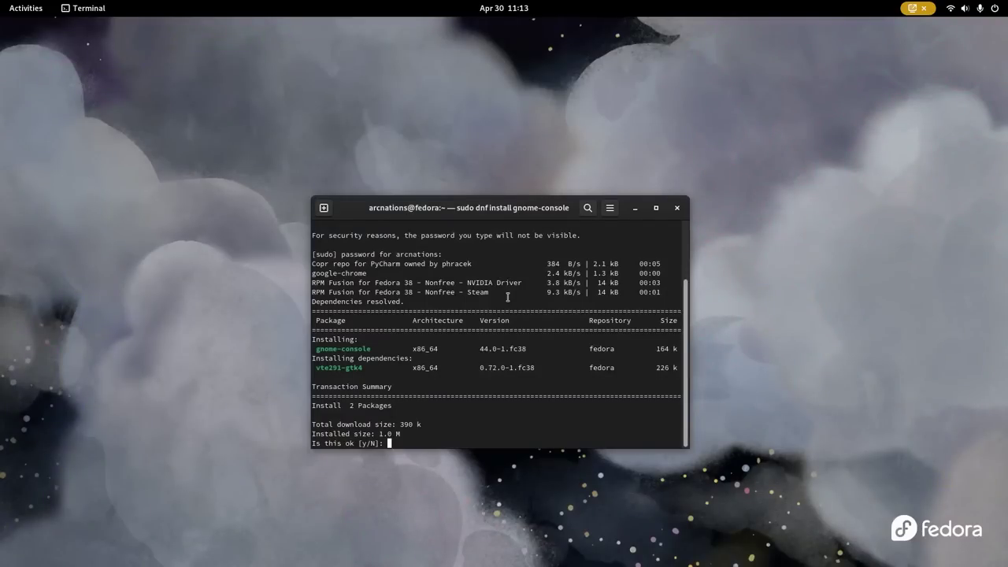
Step: Confirm the dnf installation of gnome-console and accept the Fedora 38 GPG key import
key(Return)
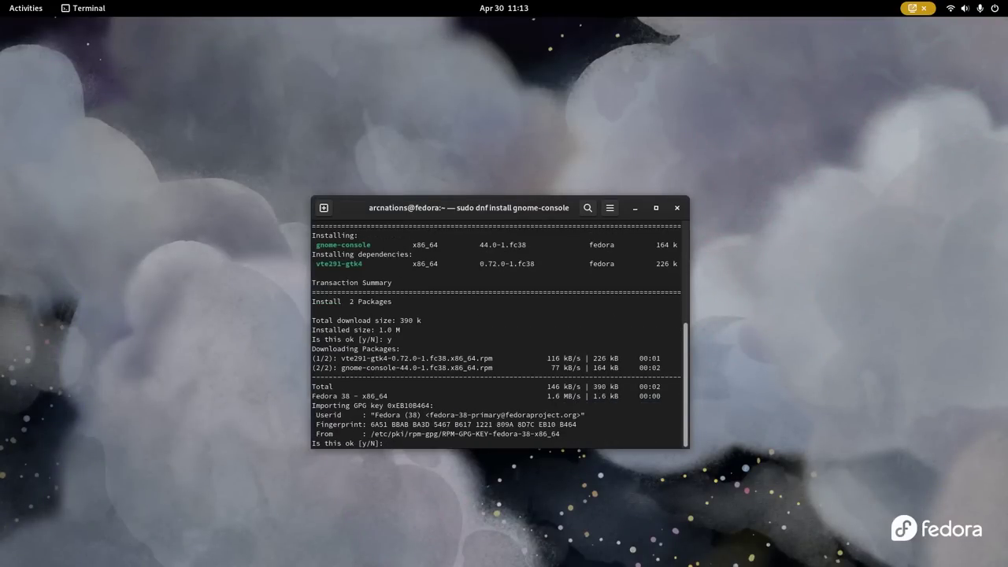
text(y)
key(Return)
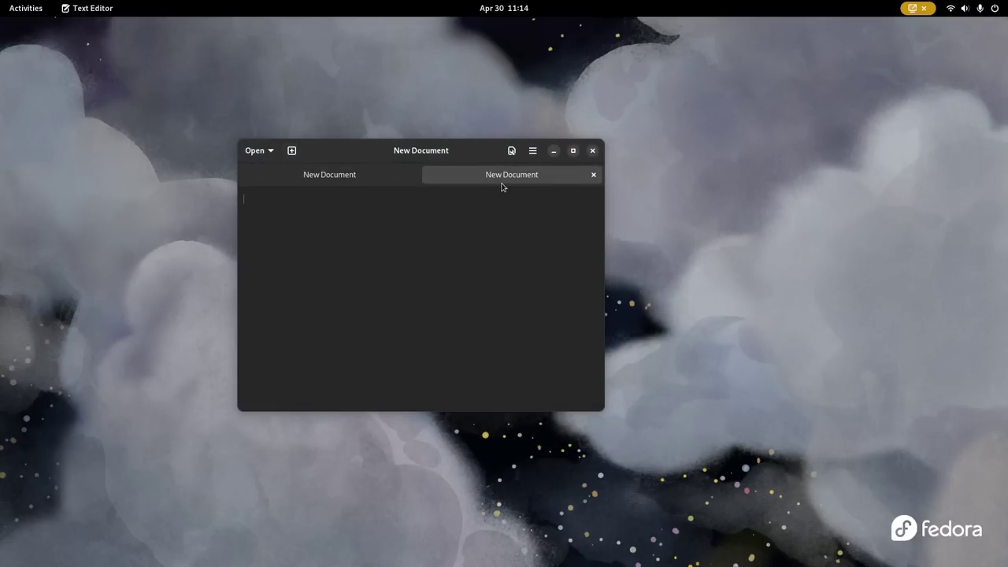
Step: Show the first document tab in Text Editor and open the main menu
click(369, 177)
click(532, 152)
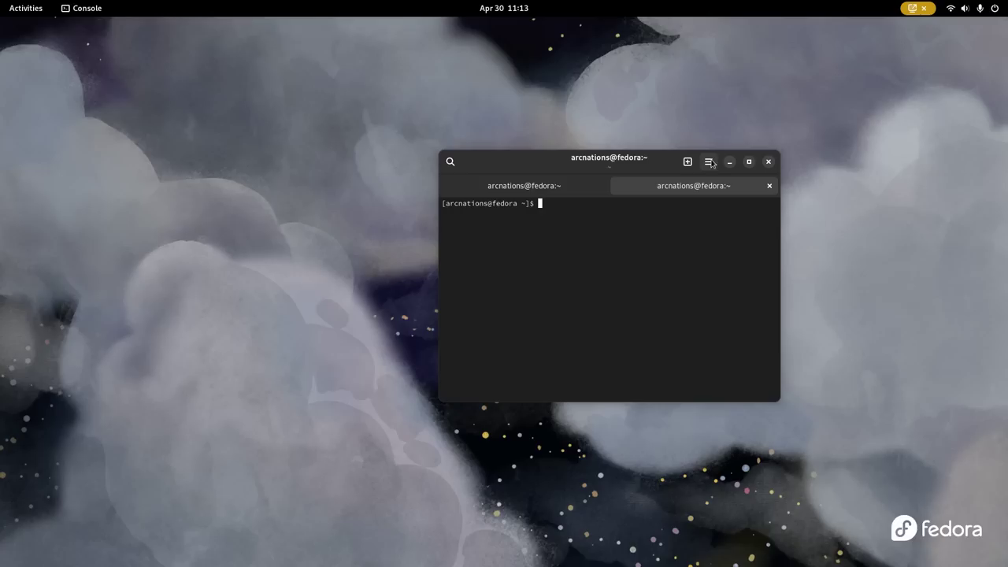
Step: View the version and project information for the Console app, and close the dialog
click(708, 161)
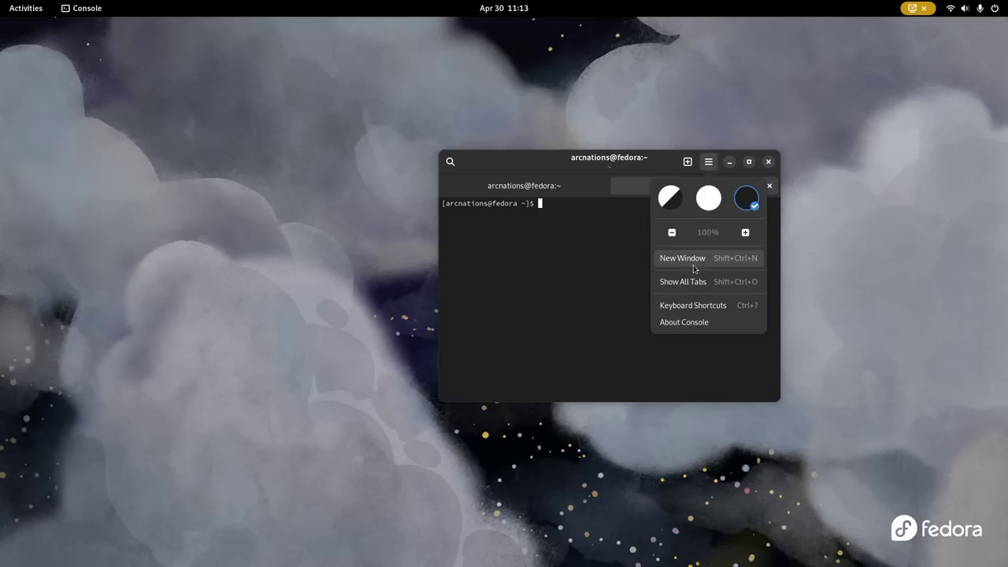
click(683, 323)
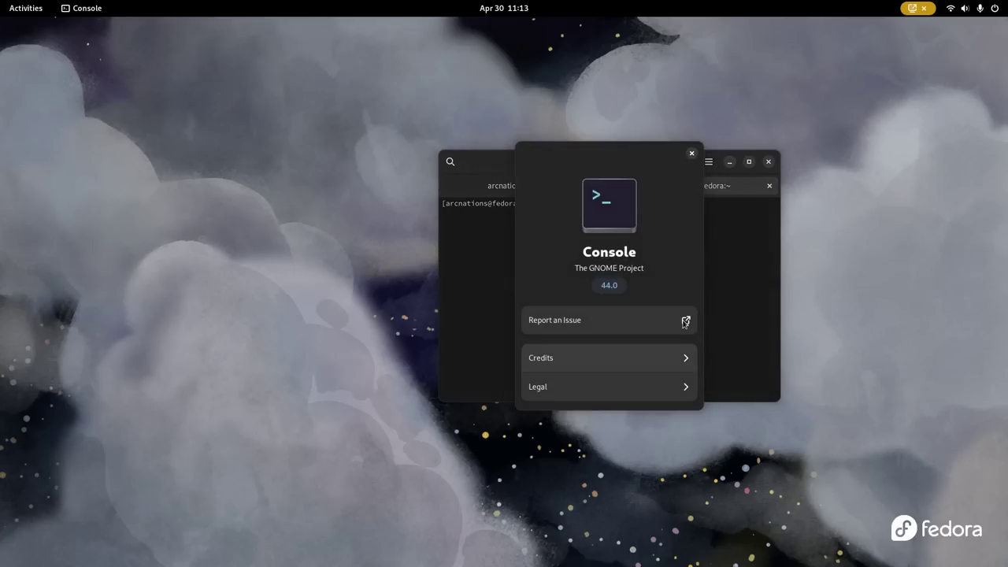
click(689, 152)
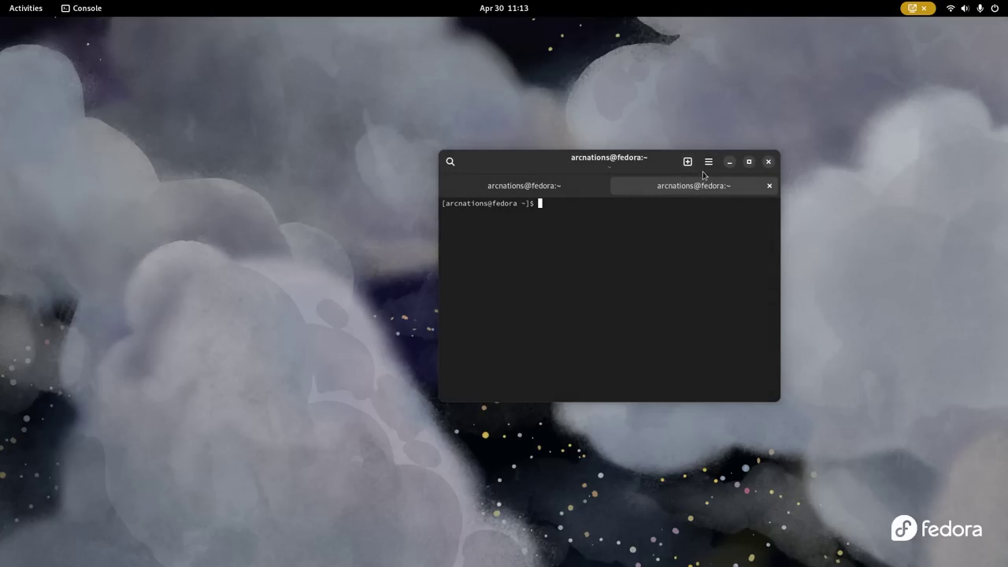
Step: View the overview of all Console tabs, return to the second tab, reopen the overview and close Console
click(709, 162)
click(700, 288)
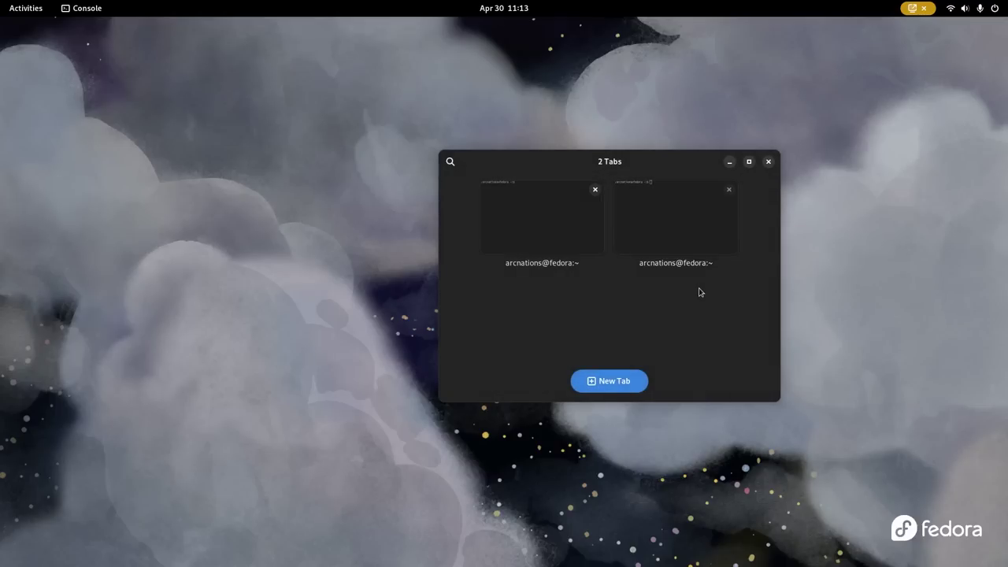
click(686, 238)
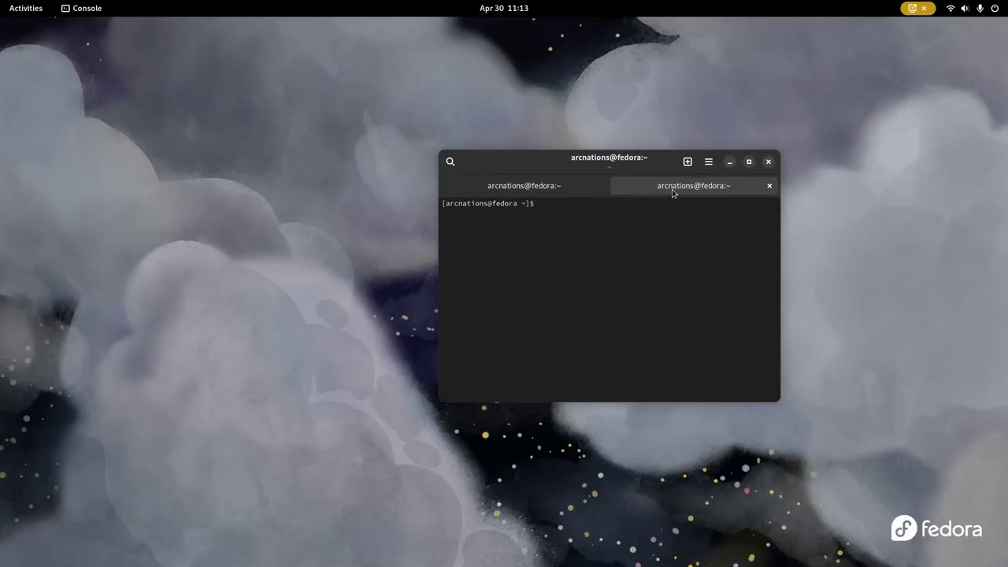
click(712, 163)
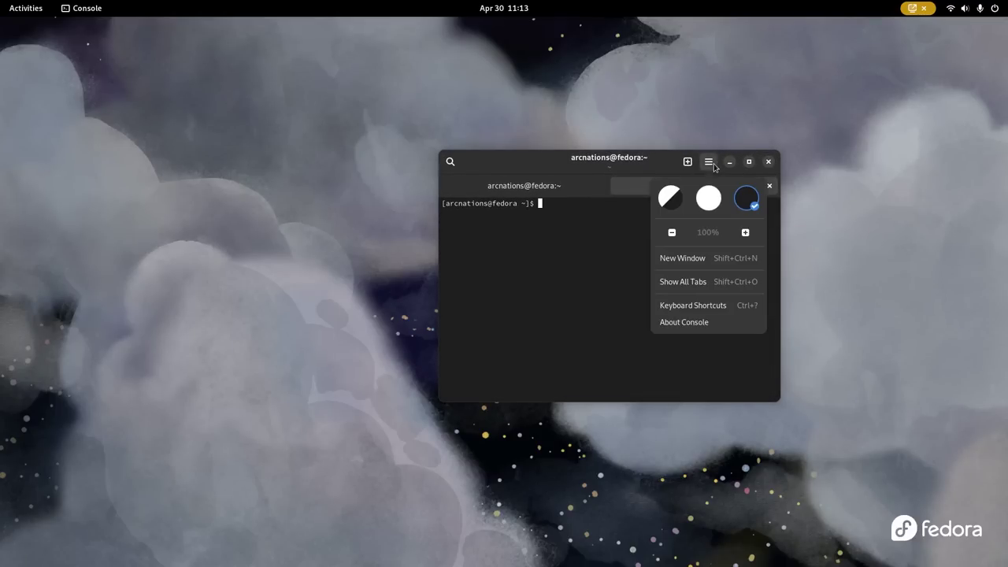
click(698, 281)
click(772, 165)
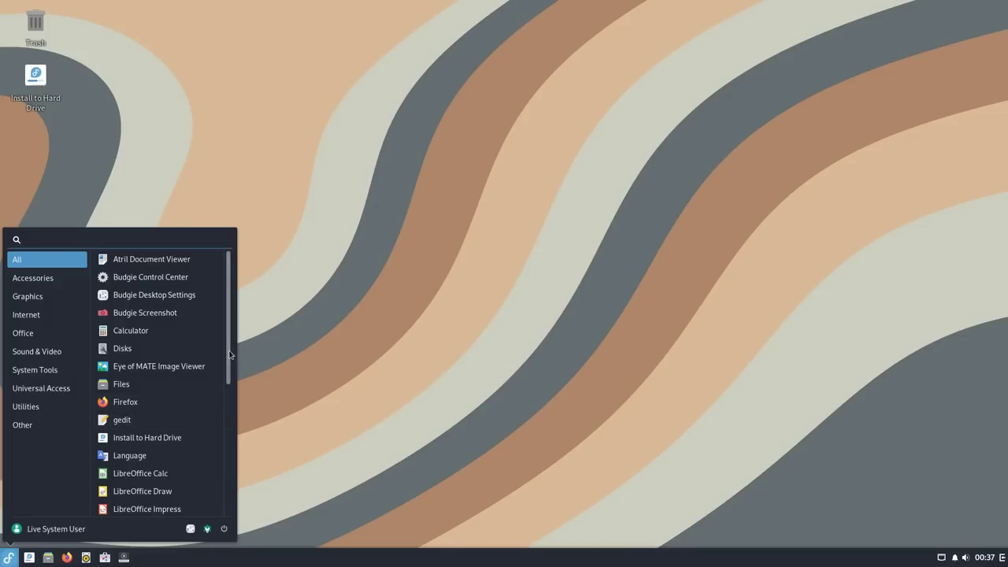
Step: Browse the full list of installed applications in the Budgie desktop's application menu
scroll(227, 386, down, 3)
drag(233, 407, 234, 490)
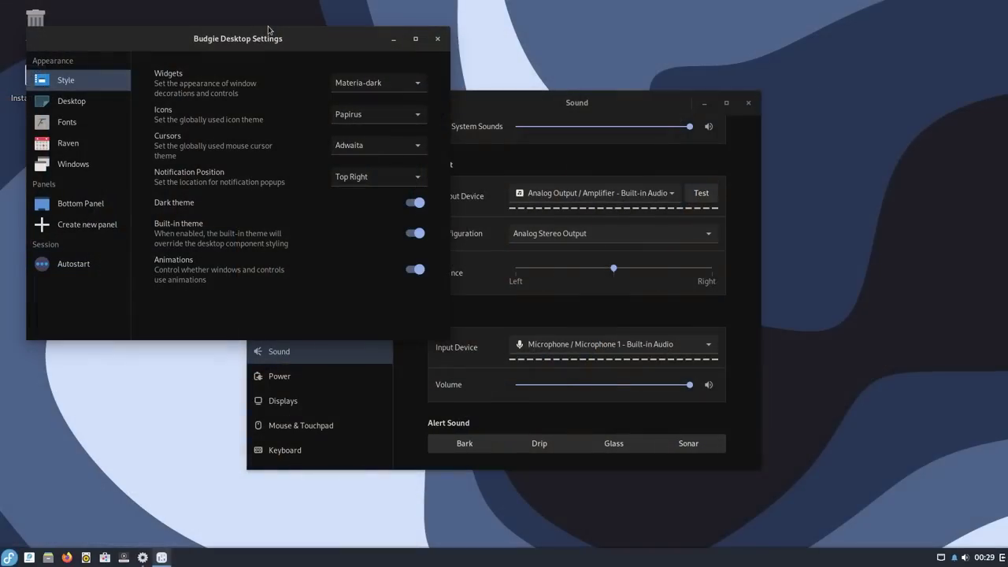
Step: Reposition the Budgie Desktop Settings window and review the available widget, icon and cursor themes without changing them
drag(272, 32, 395, 209)
click(444, 212)
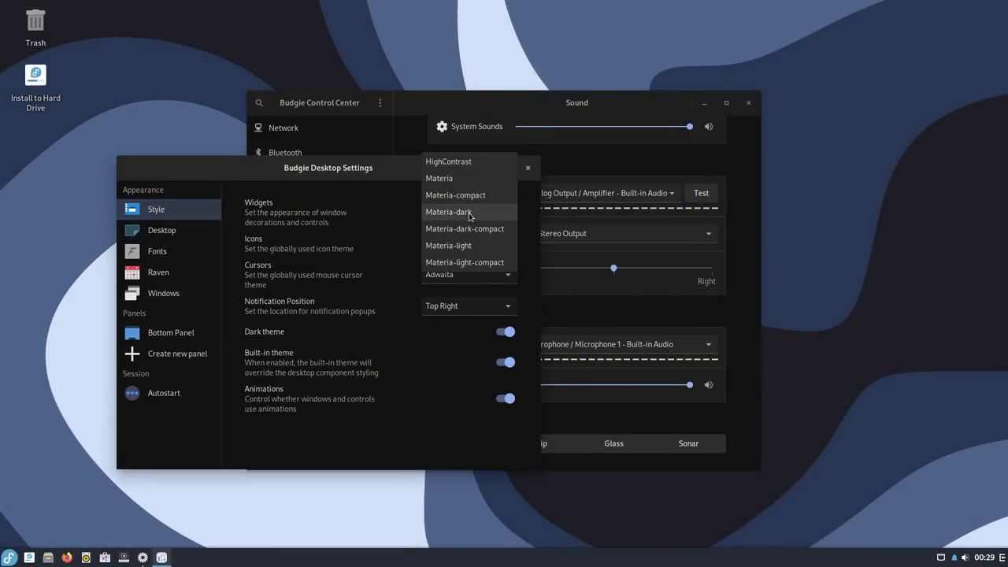
click(455, 280)
click(455, 244)
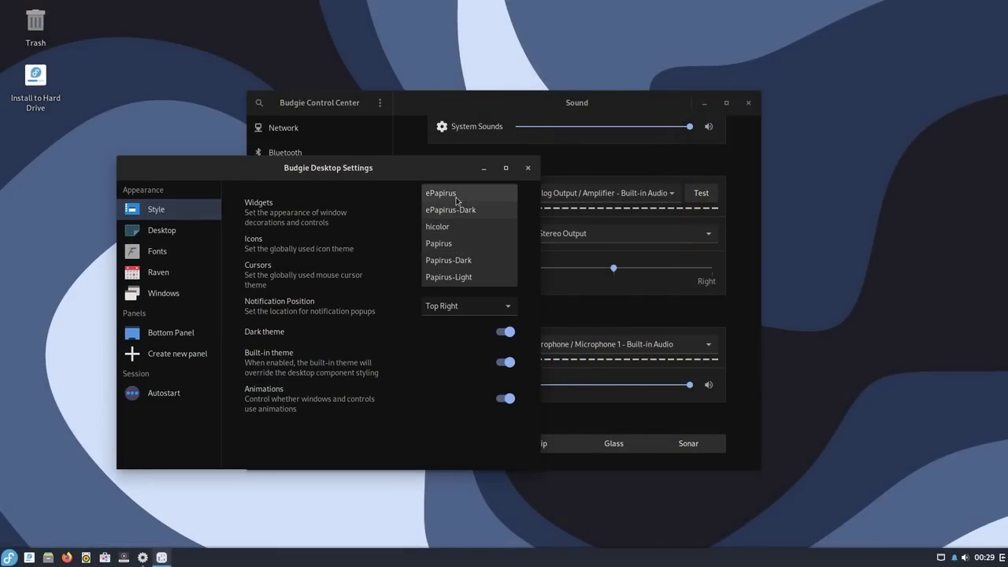
click(419, 329)
click(446, 280)
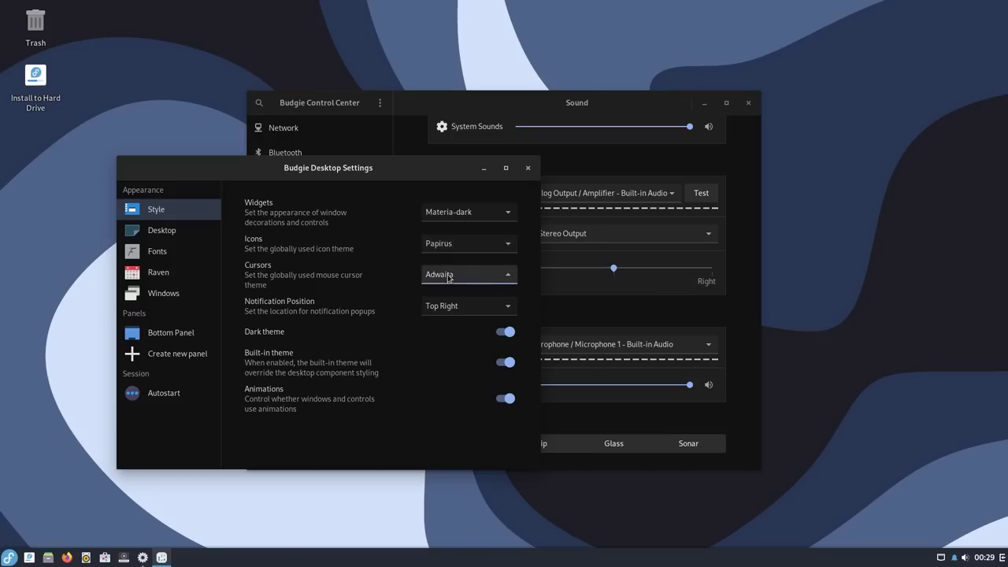
click(458, 274)
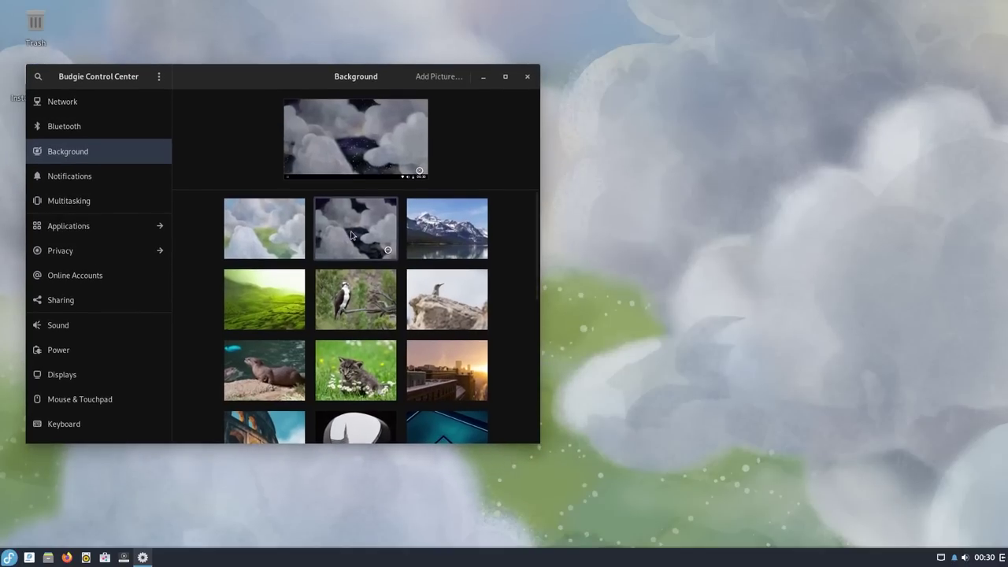
Step: Apply the dark blue blob, coral-and-blue, dark clouds and navy striped wallpapers in turn as the desktop background
scroll(353, 239, down, 5)
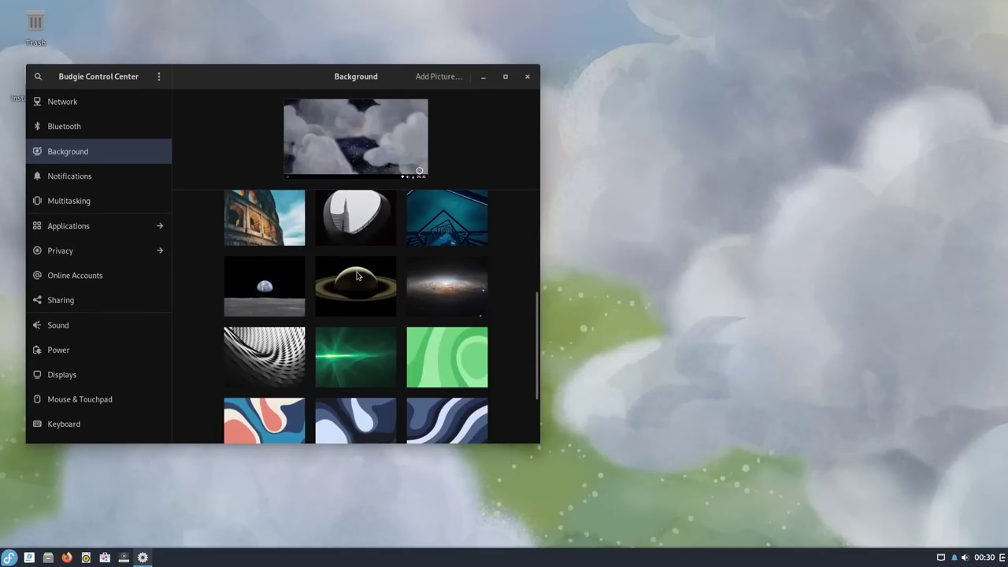
click(364, 343)
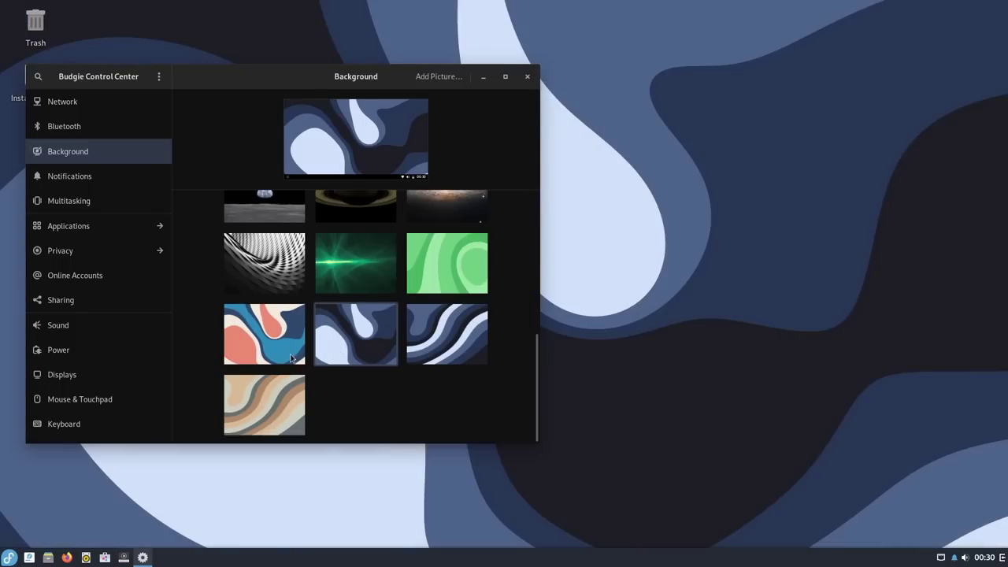
click(289, 359)
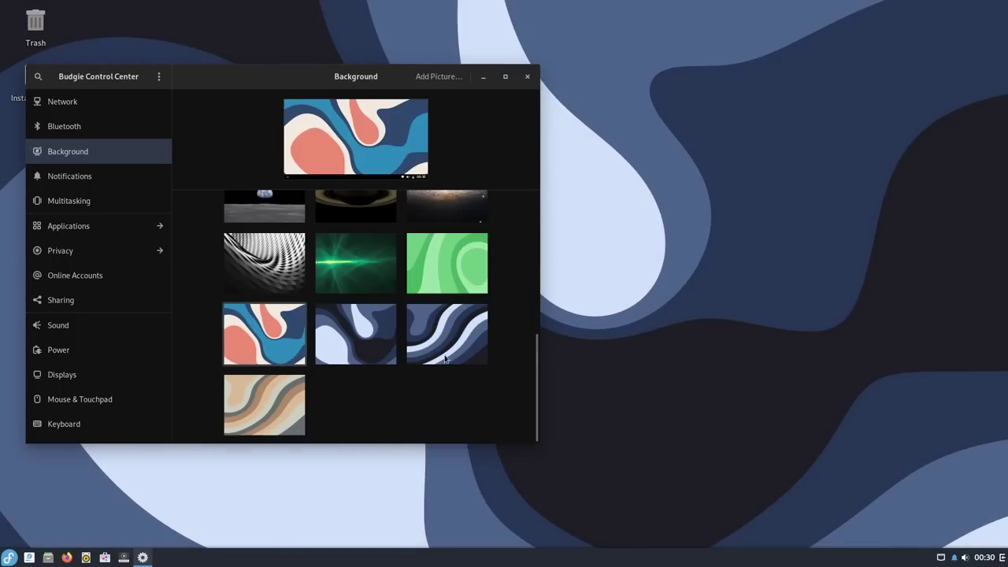
scroll(419, 290, up, 5)
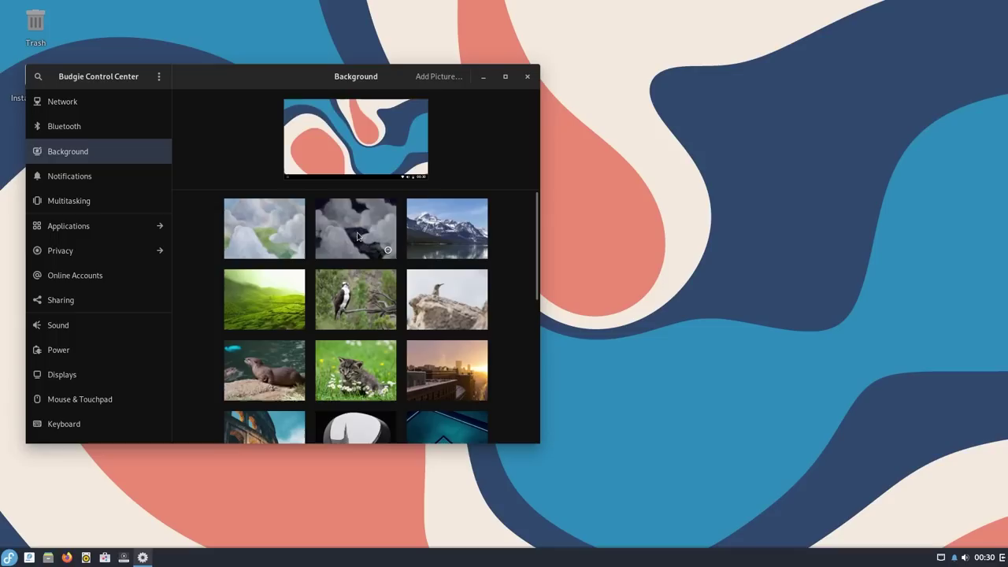
click(359, 236)
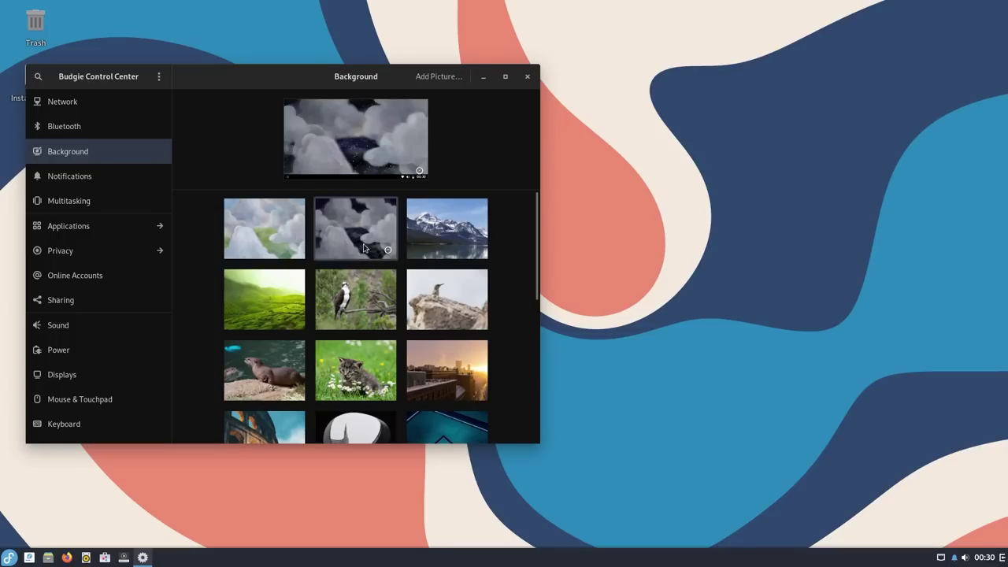
scroll(371, 249, down, 8)
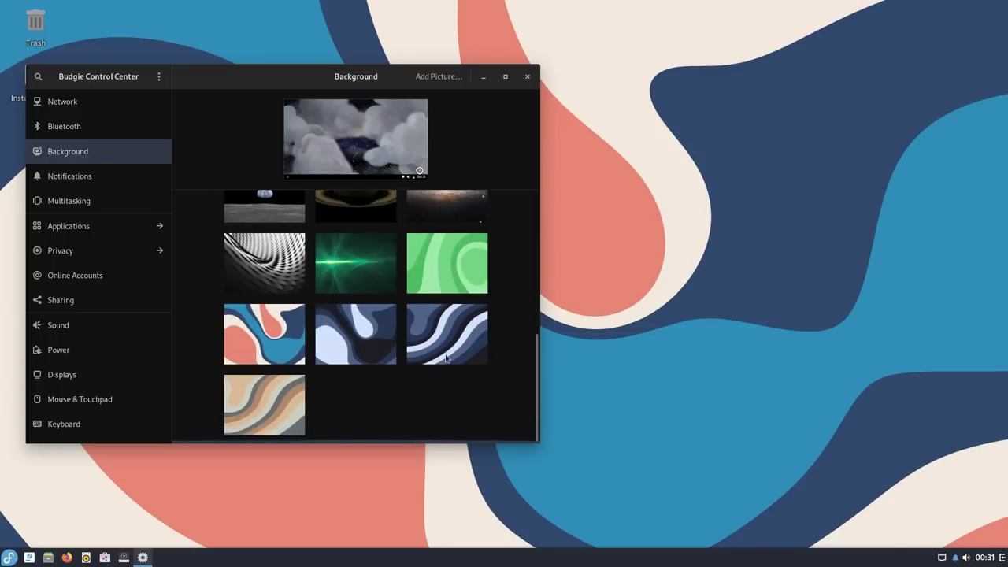
click(451, 357)
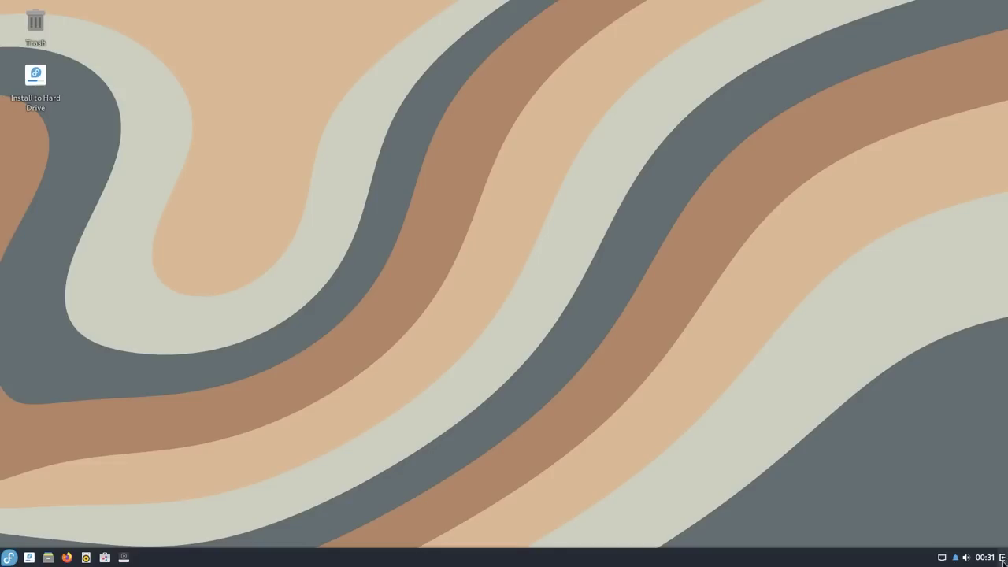
Step: Open the Raven sidebar, view its notifications and return to its widgets view
click(1001, 555)
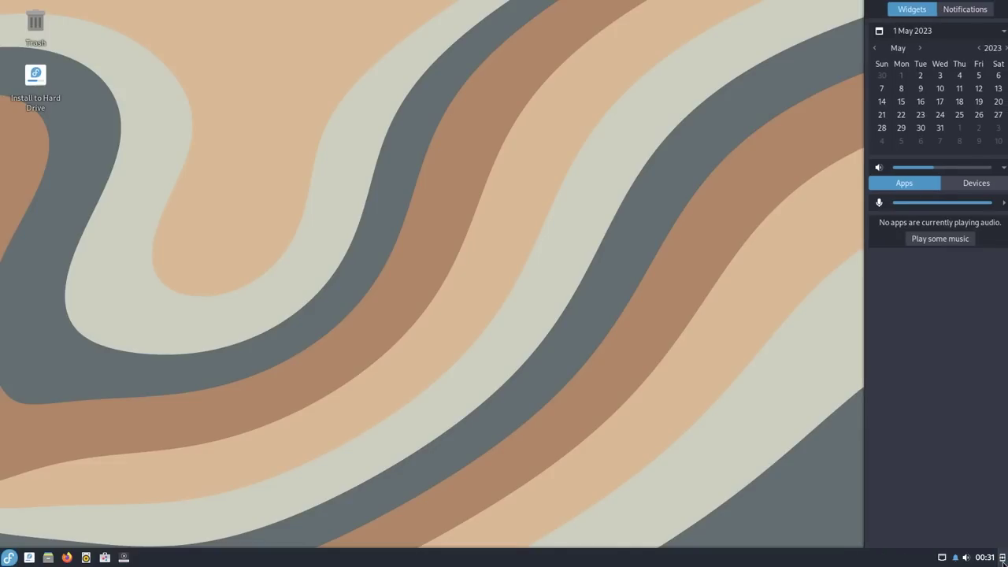
click(950, 11)
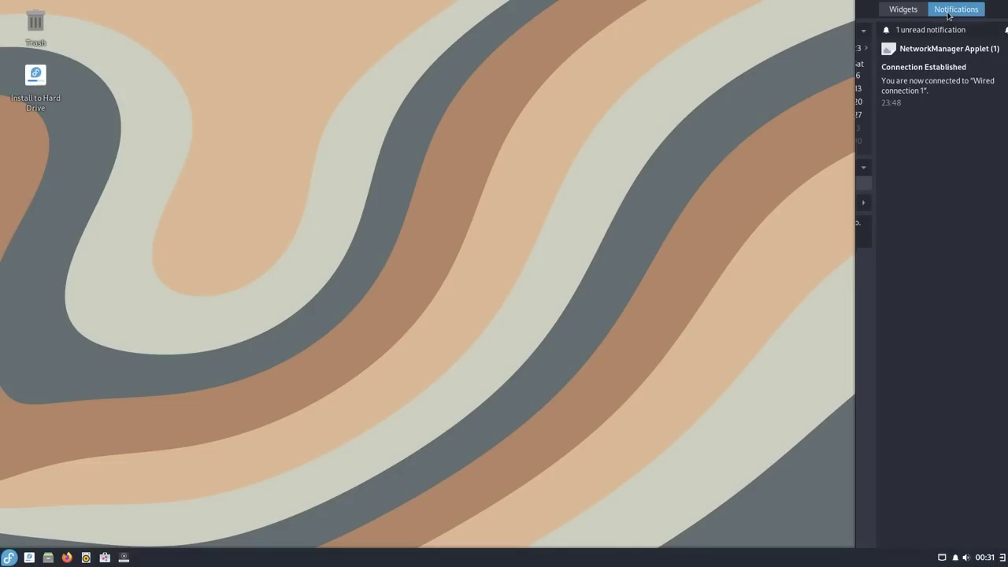
click(907, 15)
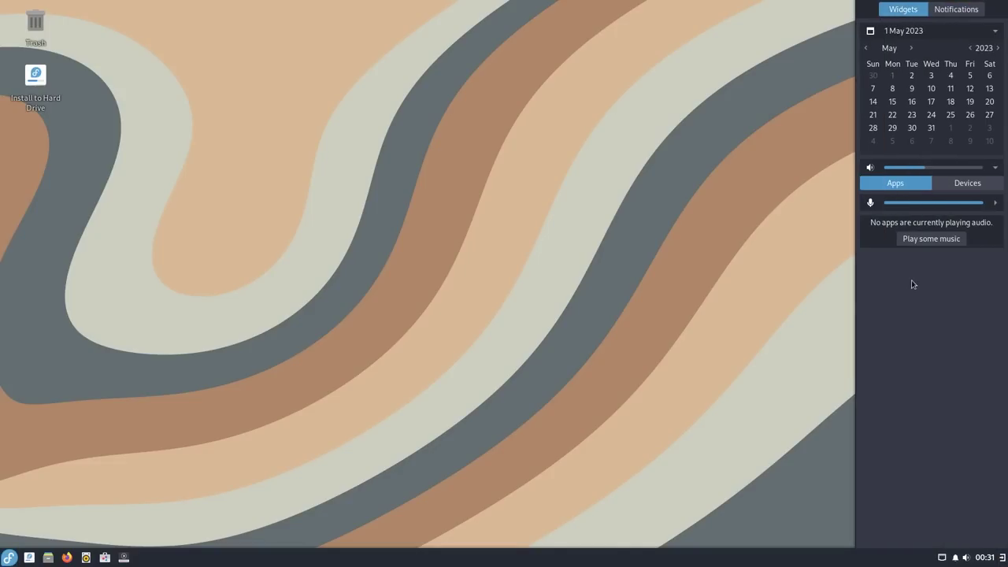
click(909, 349)
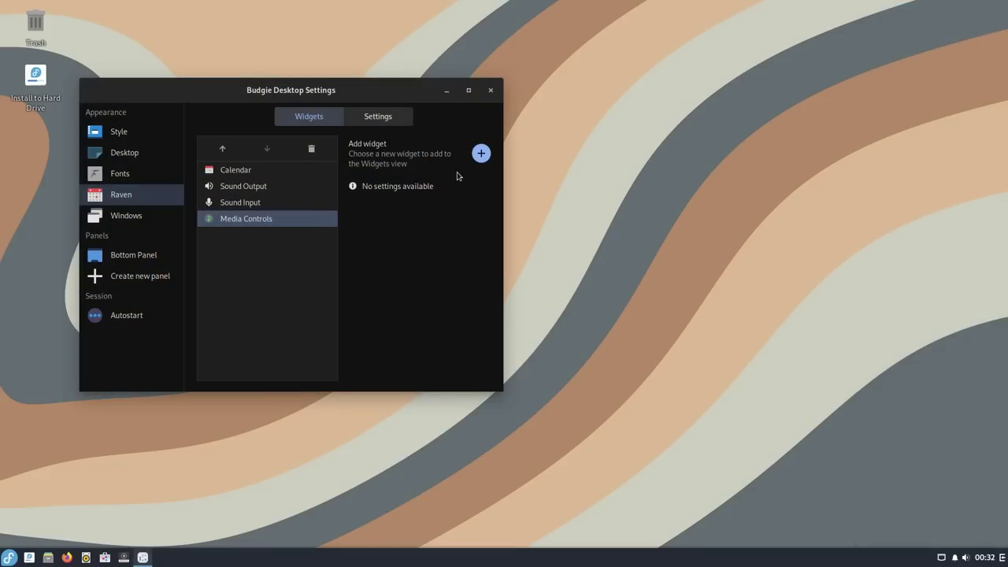
Step: Add the Usage Monitor widget to Raven and select it in the widget list
click(480, 153)
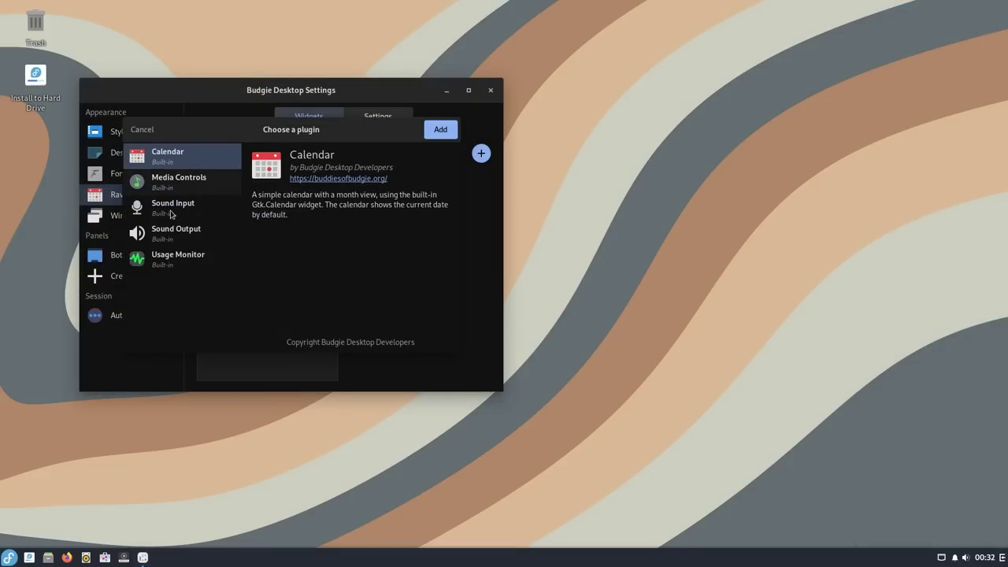
click(170, 263)
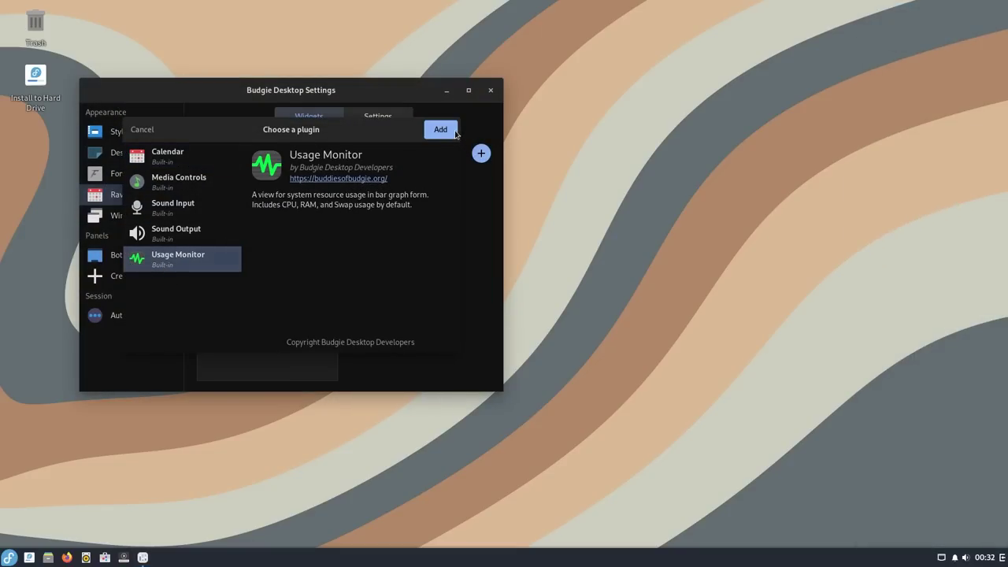
click(454, 132)
click(264, 233)
Step: Set the Raven position to Right and open the sidebar to check its widgets
click(408, 117)
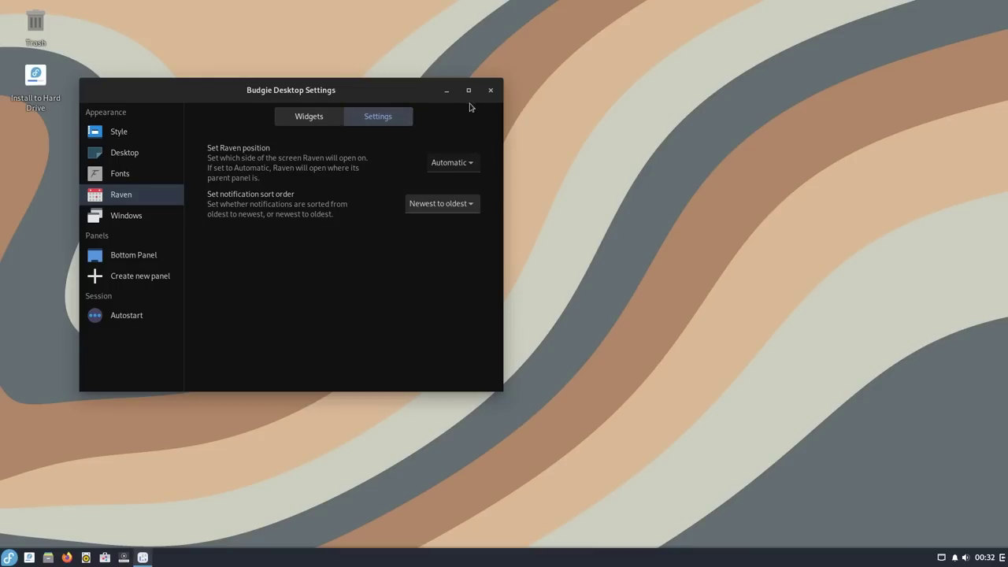
click(470, 167)
click(455, 196)
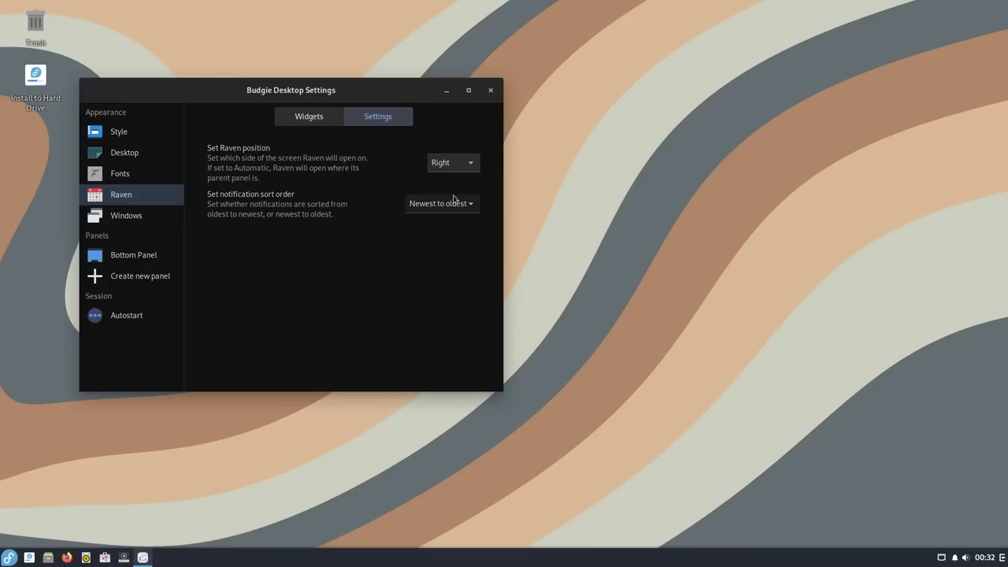
click(1001, 557)
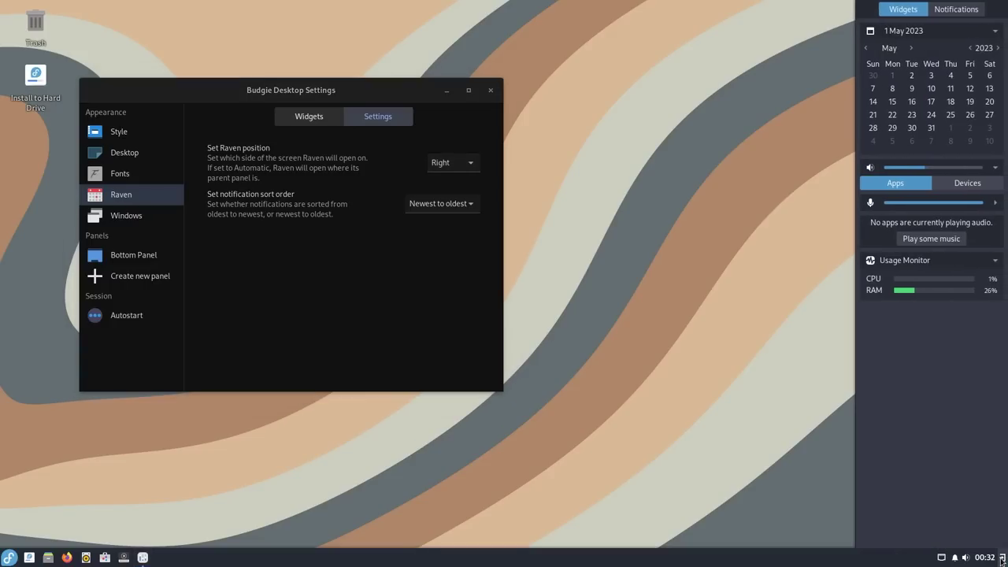
click(413, 166)
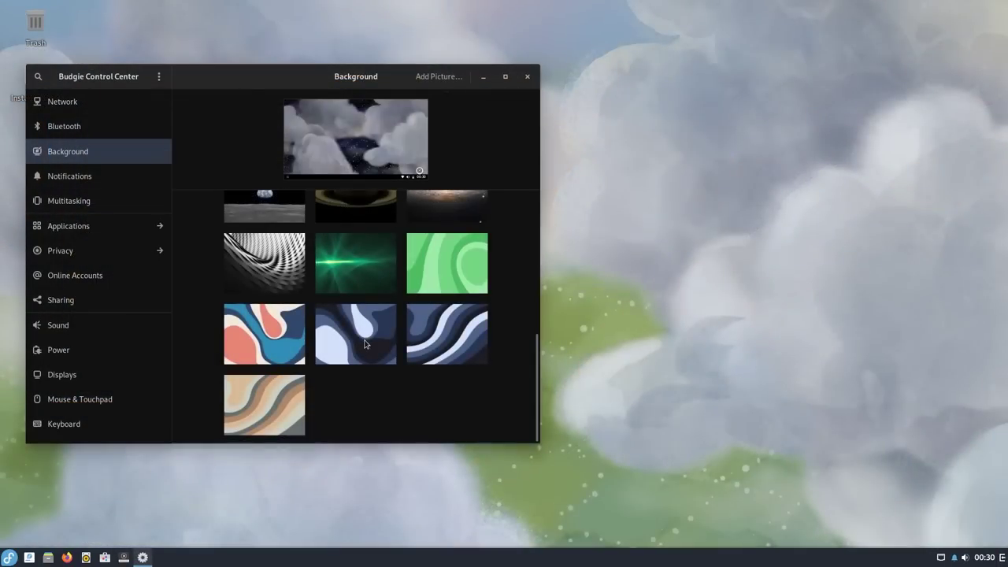
Step: Switch the desktop background from the dark blue blob wallpaper to the coral-and-blue one, and finally to the dark clouds
click(322, 355)
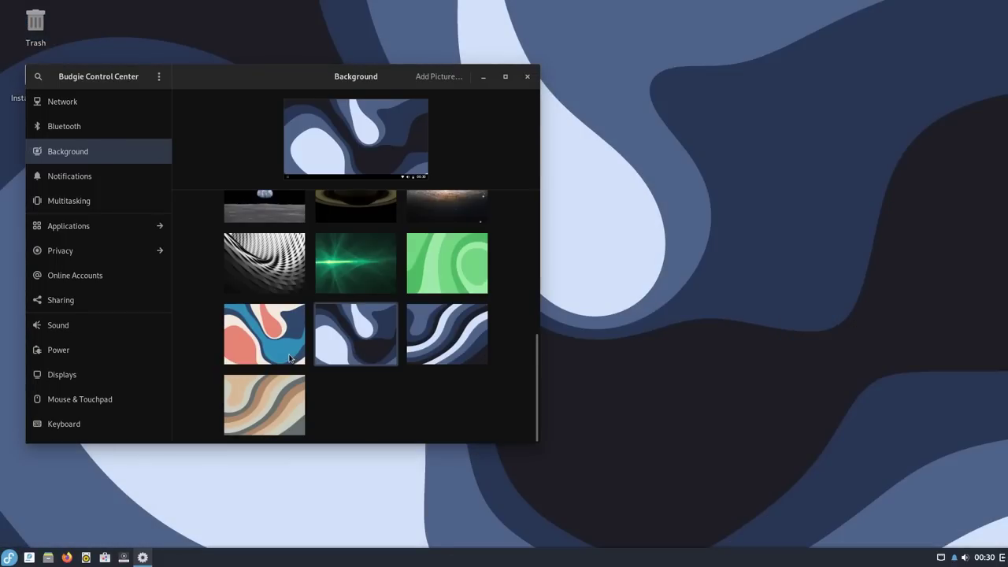
click(292, 358)
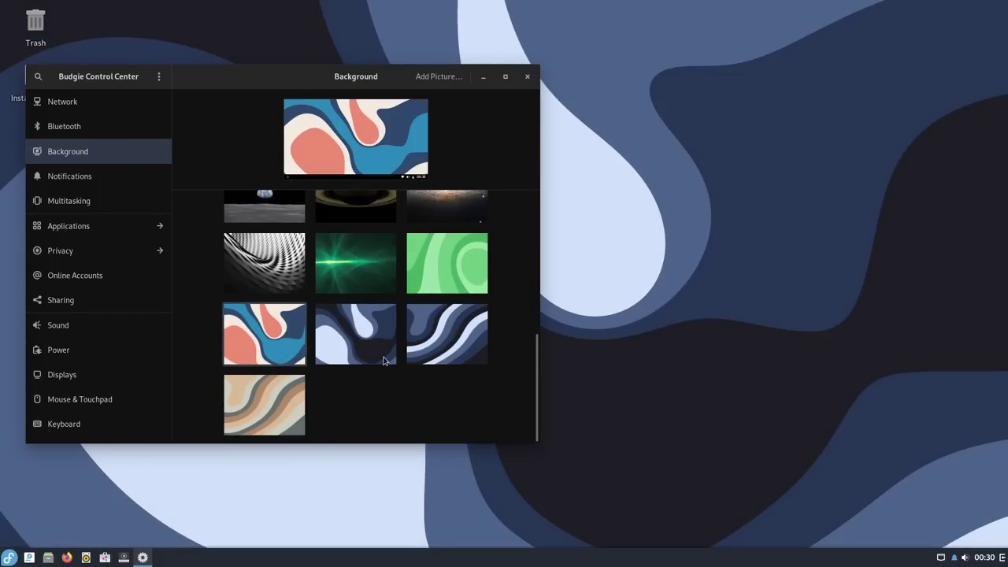
scroll(451, 358, up, 10)
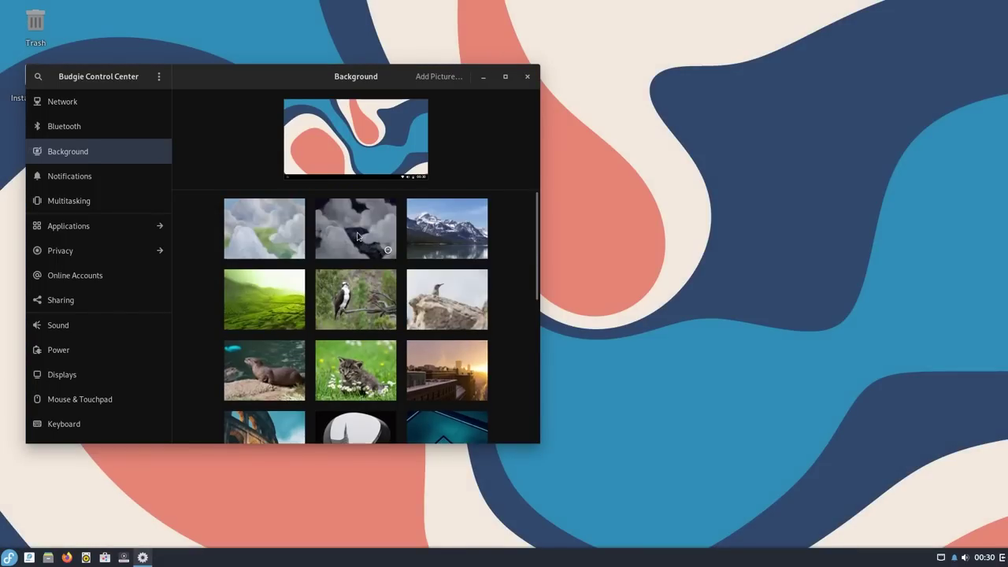
click(358, 236)
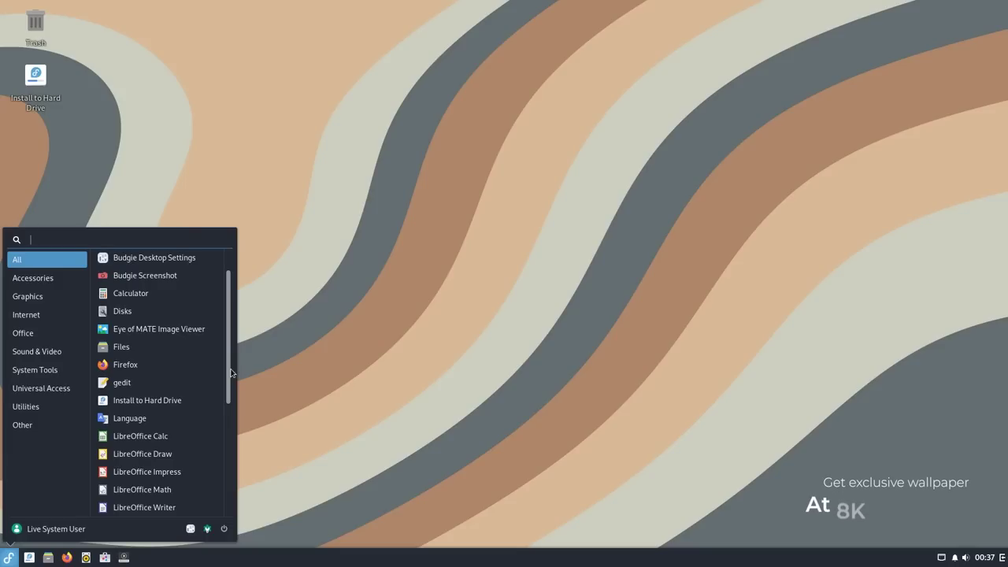
Step: Launch Budgie Screenshot, choose the Window capture mode and open the additional options page
click(156, 278)
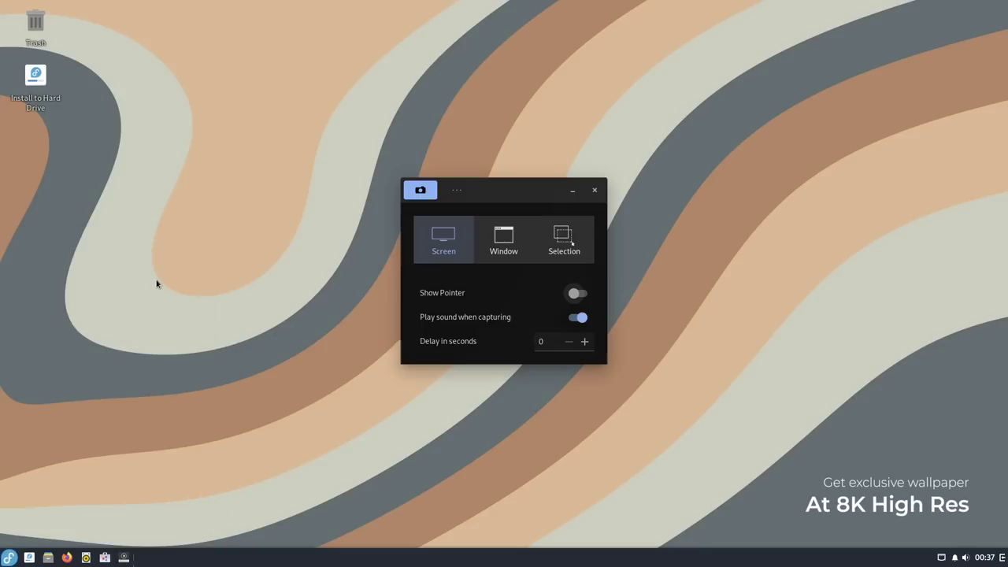
click(508, 243)
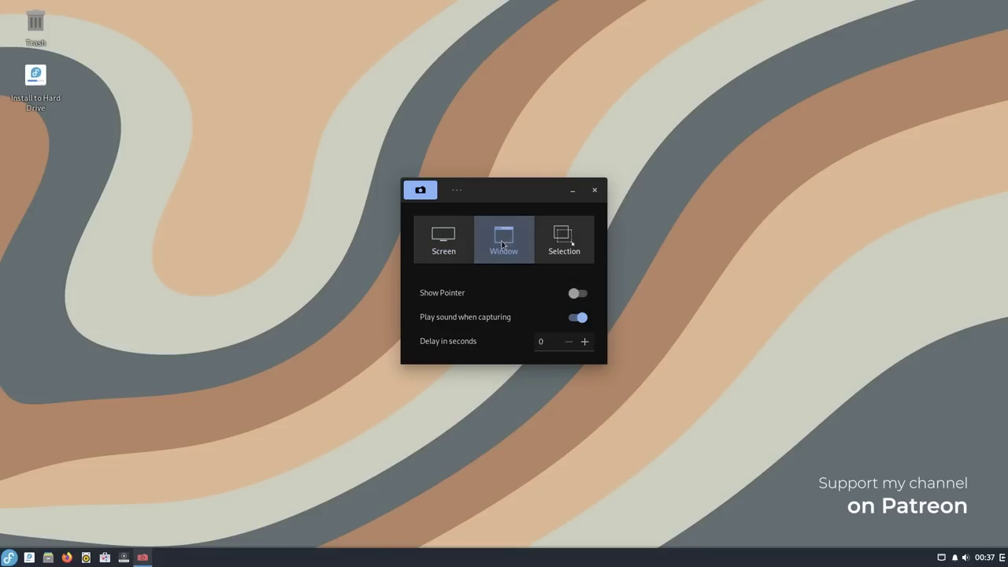
click(457, 190)
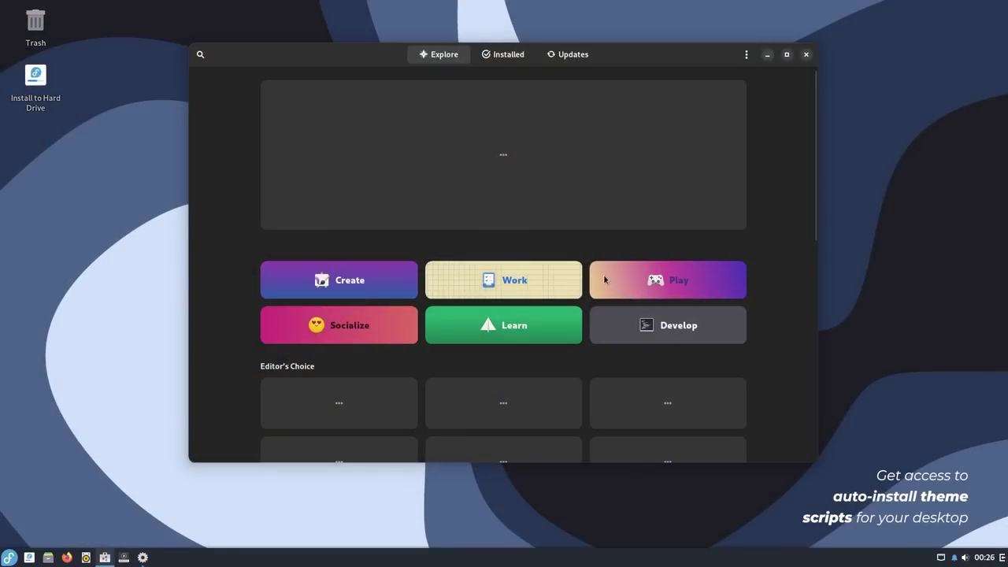
click(407, 281)
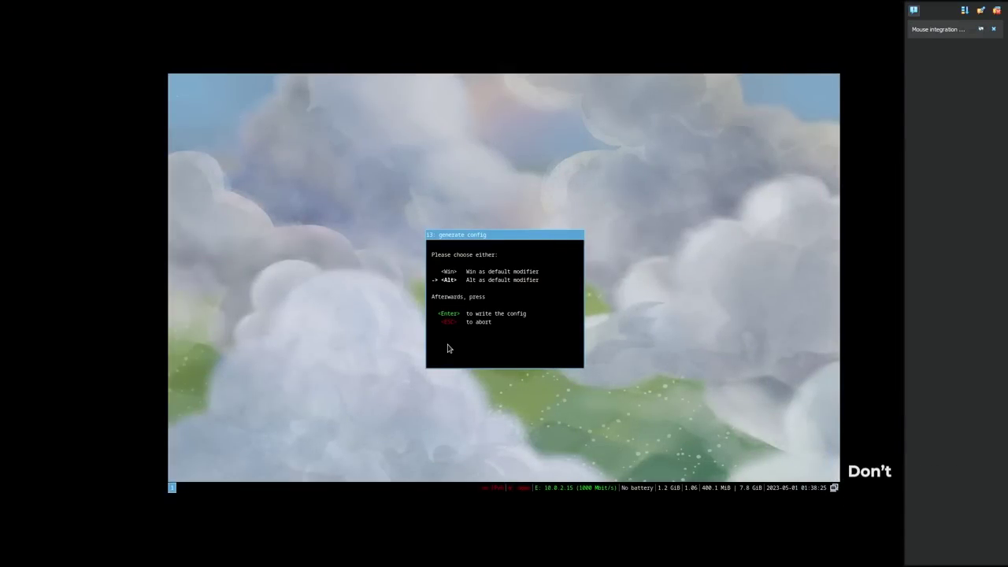
Step: Write the i3 configuration with Alt as the default modifier and open a terminal window
key(Return)
key(alt+Return)
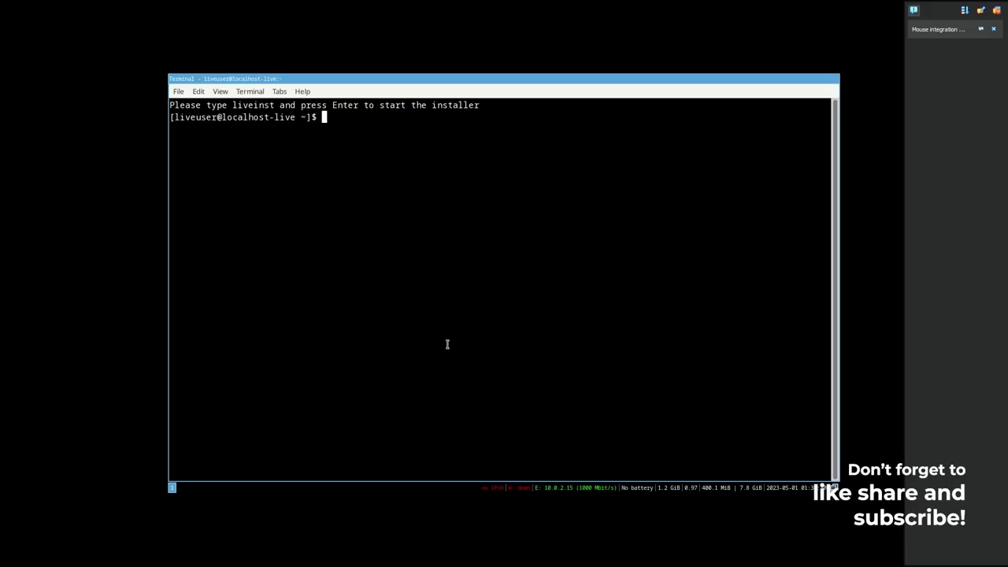
Step: Set the display resolution to 1920x1080 with xrandr, and exit the htop process viewer
text(xrandr -s 1920)
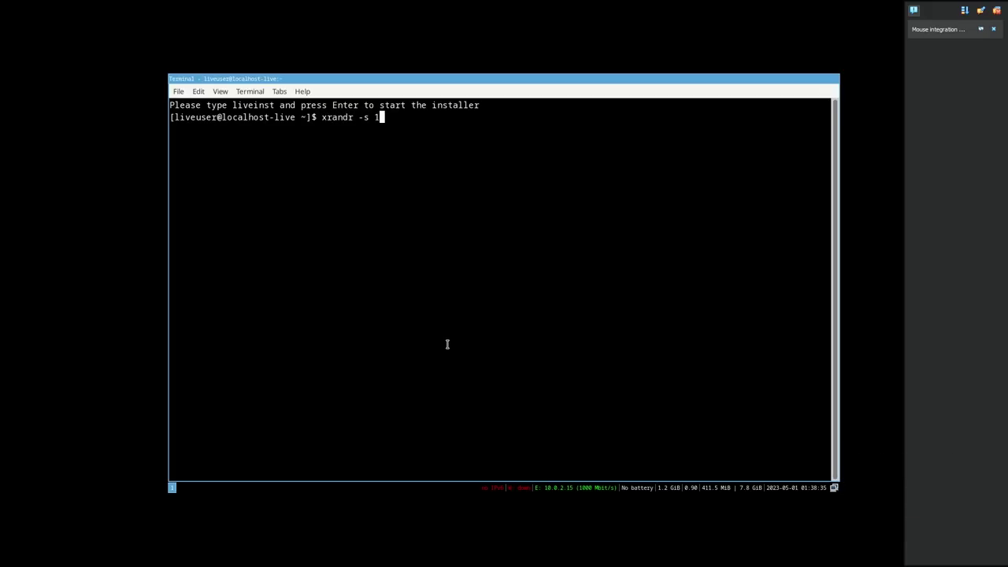
text(x1080)
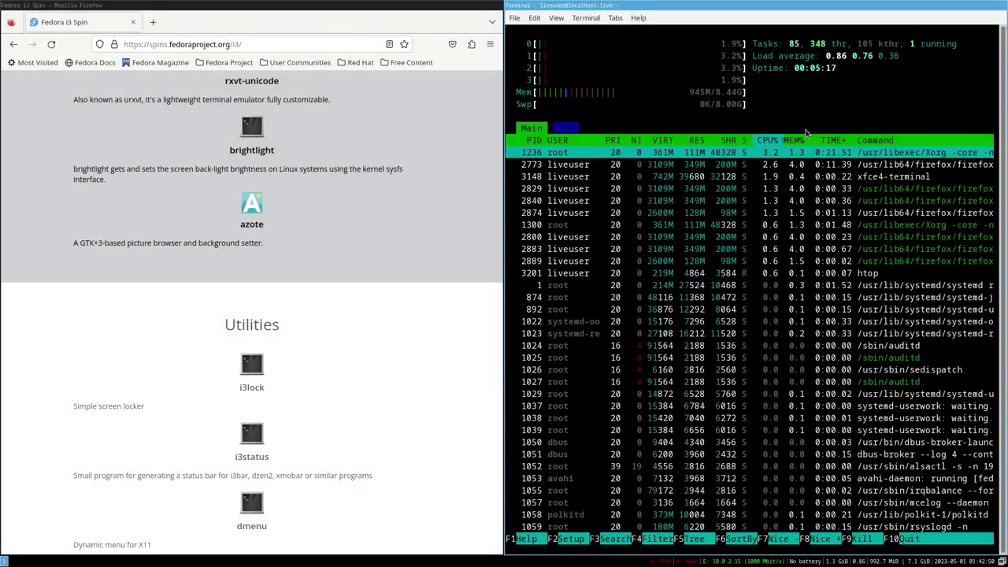
key(q)
scroll(448, 360, down, 5)
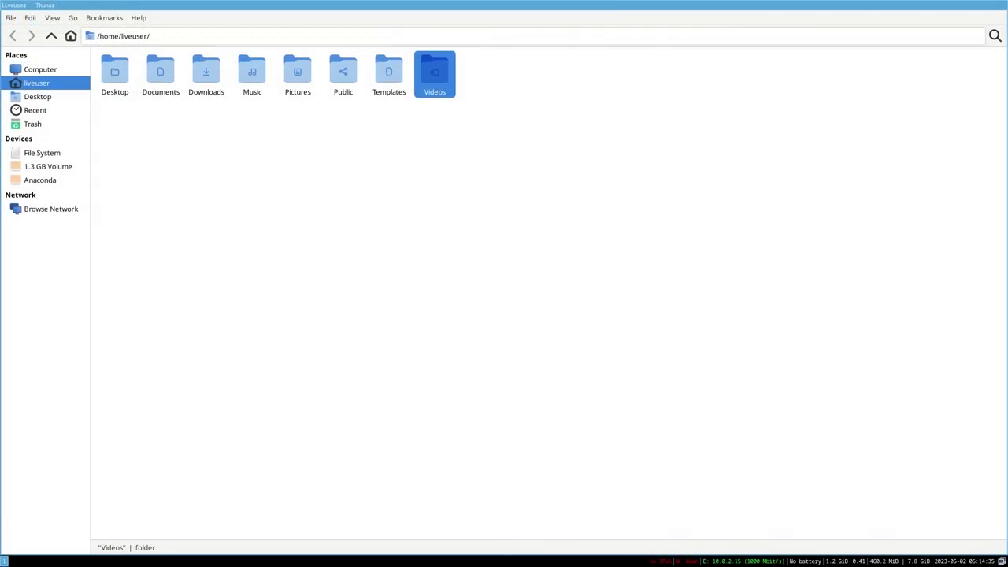
Step: Look into the Public folder, return to the home folder, and open boot from the File System root before going back
double_click(340, 75)
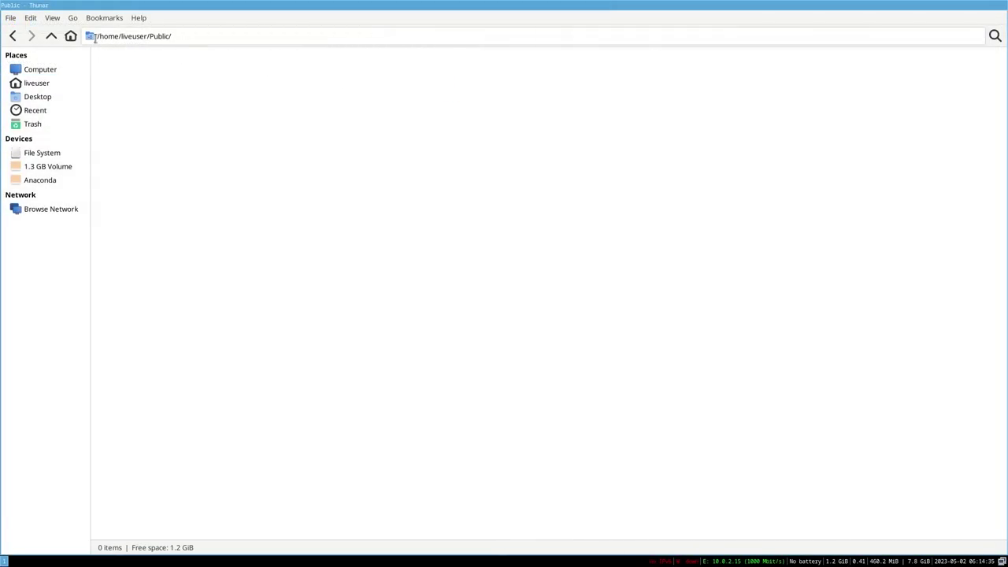
click(21, 39)
click(35, 155)
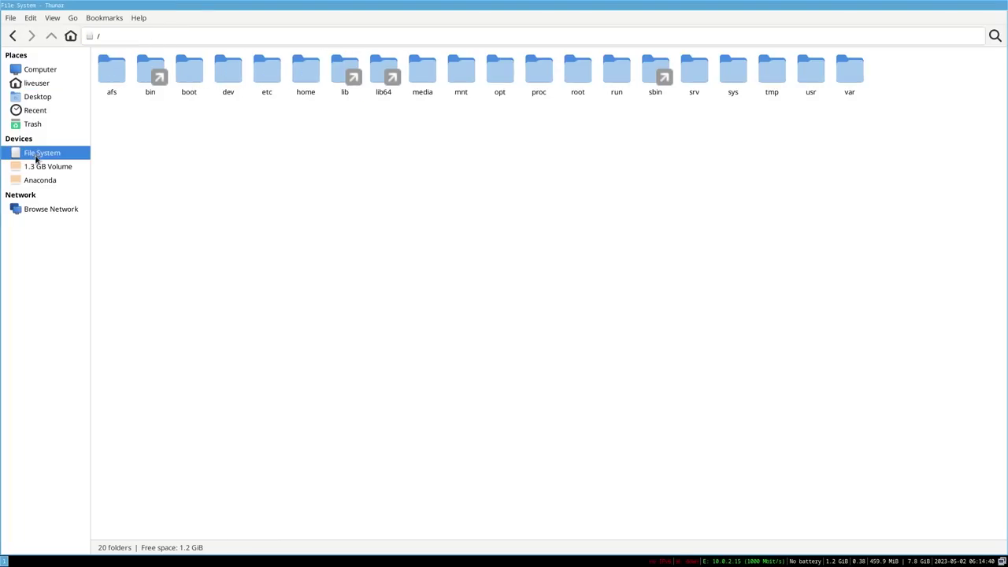
double_click(194, 76)
click(14, 36)
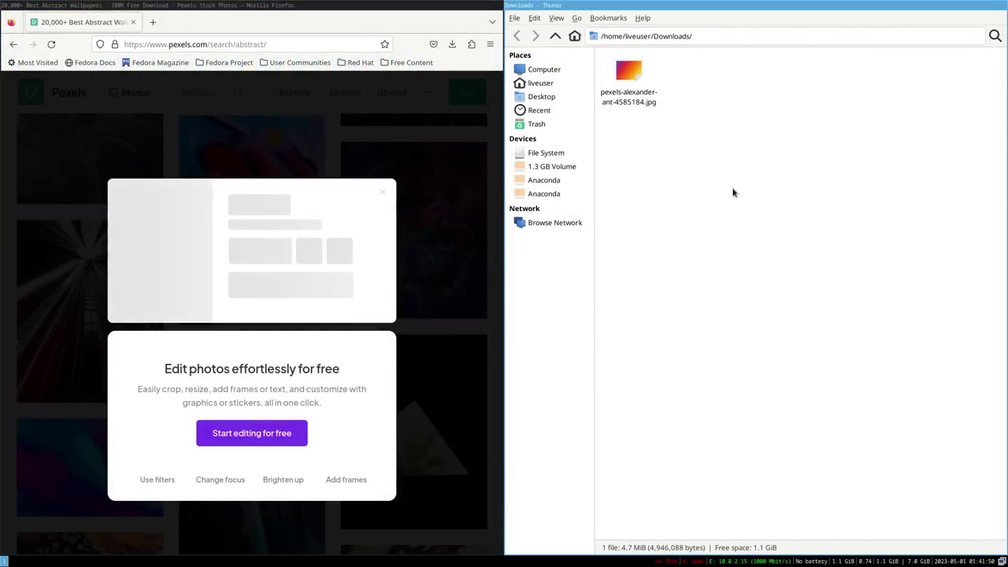
Step: Search the launcher for "term", cycle through the matching entries and choose i3-sensible-terminal
key(super+shift+Left)
key(super+space)
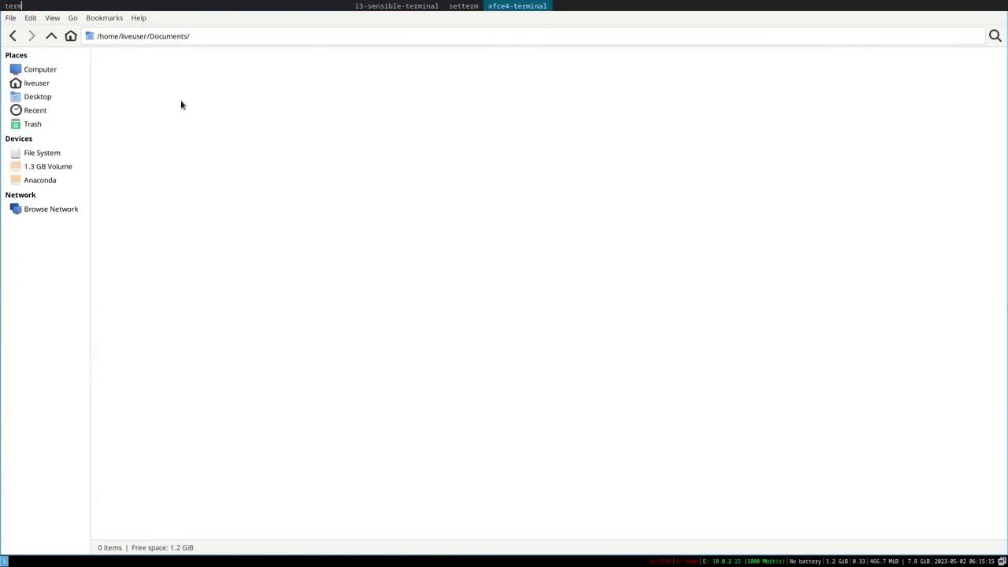
key(super+Return)
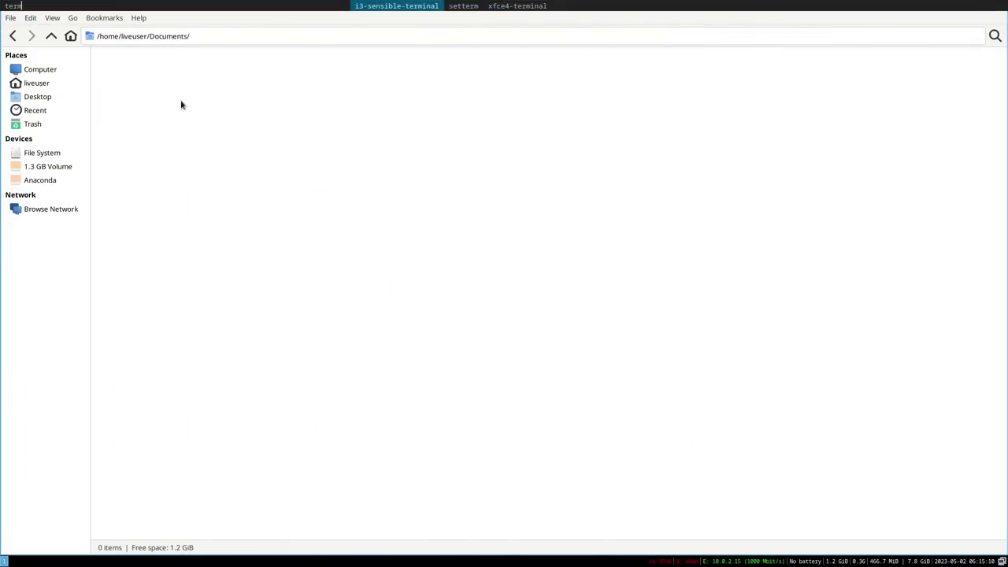
key(Right)
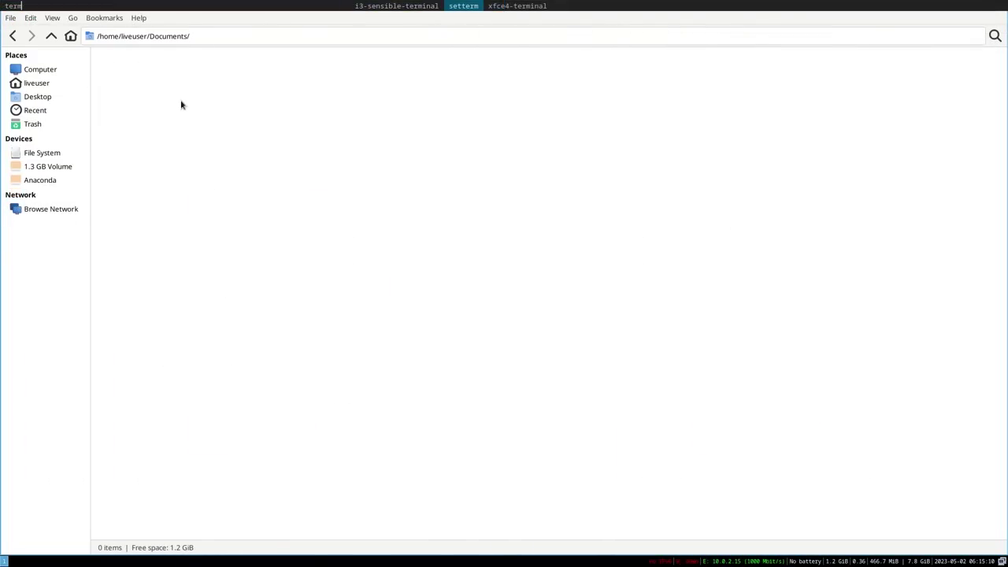
key(Right)
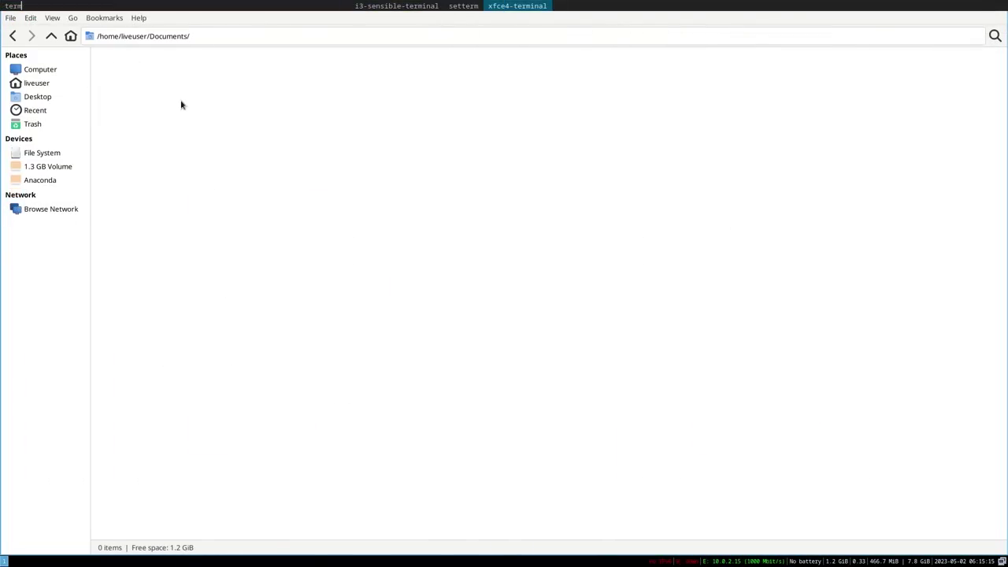
key(Left)
key(Left)
key(Return)
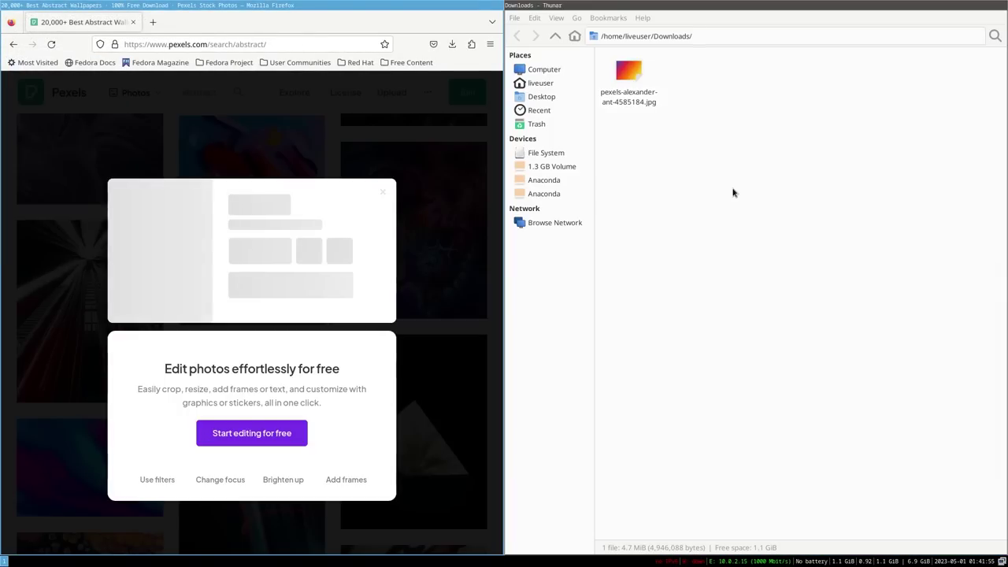
Step: Browse the Public, File System, boot and Desktop locations, return to liveuser's home and open the Documents folder
key(alt+h)
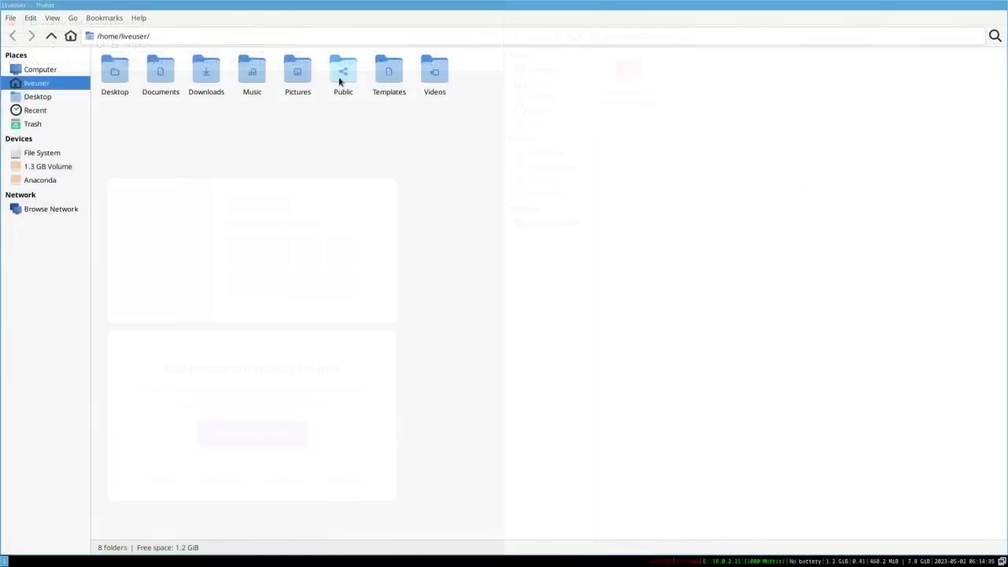
double_click(342, 77)
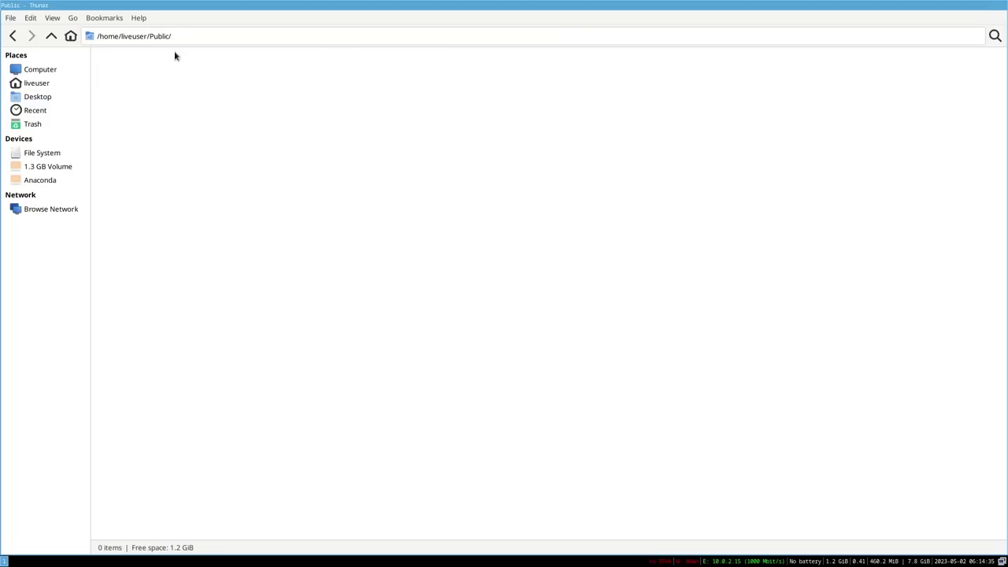
click(14, 35)
click(36, 156)
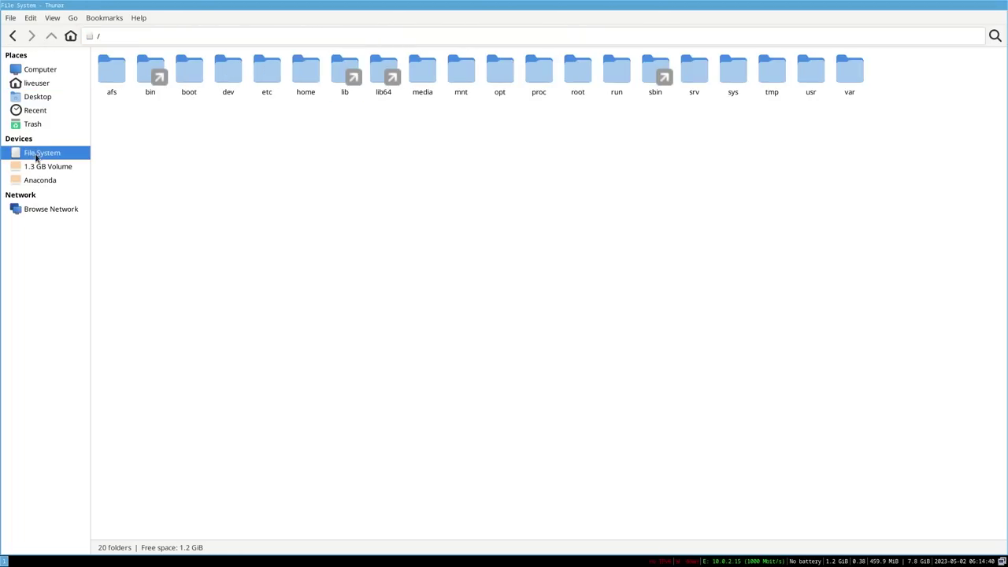
double_click(194, 77)
click(13, 36)
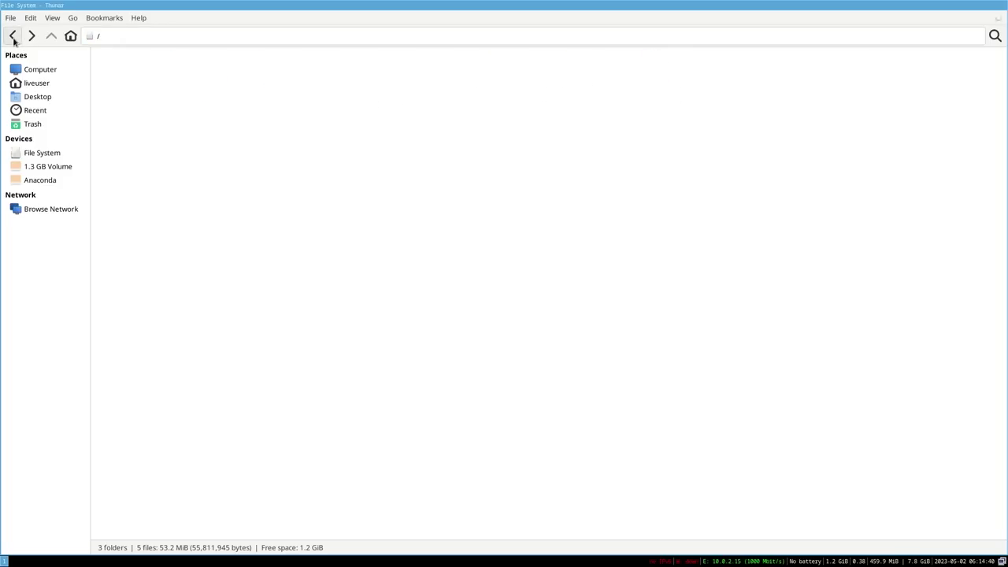
click(67, 97)
click(73, 83)
double_click(151, 78)
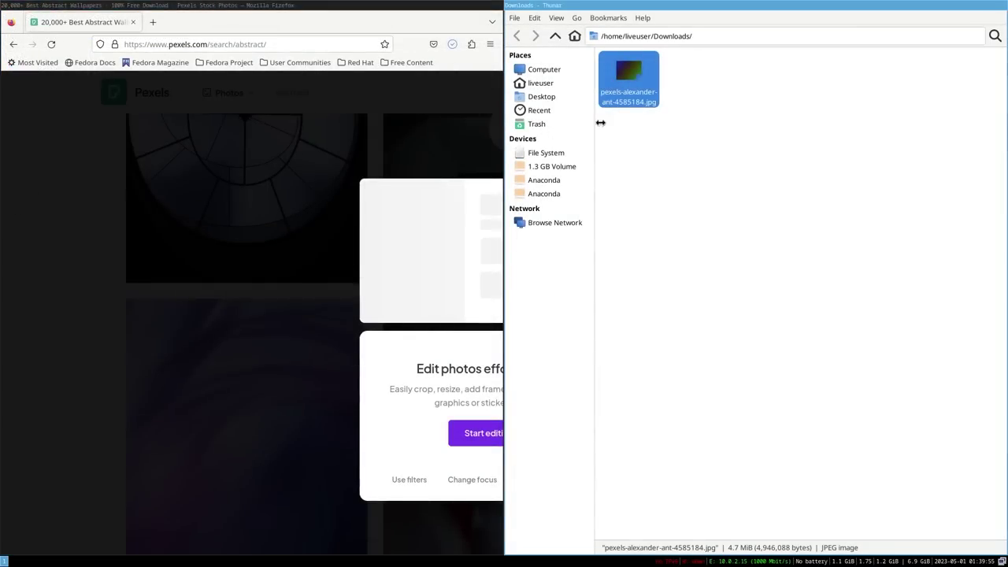
Step: Set pexels-alexander-ant-4585184.jpg in Downloads as the wallpaper from the file manager
right_click(639, 82)
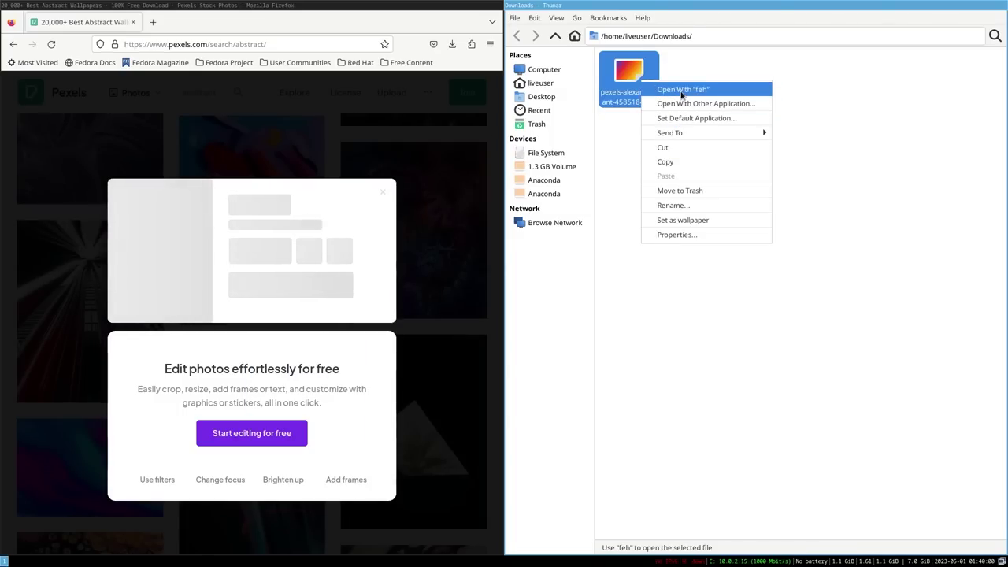
click(694, 222)
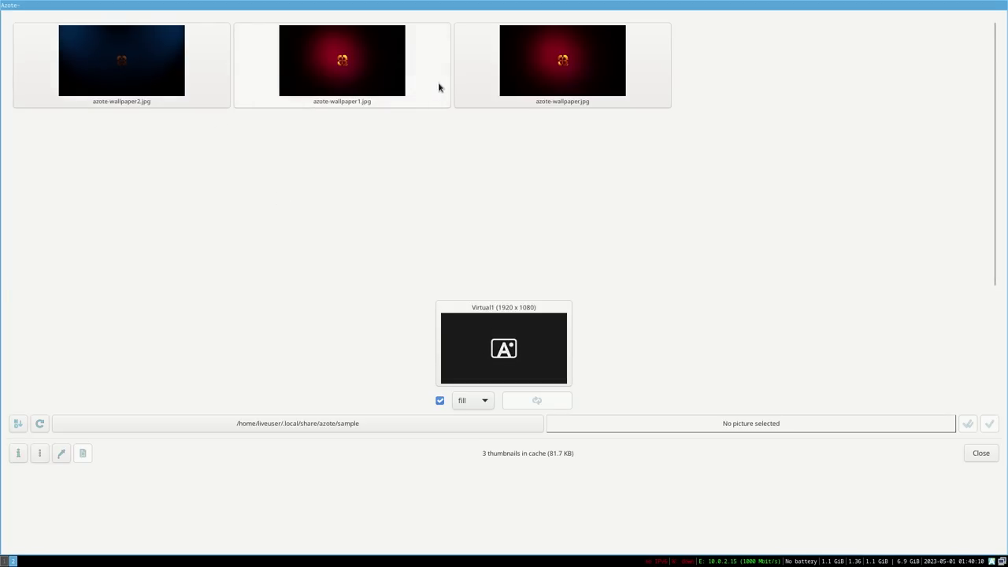
Step: Try selecting Azote's sample wallpapers, load the Downloads folder instead and apply pexels-alexander-ant-4585184.jpg as the wallpaper
click(351, 85)
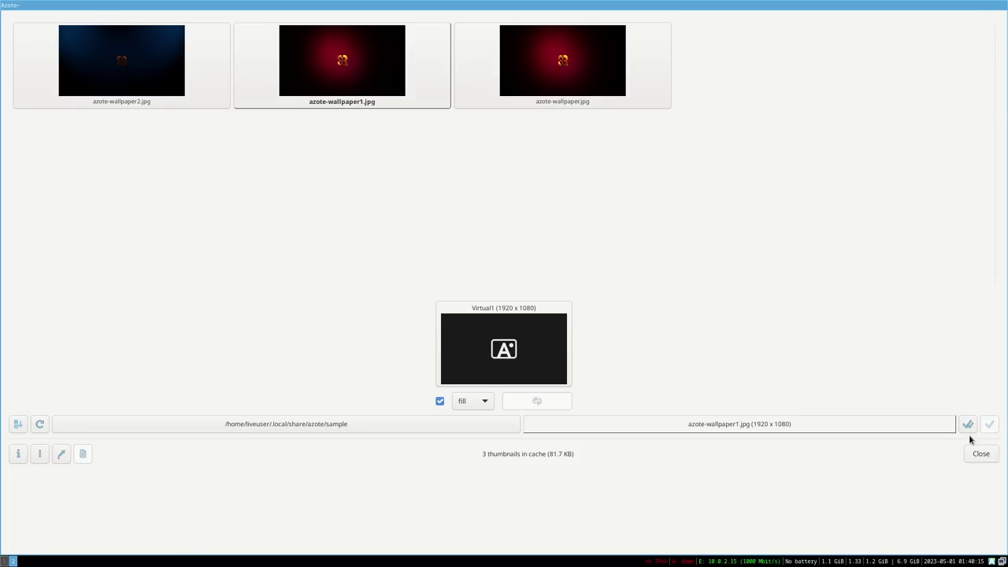
key(Left)
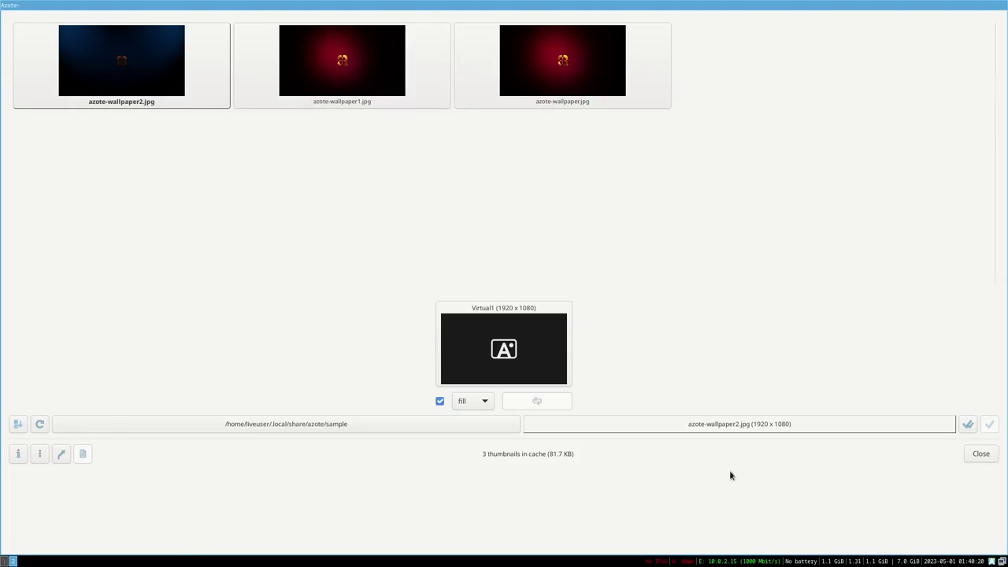
click(406, 429)
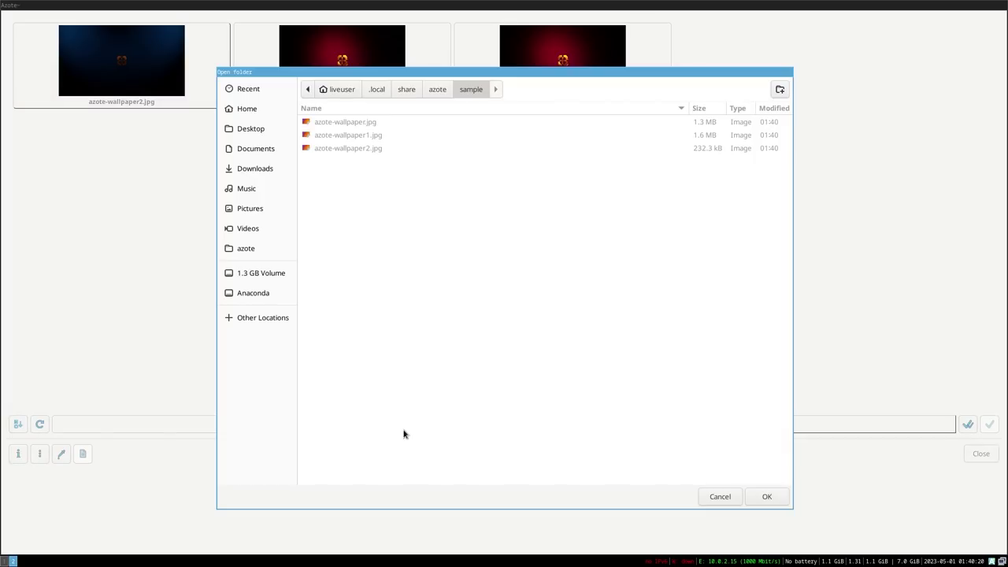
click(258, 167)
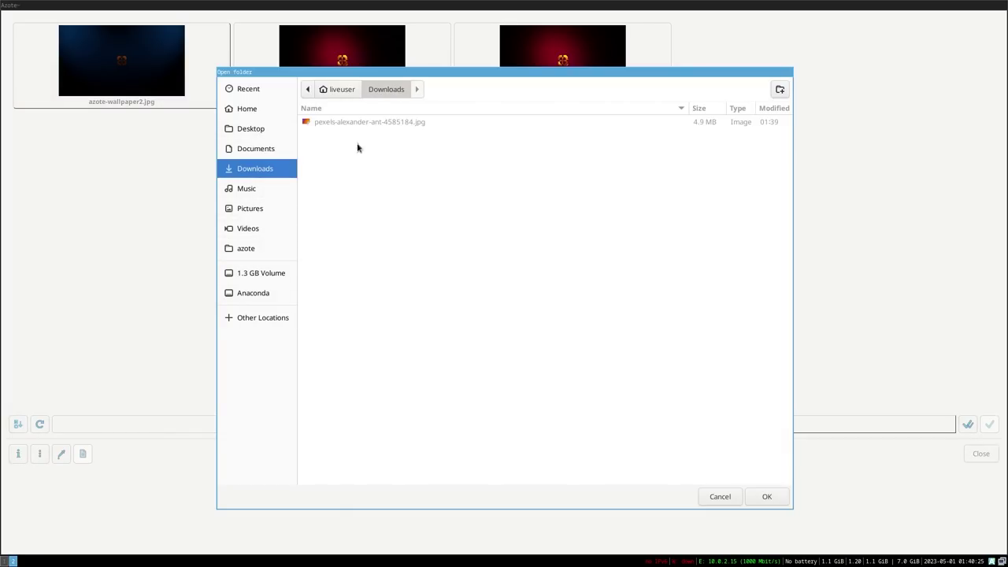
click(766, 496)
click(55, 88)
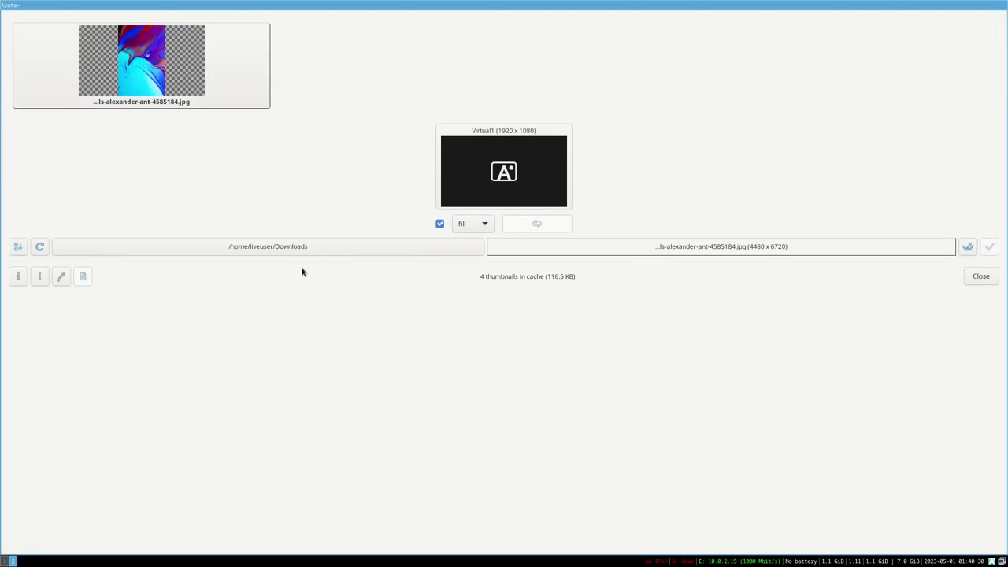
click(969, 249)
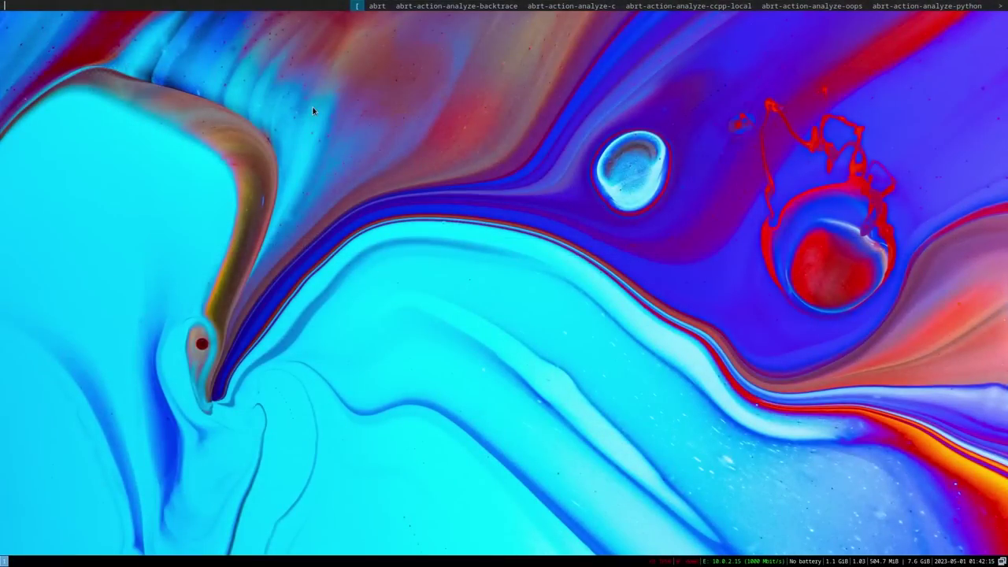
Step: Search the launcher for "se", clear the entry and search for "thu" instead
text(se)
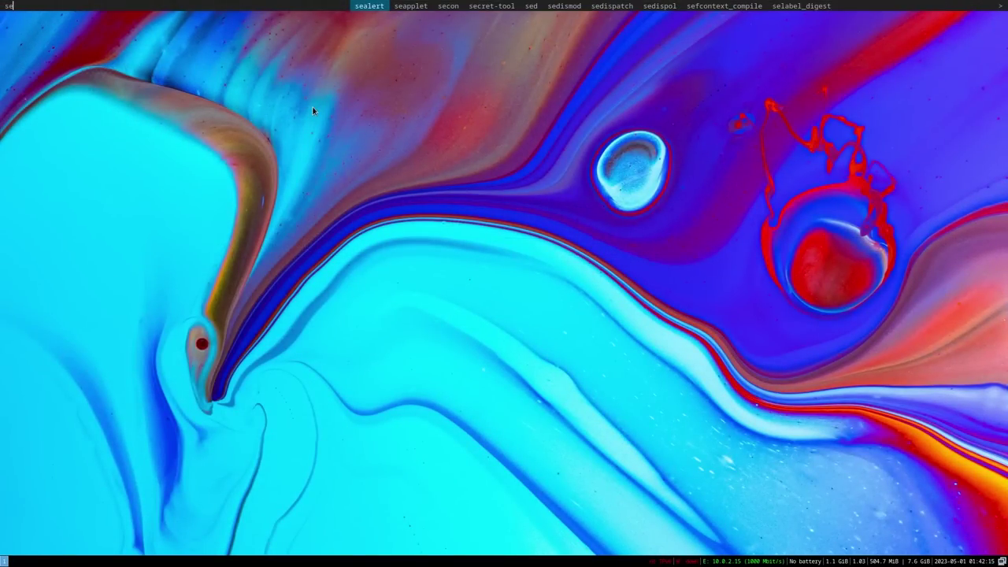
key(BackSpace)
key(BackSpace)
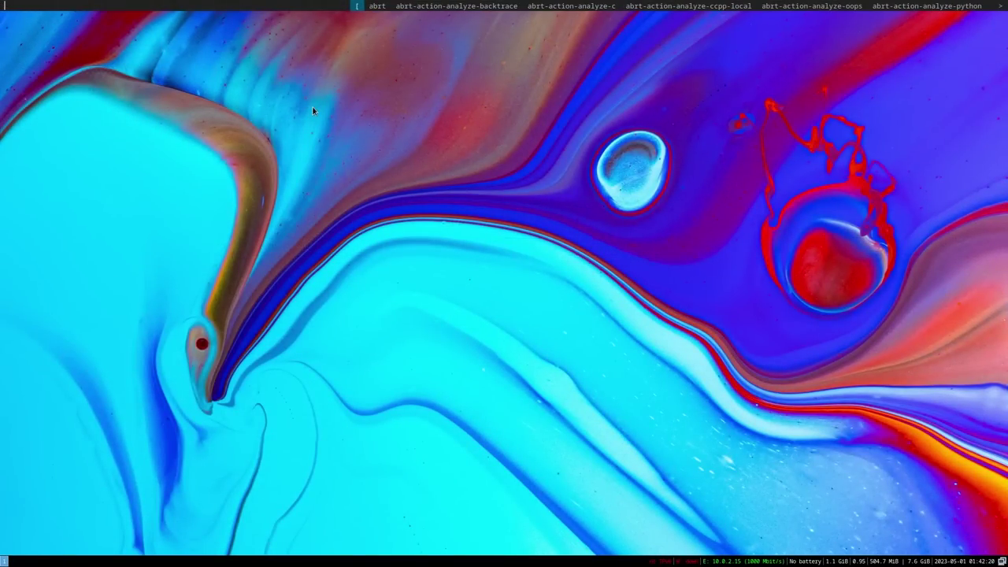
text(thu)
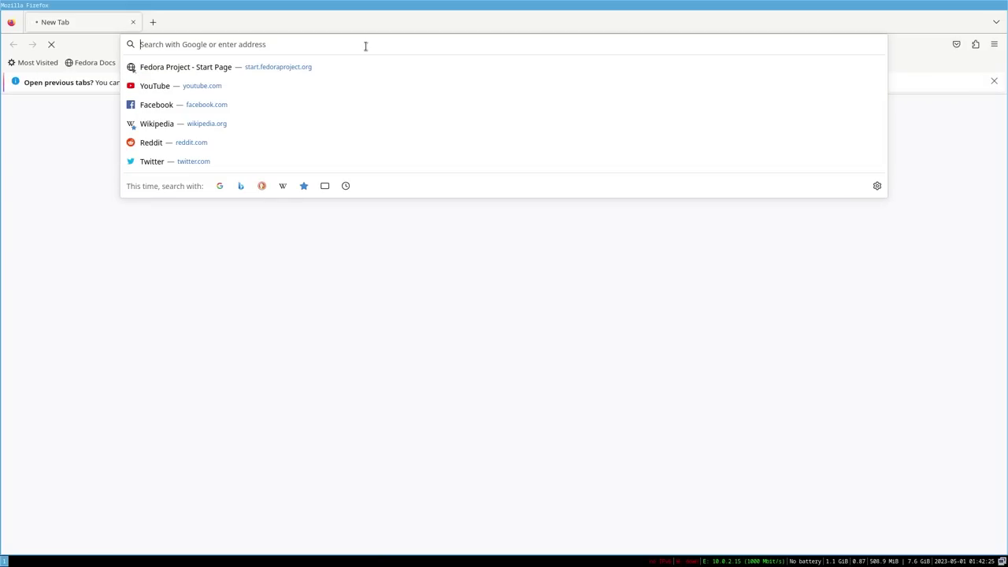
Step: Search the web for "feodra i3 spin", open the Fedora i3 Spin page and review its Configuration and Utilities sections
text(feodra i)
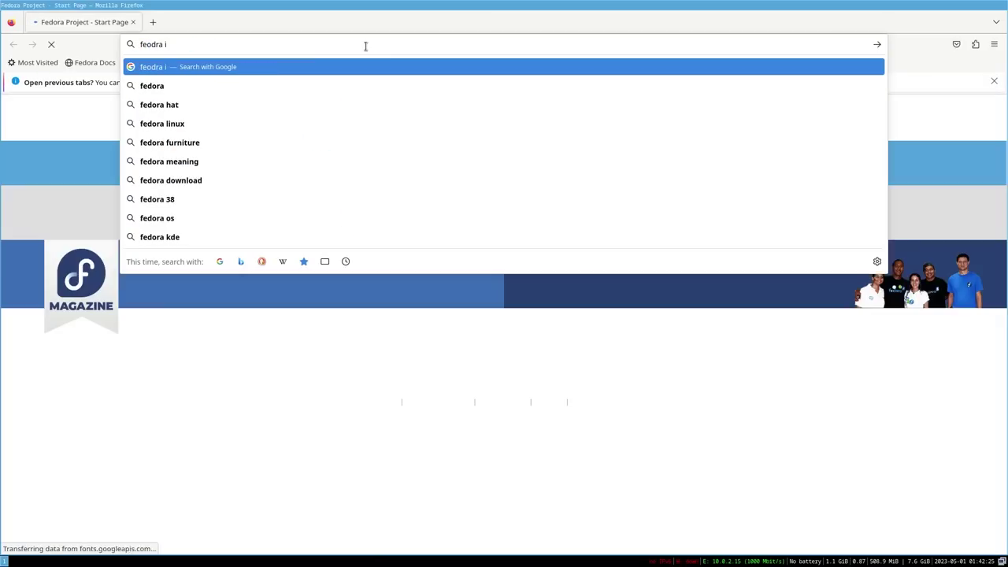
key(BackSpace)
text(i3 spin)
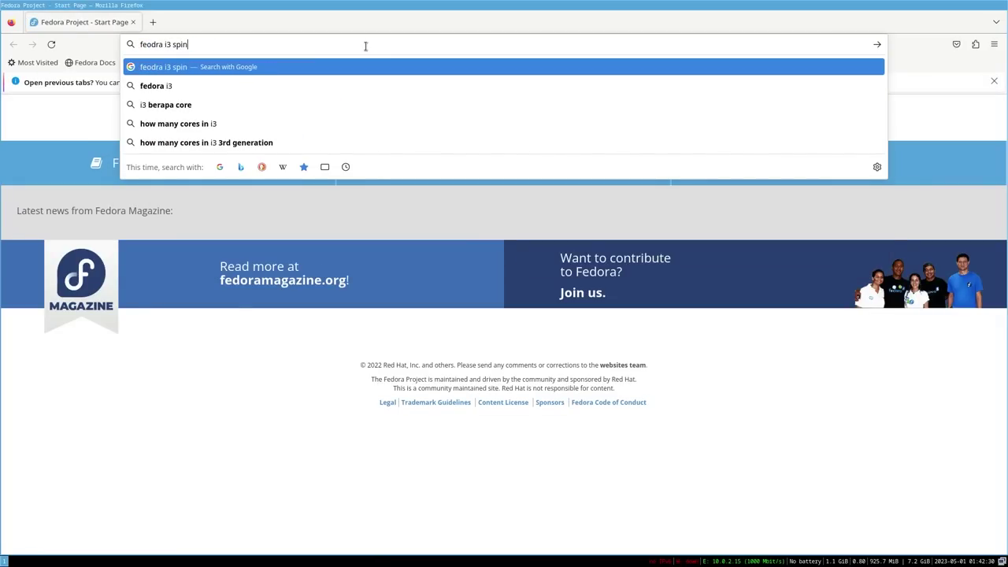
key(Return)
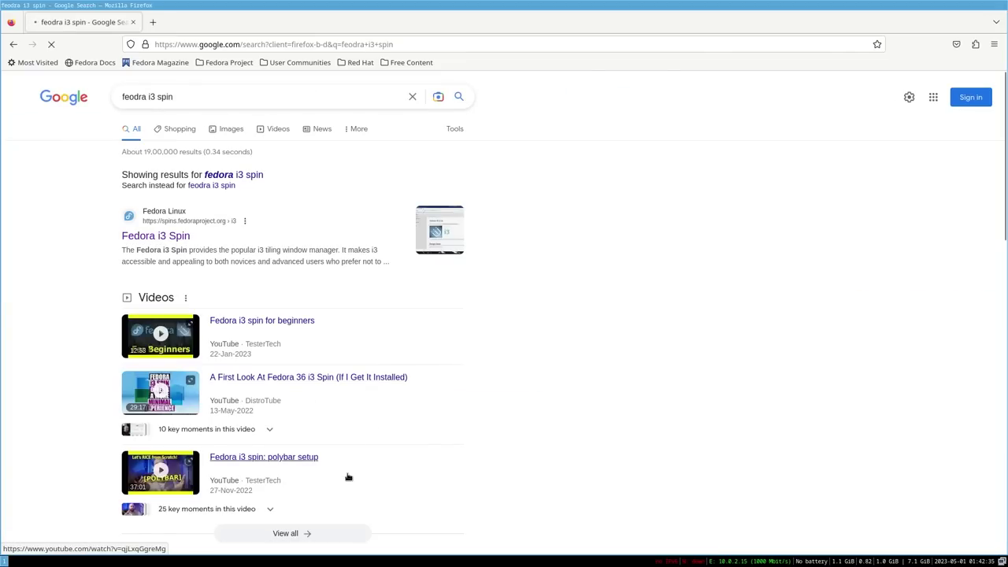
key(Return)
scroll(450, 381, down, 5)
scroll(450, 379, down, 4)
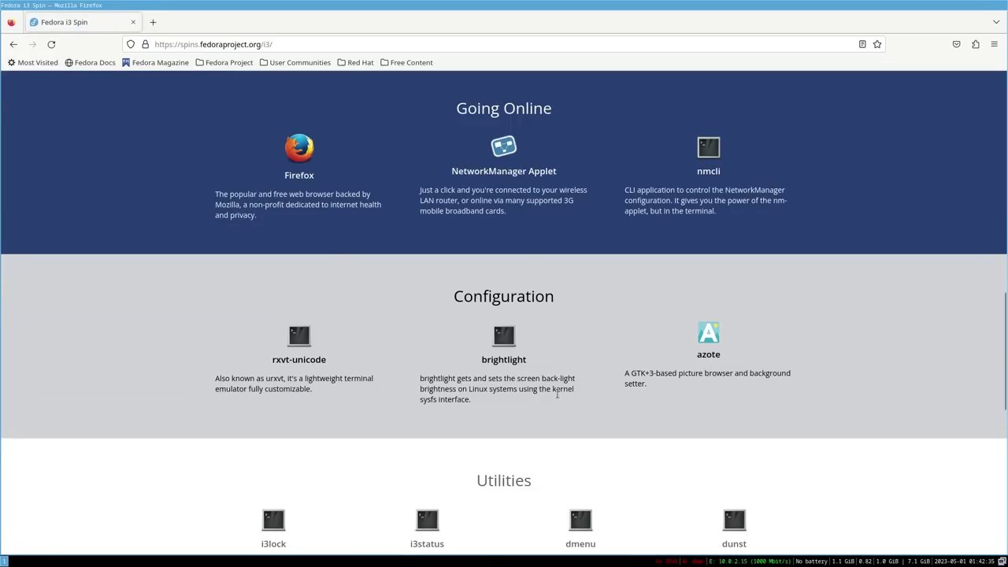
scroll(544, 428, down, 3)
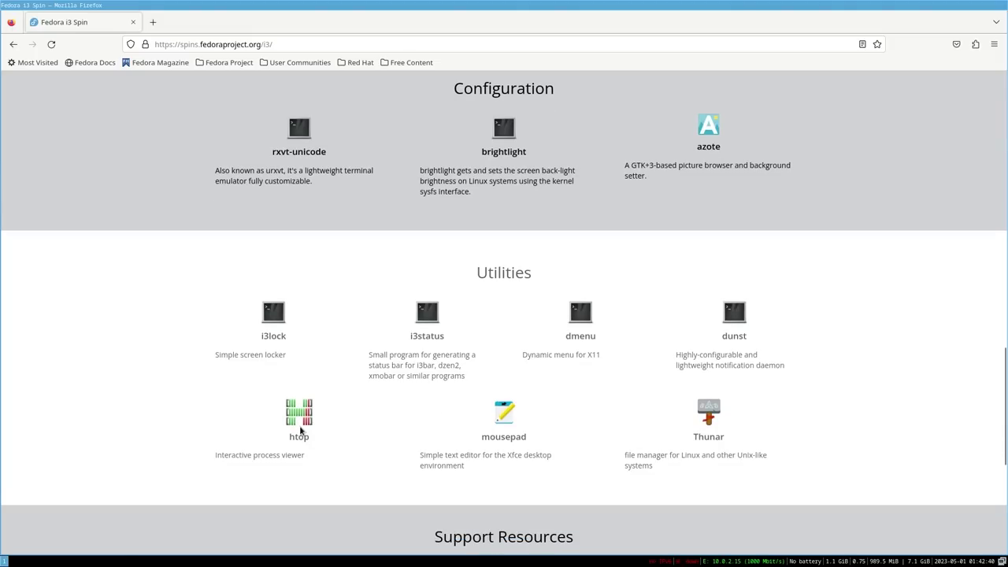
Step: Open a terminal beside the browser, run htop to view the processes and quit it
key(super+Return)
text(hto)
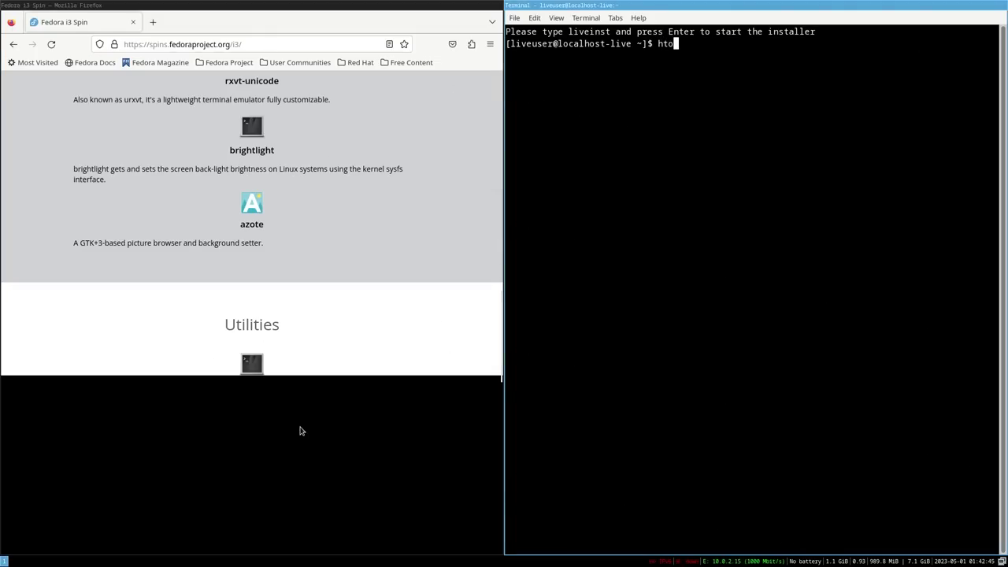
text(p)
key(Return)
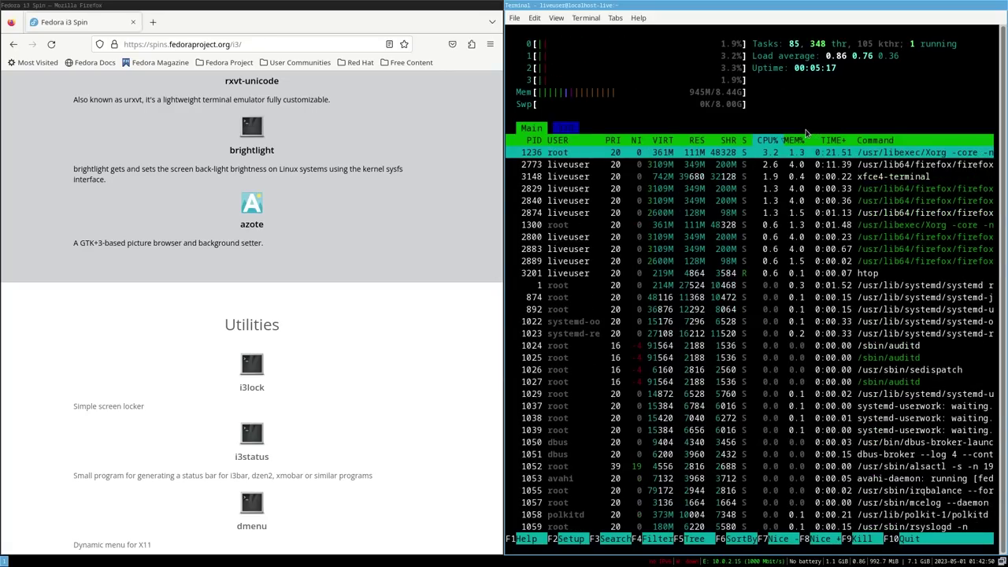
key(q)
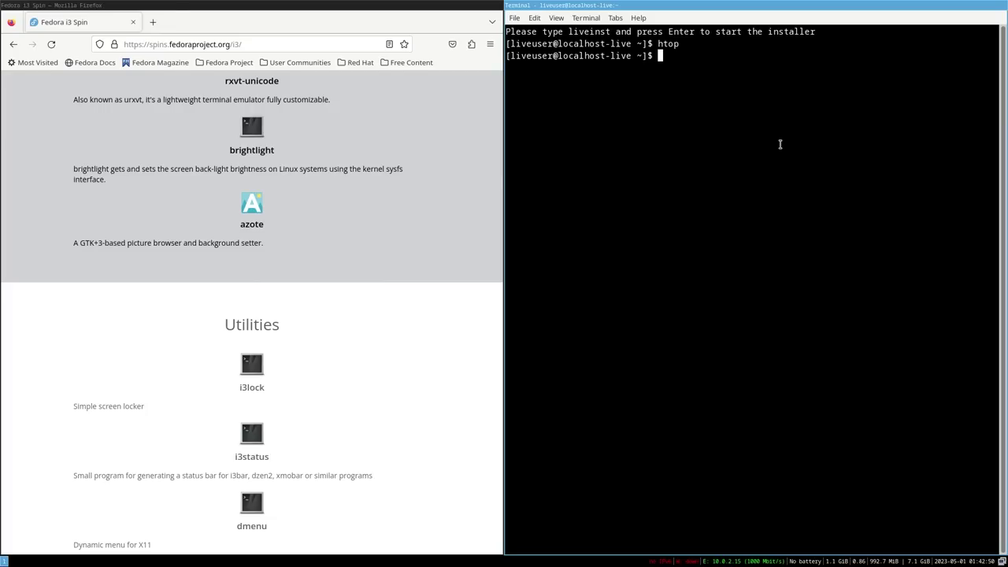
Step: Review the remaining entries in the i3 Spin page's Utilities section and close the terminal beside the browser
scroll(449, 361, down, 5)
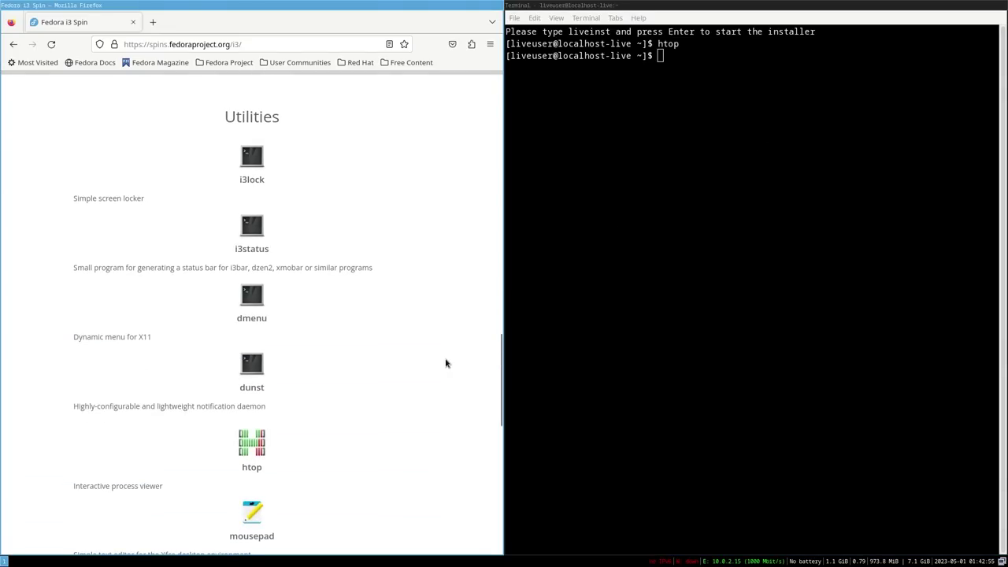
scroll(445, 363, down, 5)
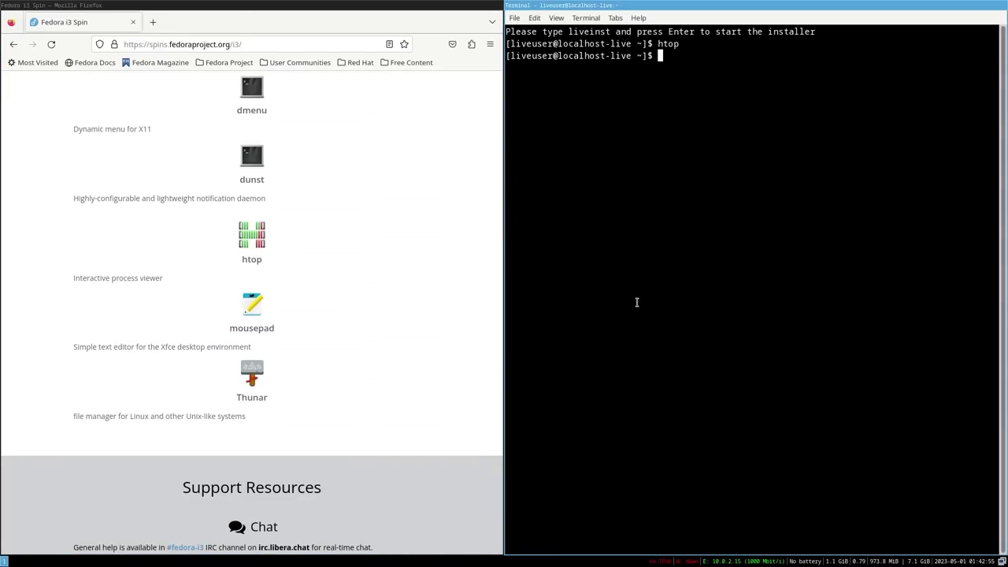
key(ctrl+d)
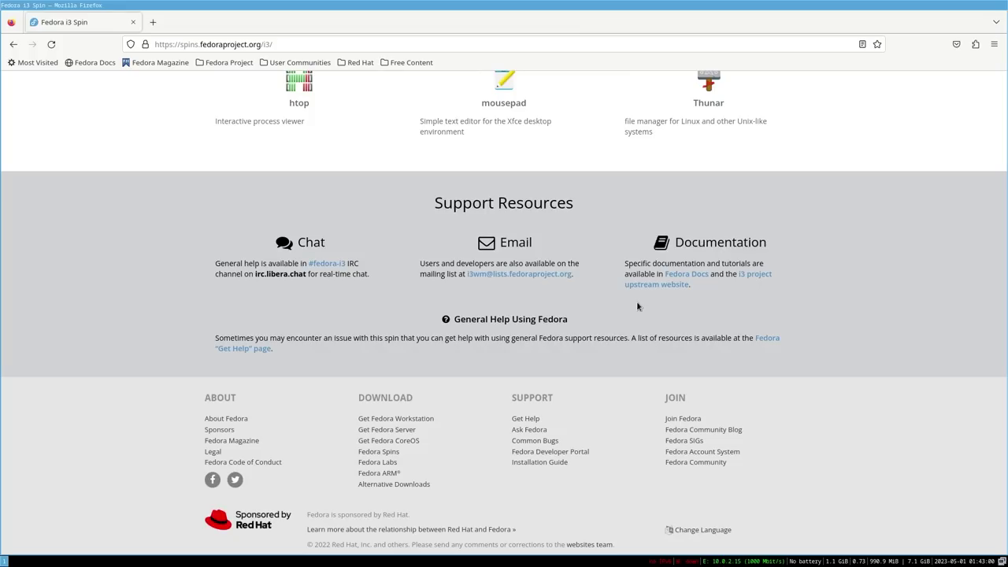
Step: Launch the Mousepad text editor from the application launcher and enter "this is" in the blank document
key(super+d)
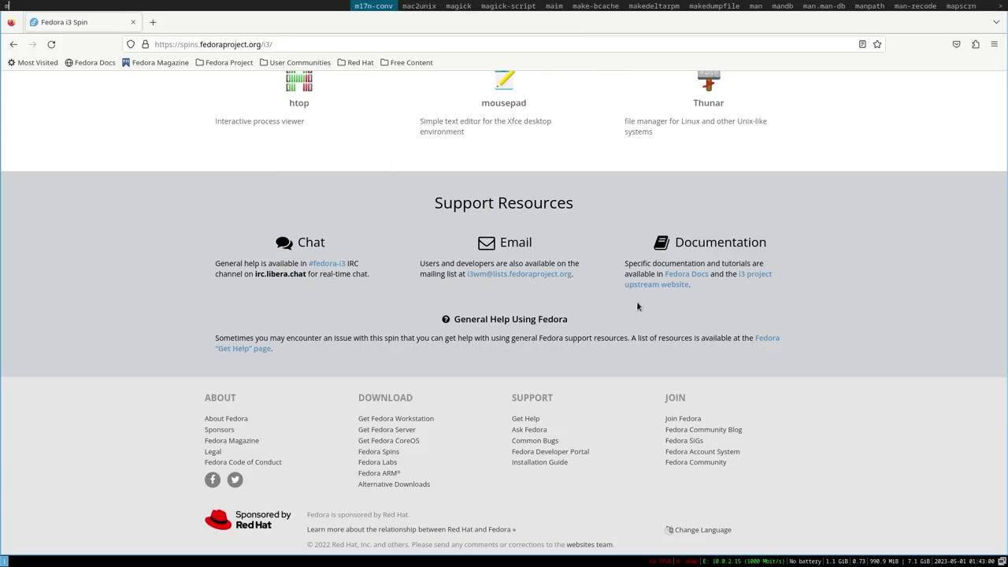
key(Return)
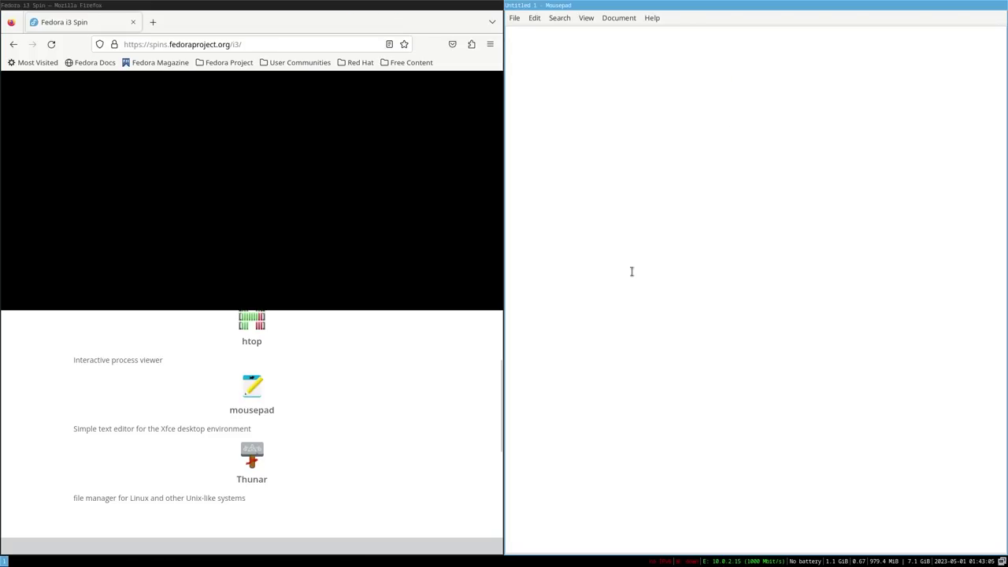
text(this is)
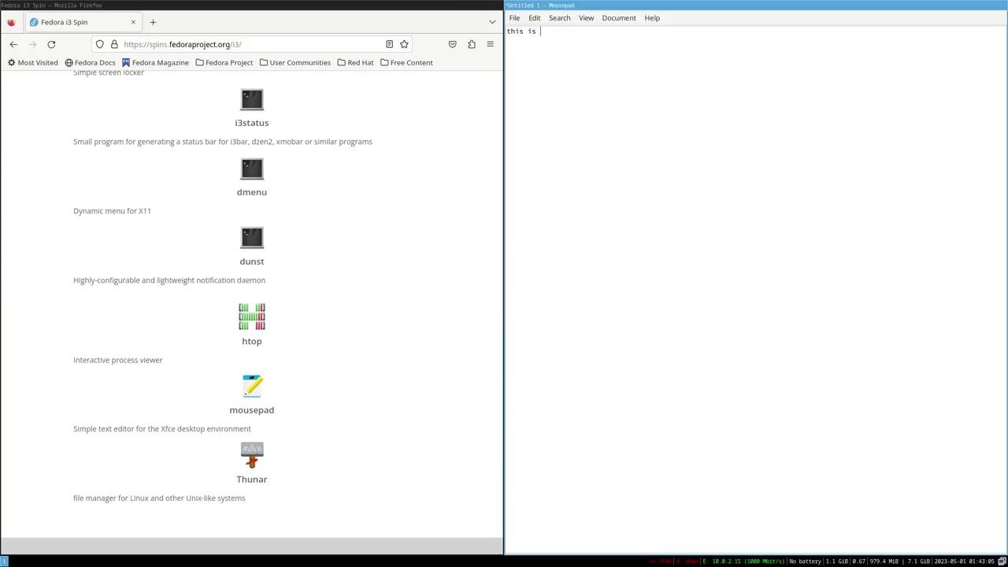